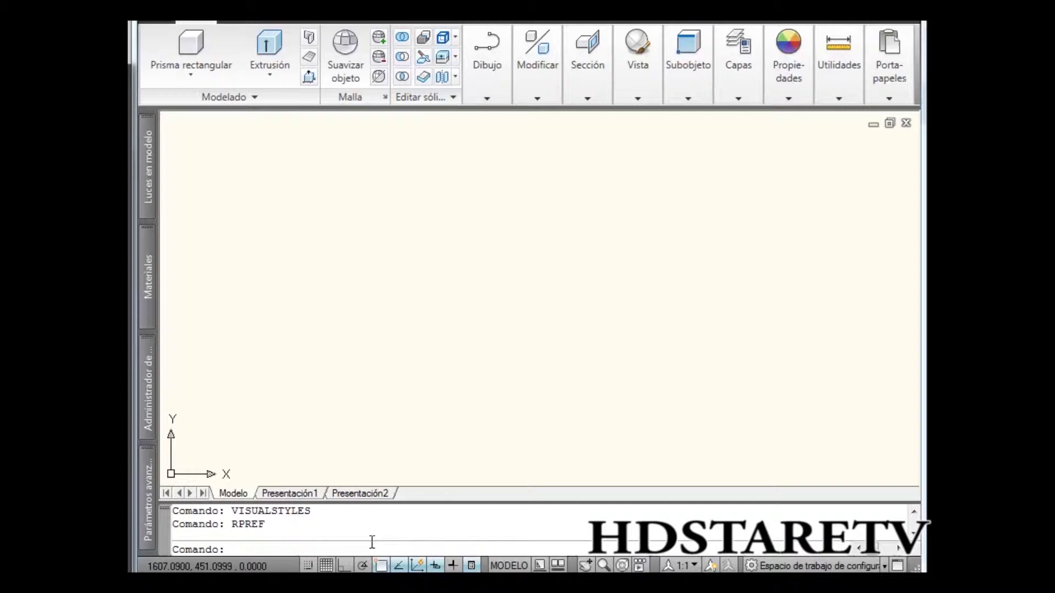
- With Ortho on, draw the 42-unit bottom edge and an 80-unit vertical side
{"action": "key", "text": "Return"}
{"action": "left_click", "coordinate": [351, 396]}
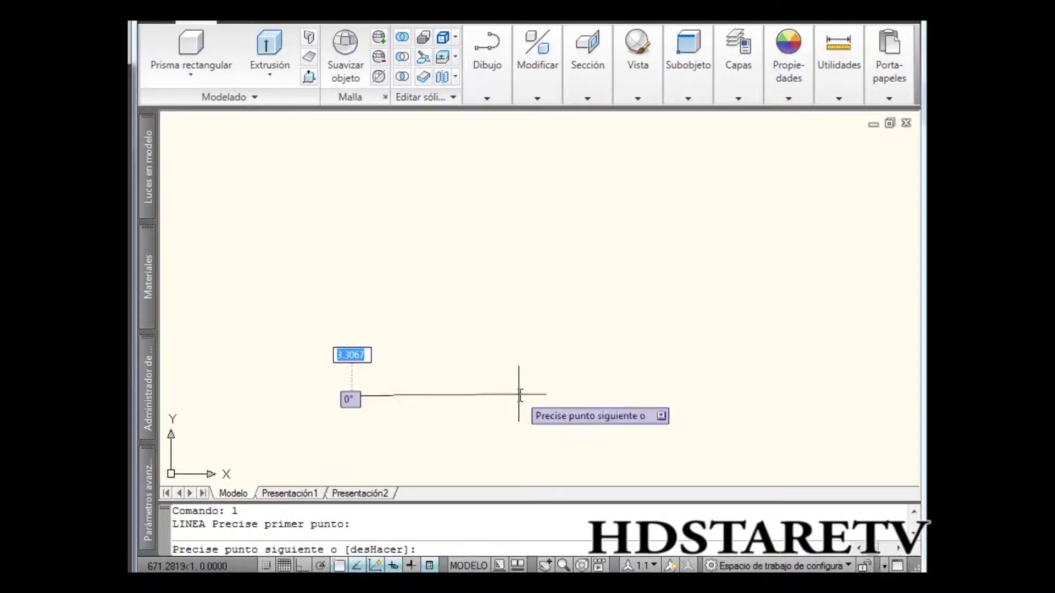
{"action": "left_click", "coordinate": [304, 566]}
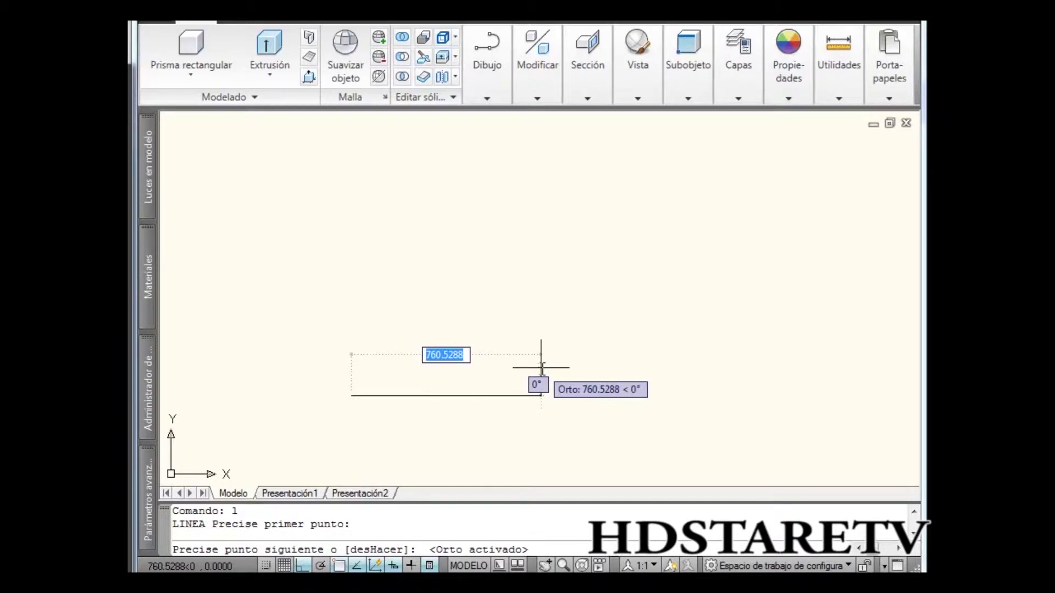
{"action": "key", "text": "Return"}
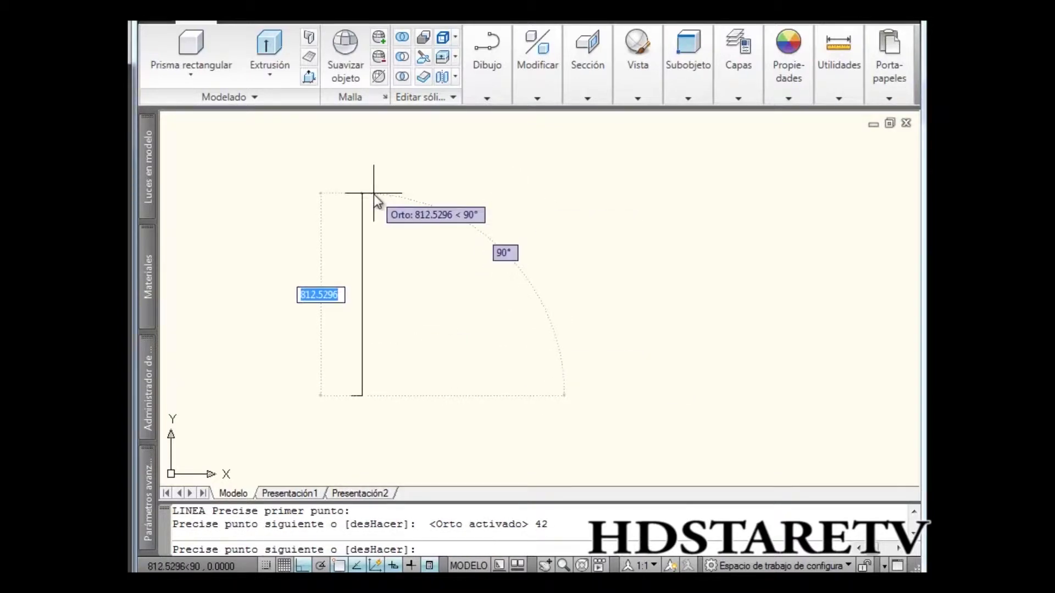
{"action": "type", "text": "80"}
{"action": "key", "text": "Return"}
{"action": "scroll", "coordinate": [373, 181], "scroll_direction": "down", "scroll_amount": 3}
{"action": "middle_click_drag", "start_coordinate": [417, 352], "coordinate": [567, 190]}
{"action": "scroll", "coordinate": [417, 275], "scroll_direction": "up", "scroll_amount": 5}
{"action": "middle_click_drag", "start_coordinate": [341, 266], "coordinate": [431, 266]}
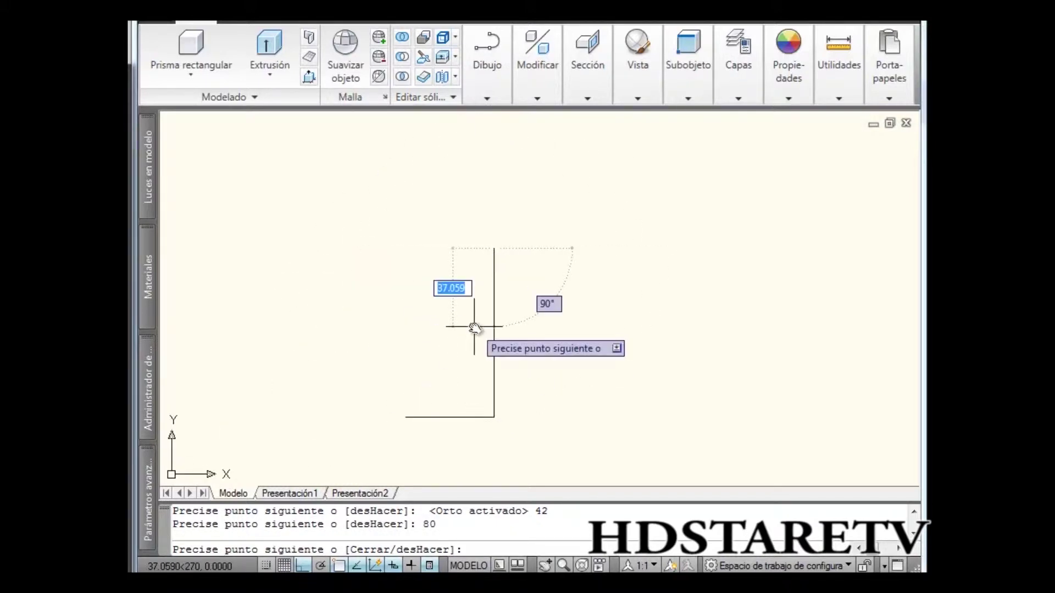
{"action": "key", "text": "Escape"}
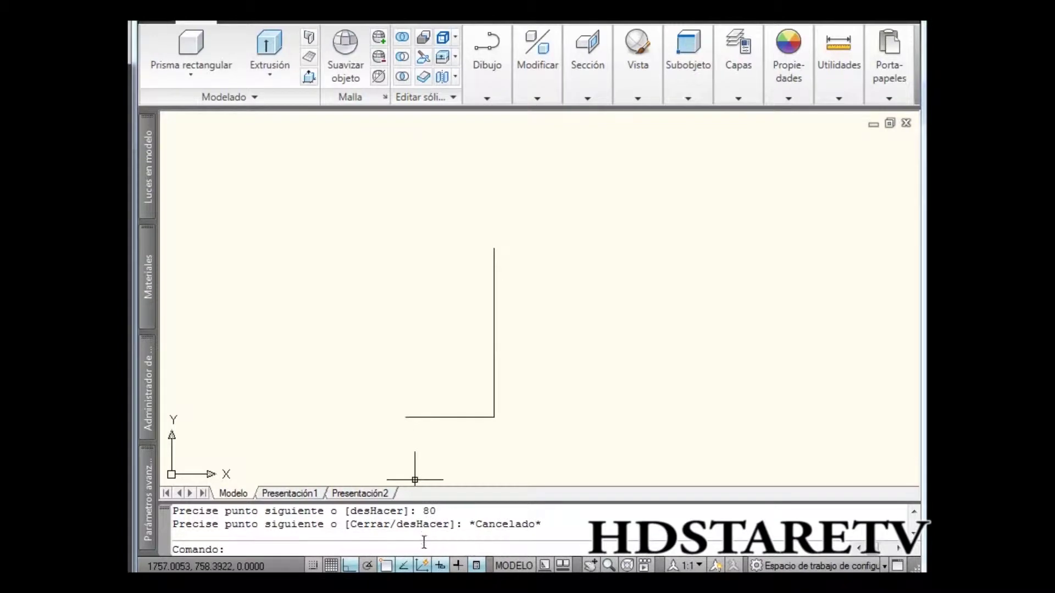
{"action": "left_click", "coordinate": [422, 545]}
{"action": "type", "text": "l"}
- Add the 80-unit left side and the top edge to close the 42×80 rectangle
{"action": "key", "text": "Return"}
{"action": "left_click", "coordinate": [407, 417]}
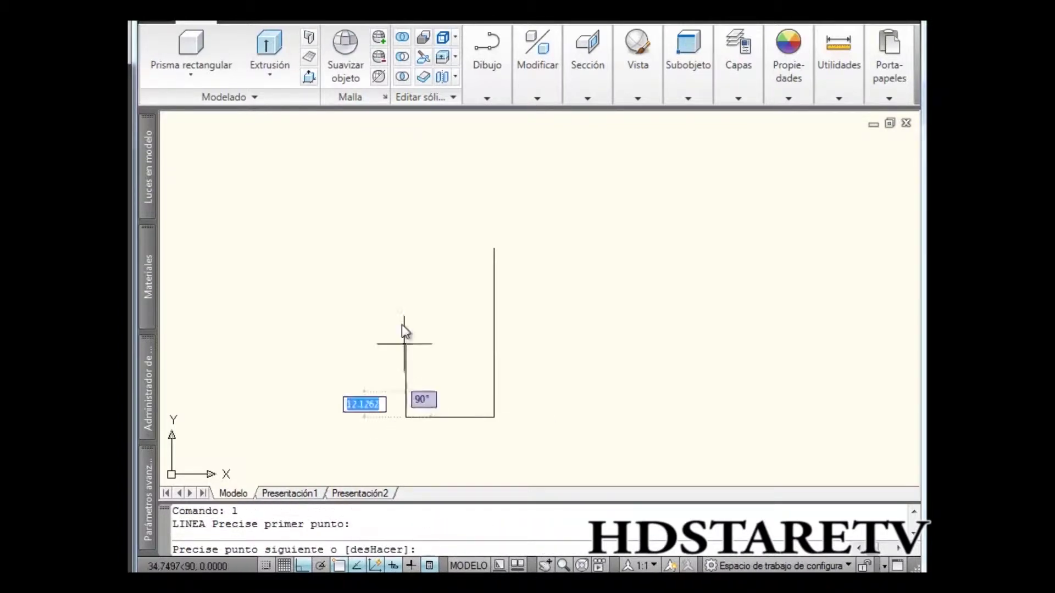
{"action": "type", "text": "8"}
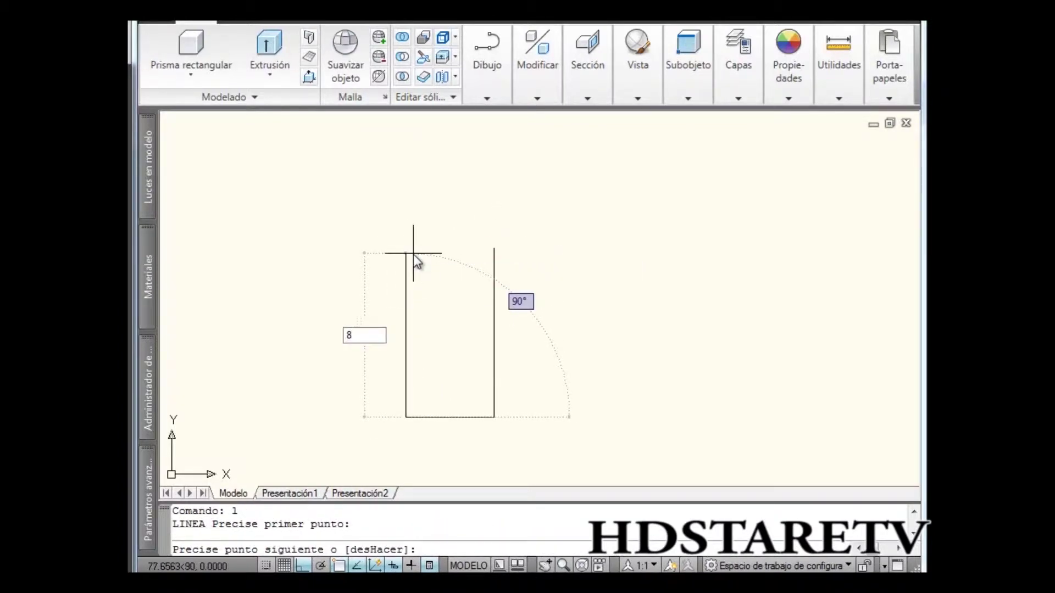
{"action": "type", "text": "0"}
{"action": "key", "text": "Return"}
{"action": "left_click", "coordinate": [493, 249]}
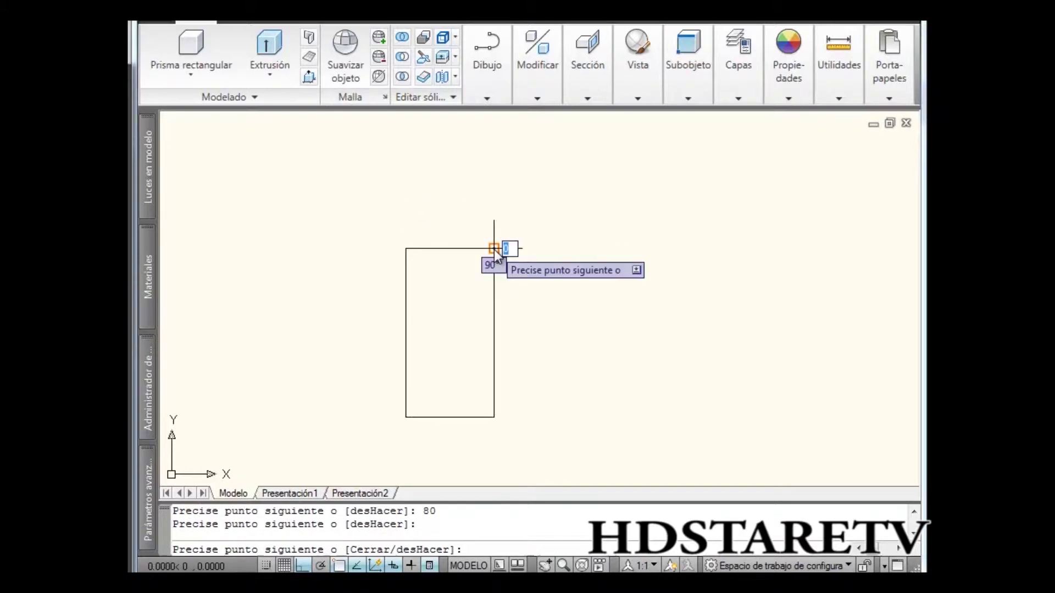
{"action": "key", "text": "Escape"}
{"action": "scroll", "coordinate": [486, 281], "scroll_direction": "down", "scroll_amount": 3}
{"action": "scroll", "coordinate": [483, 263], "scroll_direction": "up", "scroll_amount": 4}
{"action": "mouse_move", "coordinate": [487, 282]}
{"action": "middle_mouse_down"}
{"action": "mouse_move", "coordinate": [483, 264]}
{"action": "mouse_move", "coordinate": [480, 278]}
{"action": "middle_mouse_up"}
{"action": "scroll", "coordinate": [481, 278], "scroll_direction": "down", "scroll_amount": 2}
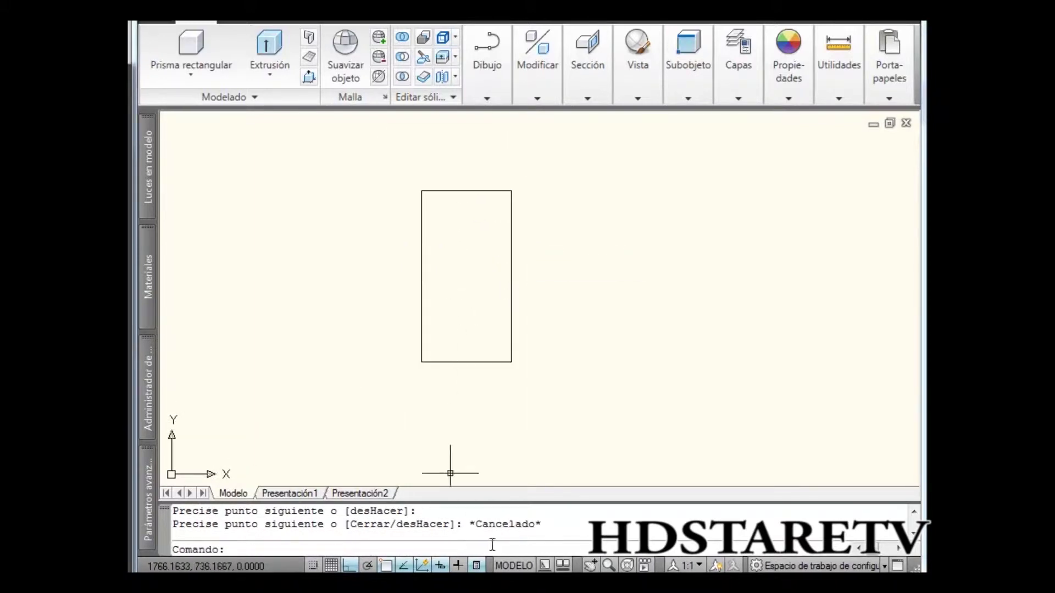
{"action": "type", "text": "l"}
- Draw an 80-unit vertical line 4 units inside the rectangle's left side
{"action": "key", "text": "Return"}
{"action": "scroll", "coordinate": [435, 368], "scroll_direction": "up", "scroll_amount": 2}
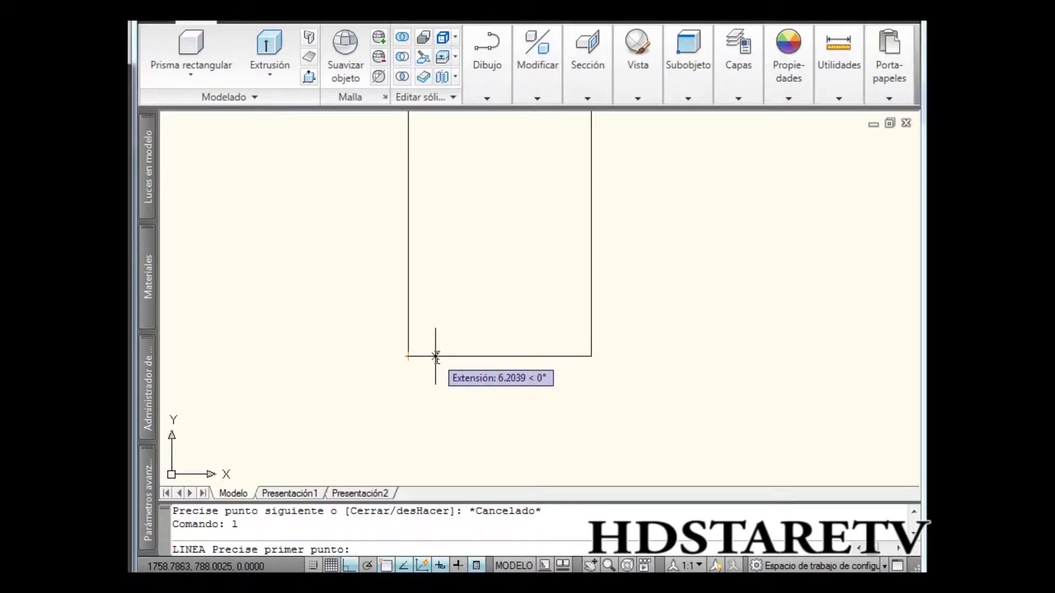
{"action": "type", "text": "4"}
{"action": "key", "text": "Return"}
{"action": "middle_click_drag", "start_coordinate": [447, 306], "coordinate": [441, 358]}
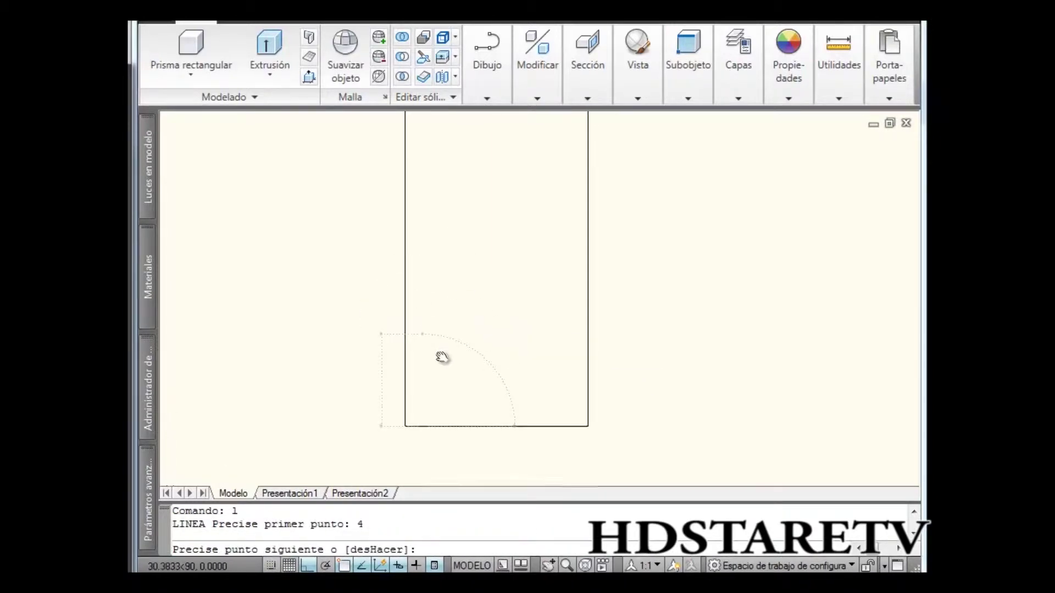
{"action": "type", "text": "80"}
{"action": "key", "text": "Return"}
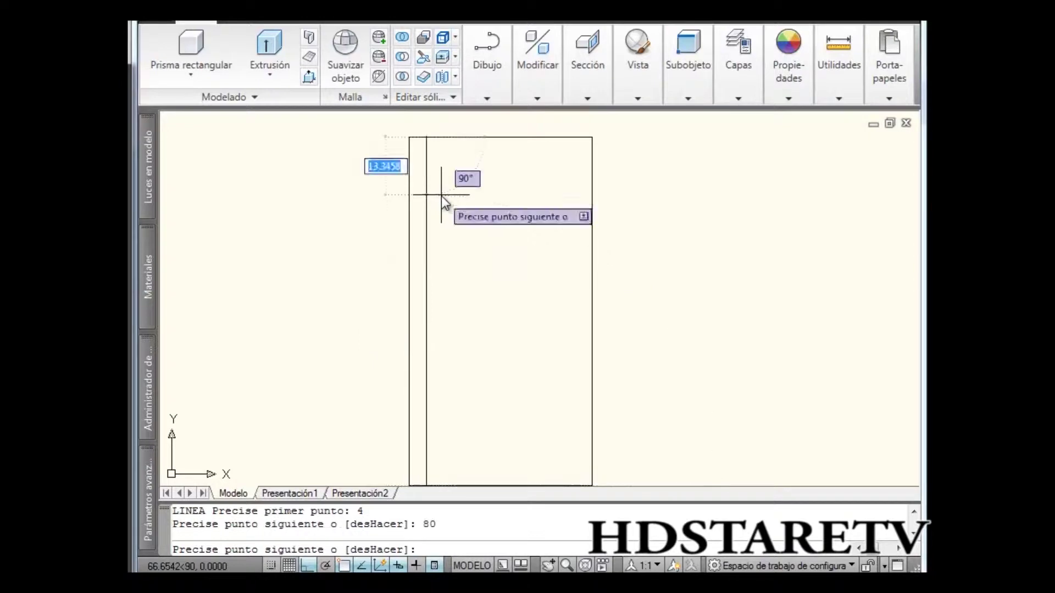
{"action": "key", "text": "Escape"}
{"action": "scroll", "coordinate": [455, 189], "scroll_direction": "down", "scroll_amount": 2}
{"action": "scroll", "coordinate": [540, 281], "scroll_direction": "up", "scroll_amount": 2}
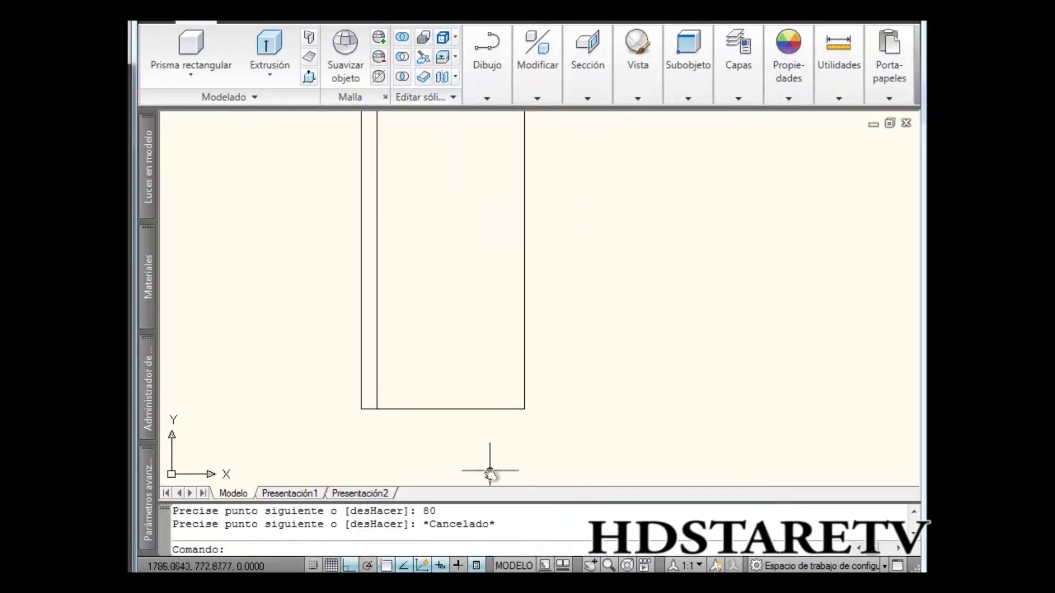
- Draw a matching 80-unit line 4 units inside the right side
{"action": "type", "text": "l"}
{"action": "key", "text": "Return"}
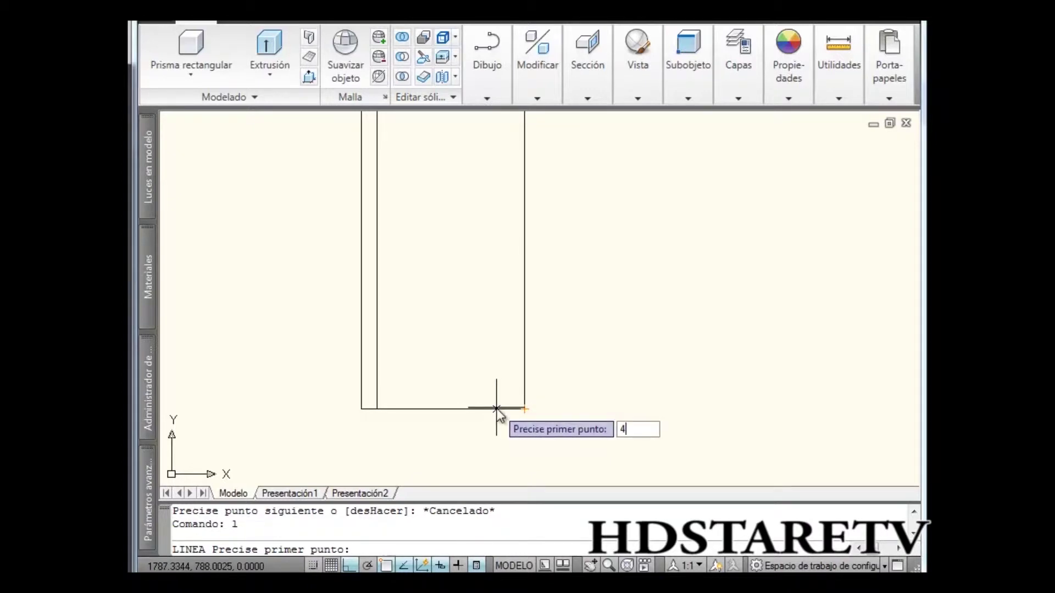
{"action": "key", "text": "Return"}
{"action": "scroll", "coordinate": [534, 299], "scroll_direction": "down", "scroll_amount": 2}
{"action": "type", "text": "8"}
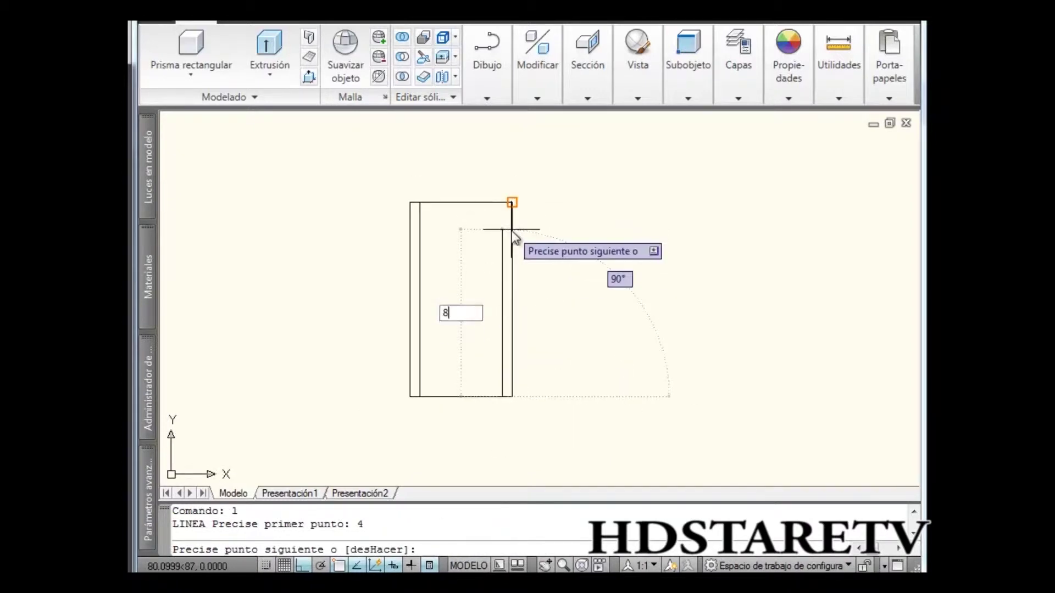
{"action": "type", "text": "0"}
{"action": "key", "text": "Return"}
{"action": "key", "text": "Escape"}
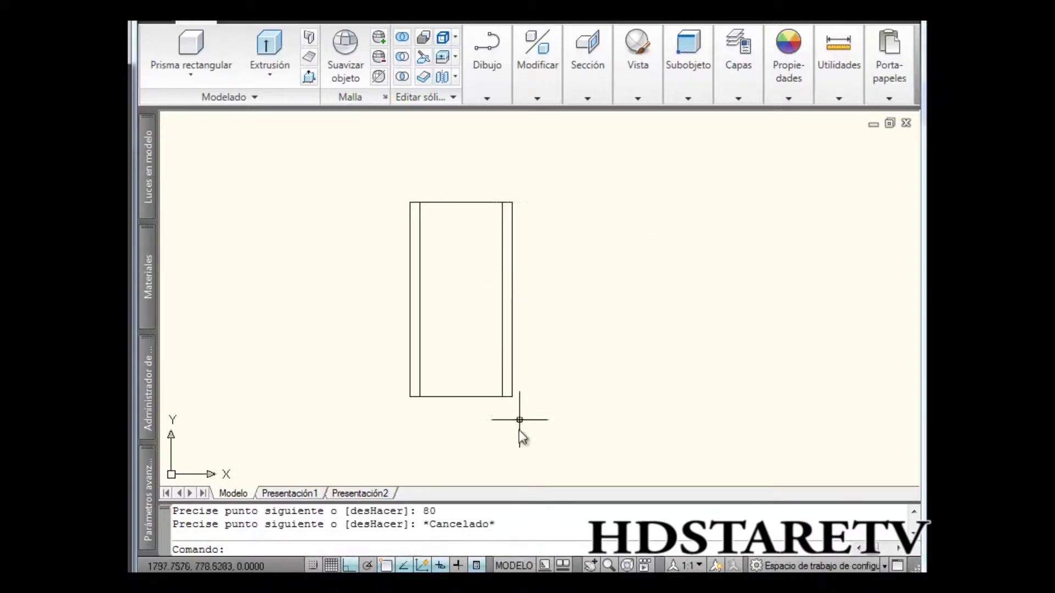
- Draw a horizontal crossbar across the rectangle 43 units up the side
{"action": "type", "text": "l"}
{"action": "key", "text": "Return"}
{"action": "scroll", "coordinate": [516, 354], "scroll_direction": "up", "scroll_amount": 2}
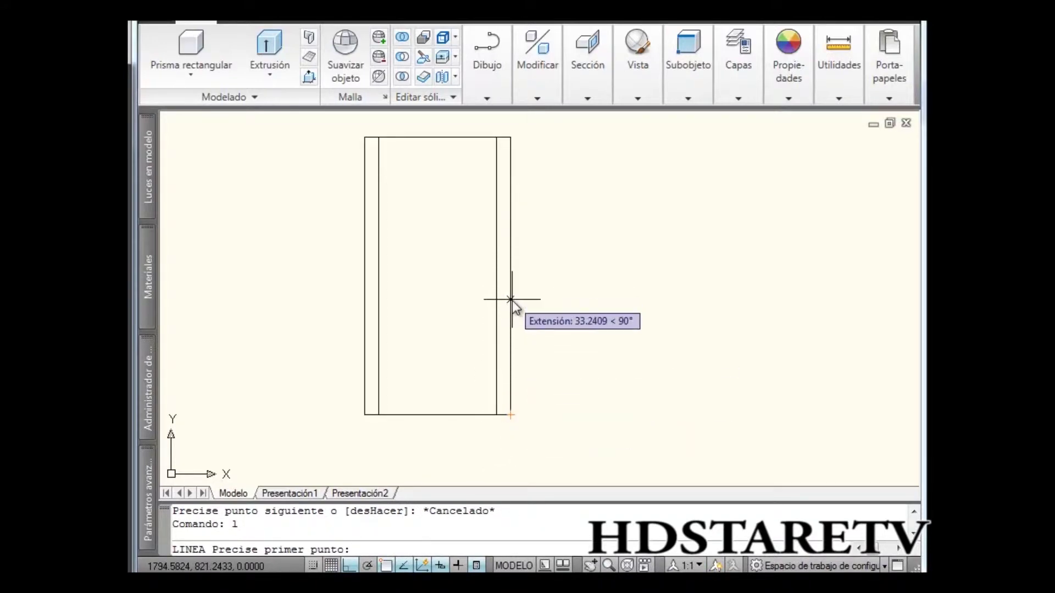
{"action": "type", "text": "43"}
{"action": "key", "text": "Return"}
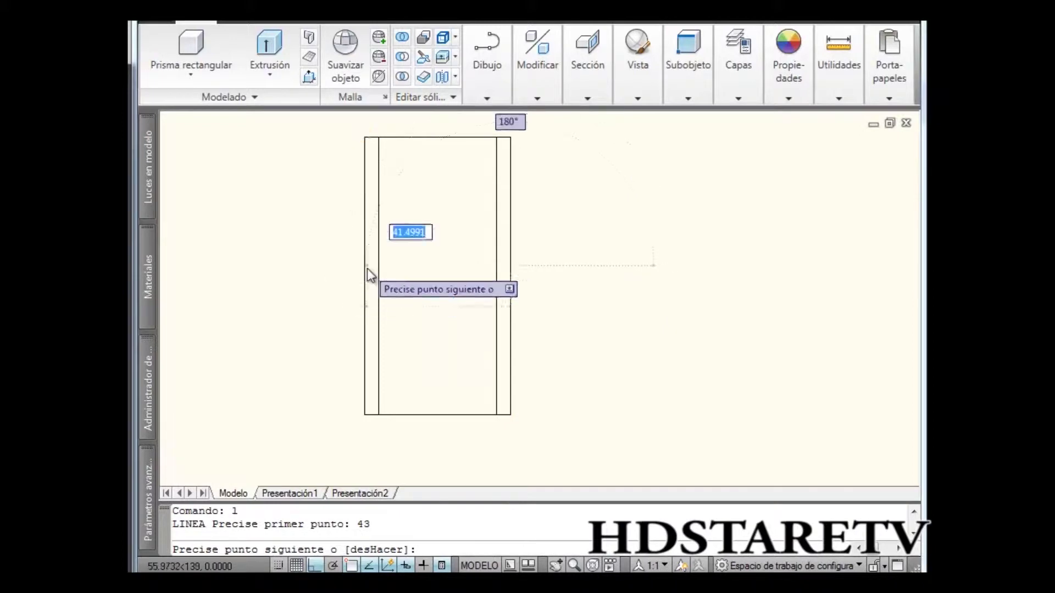
{"action": "scroll", "coordinate": [363, 268], "scroll_direction": "up", "scroll_amount": 3}
{"action": "scroll", "coordinate": [327, 247], "scroll_direction": "down", "scroll_amount": 5}
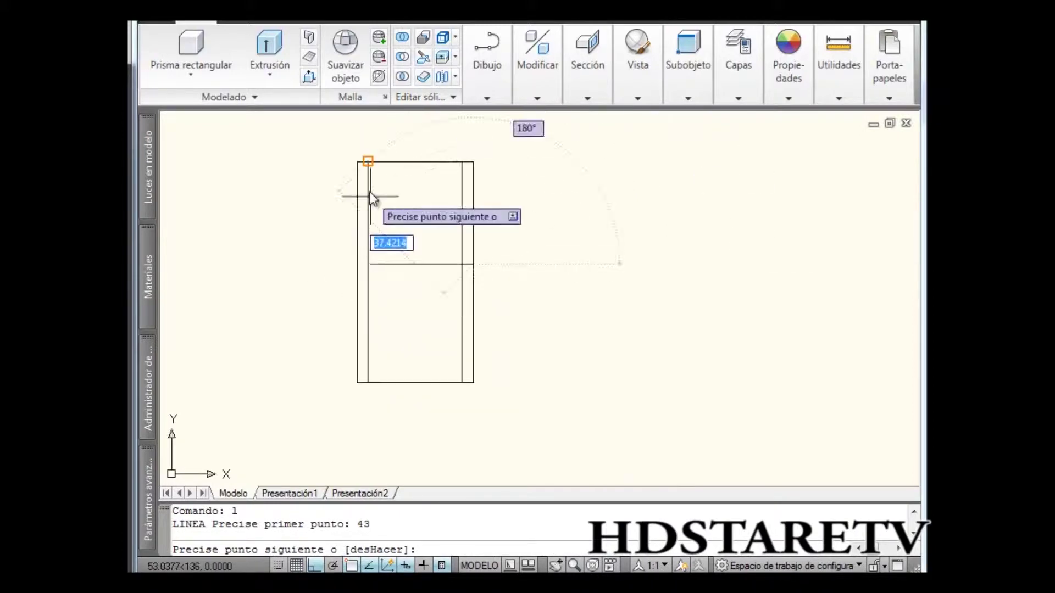
{"action": "scroll", "coordinate": [336, 156], "scroll_direction": "up", "scroll_amount": 3}
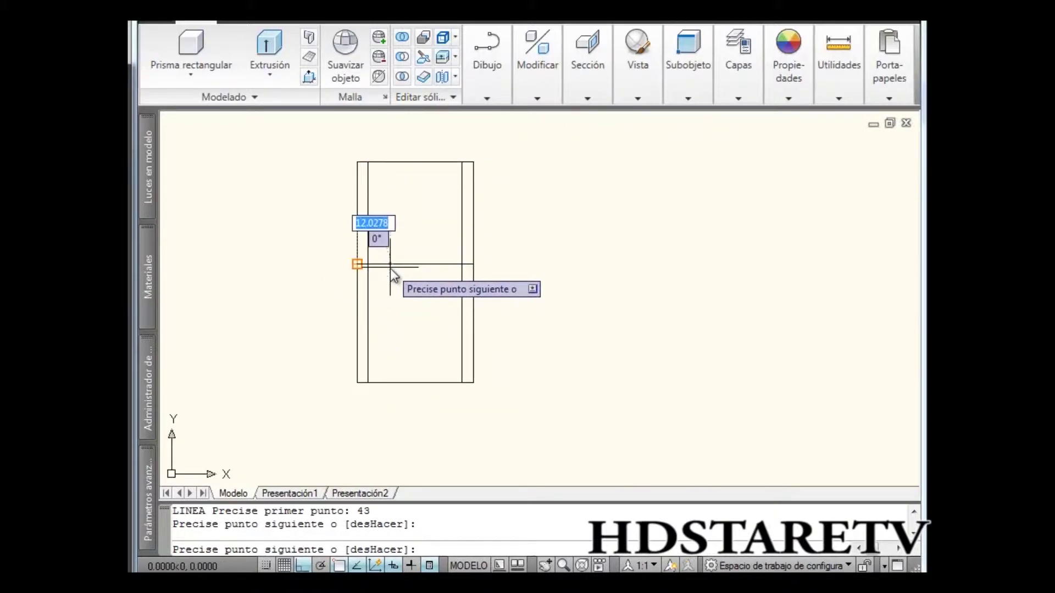
{"action": "key", "text": "Escape"}
{"action": "scroll", "coordinate": [401, 252], "scroll_direction": "up", "scroll_amount": 1}
{"action": "scroll", "coordinate": [402, 252], "scroll_direction": "up", "scroll_amount": 2}
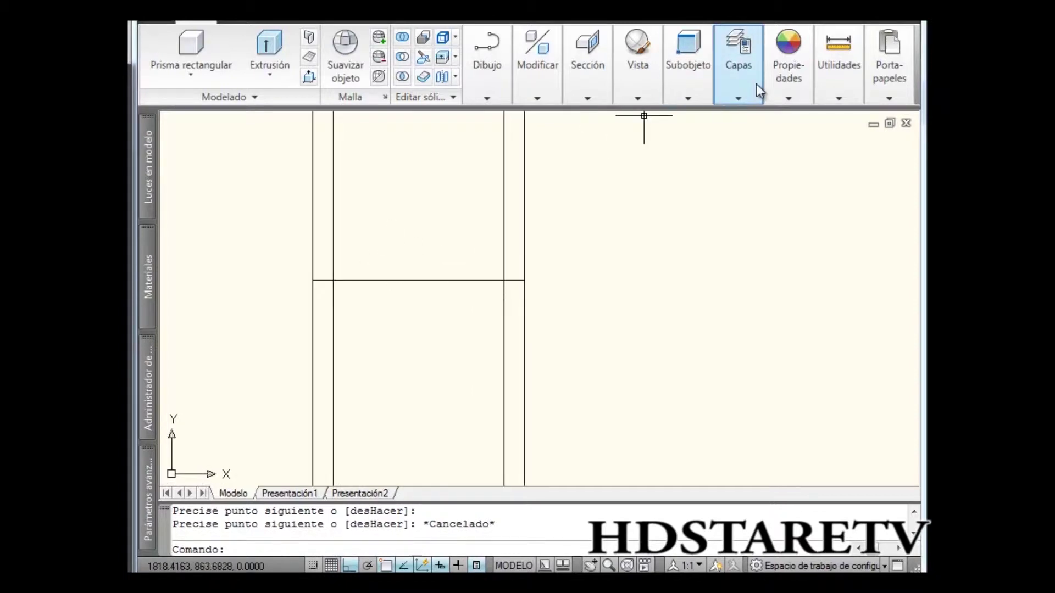
{"action": "left_click", "coordinate": [838, 66]}
- Start a distance measurement at the crossbar intersection, then cancel it
{"action": "left_click", "coordinate": [840, 138]}
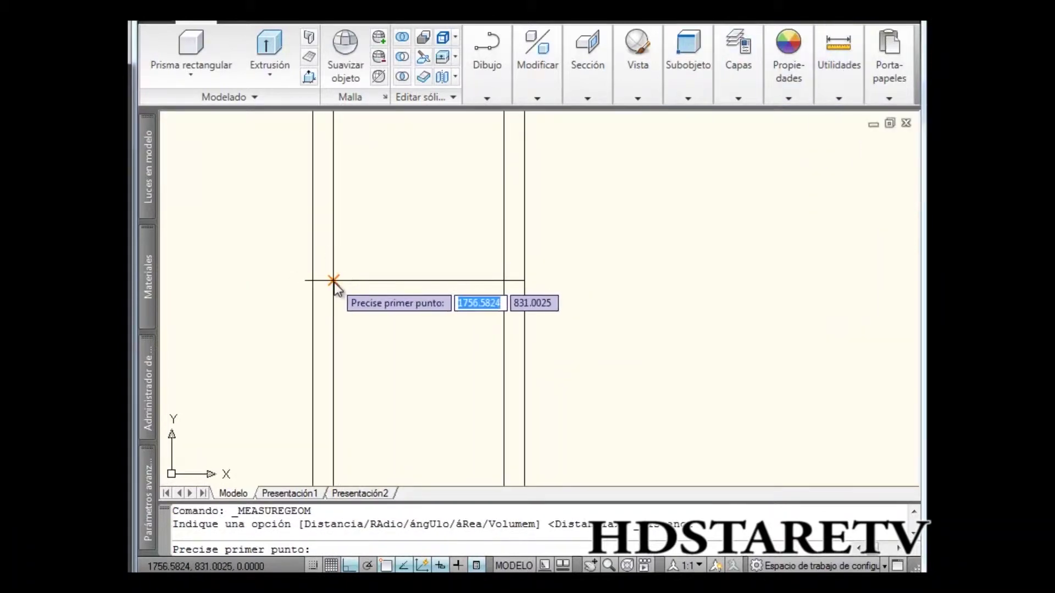
{"action": "left_click", "coordinate": [334, 281]}
{"action": "key", "text": "Escape"}
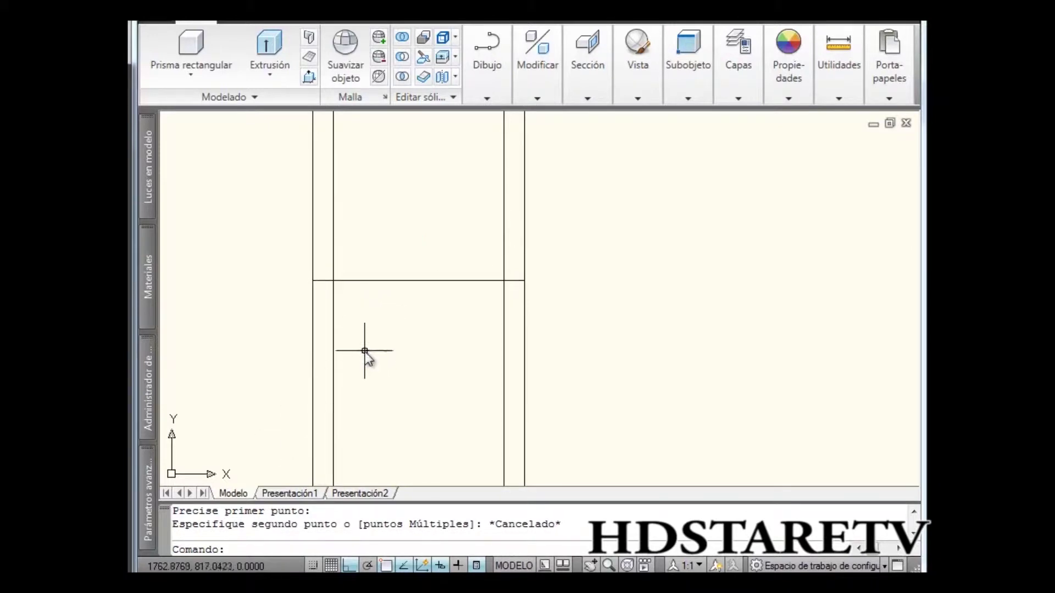
{"action": "scroll", "coordinate": [424, 419], "scroll_direction": "down", "scroll_amount": 2}
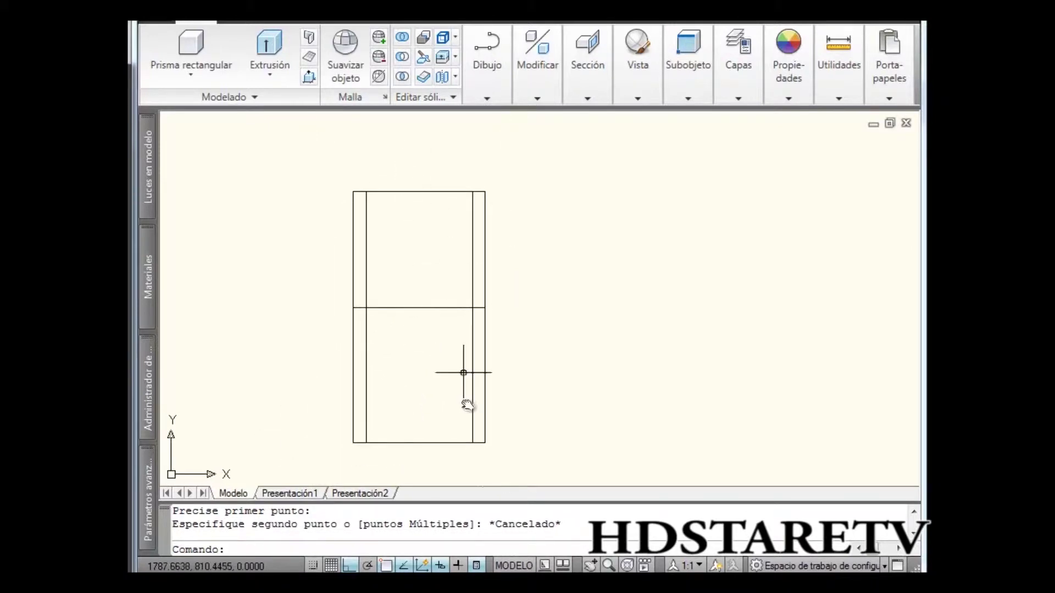
{"action": "type", "text": "l"}
- Start a new line, cancel it, and zoom out on the rectangle
{"action": "key", "text": "Return"}
{"action": "scroll", "coordinate": [377, 293], "scroll_direction": "up", "scroll_amount": 2}
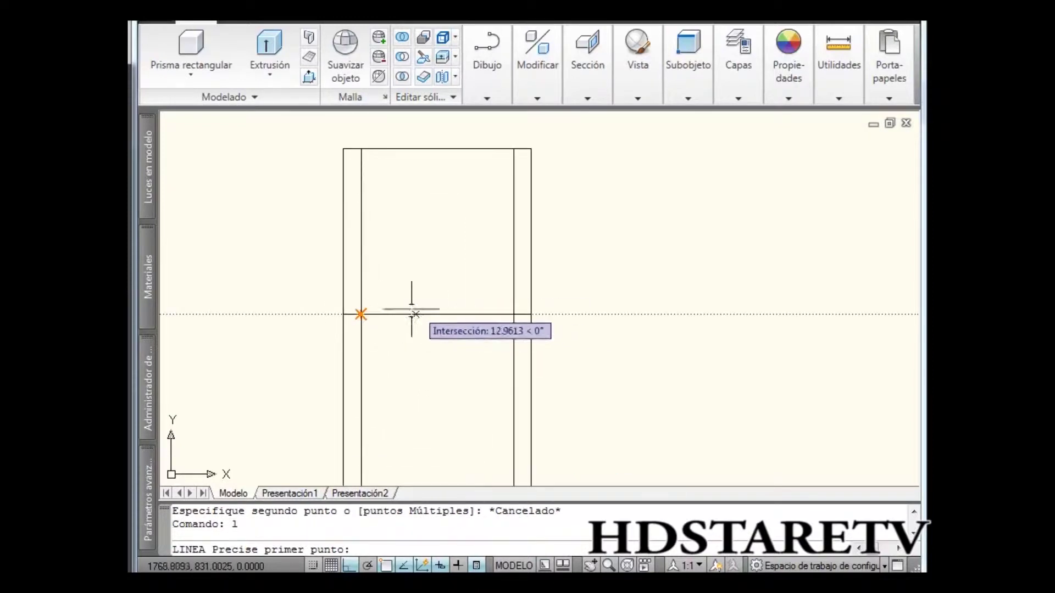
{"action": "scroll", "coordinate": [407, 303], "scroll_direction": "down", "scroll_amount": 1}
{"action": "key", "text": "Escape"}
{"action": "scroll", "coordinate": [383, 214], "scroll_direction": "down", "scroll_amount": 1}
{"action": "scroll", "coordinate": [389, 257], "scroll_direction": "up", "scroll_amount": 3}
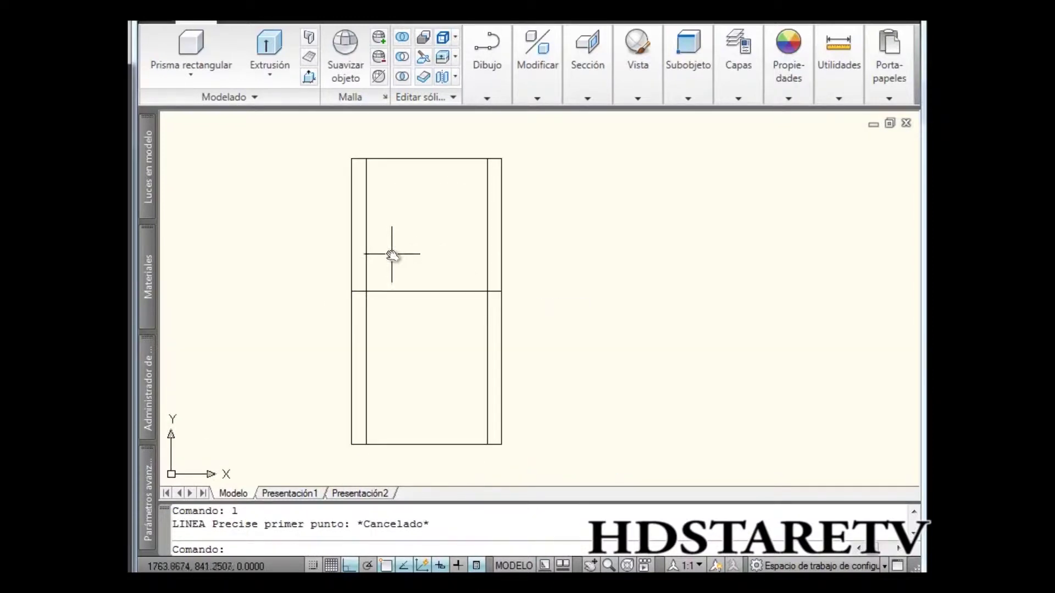
{"action": "scroll", "coordinate": [444, 365], "scroll_direction": "down", "scroll_amount": 2}
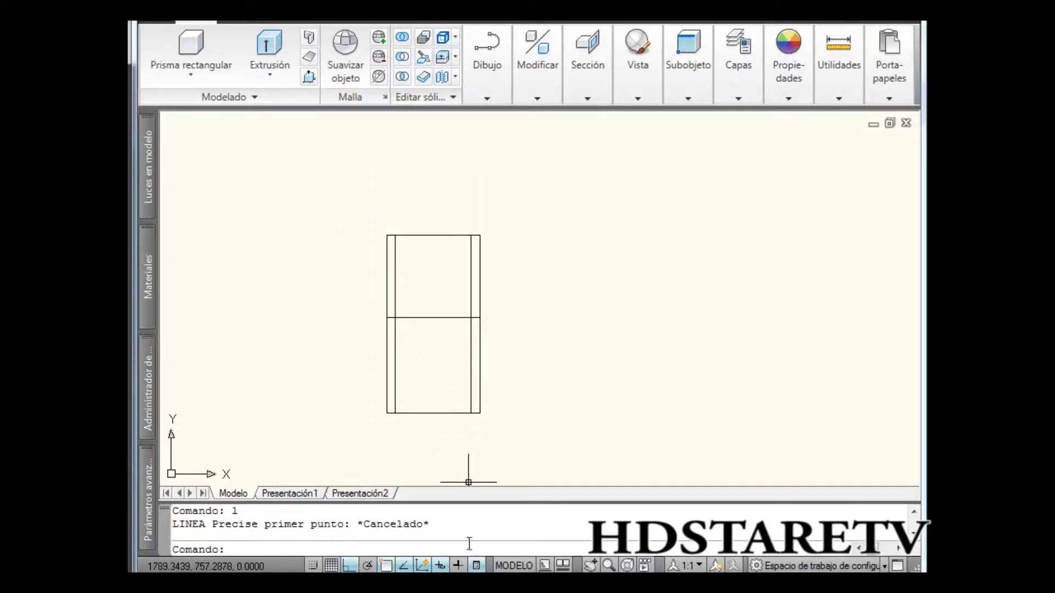
{"action": "type", "text": "rr"}
- Select both inner lines, the crossbar and the top edge as trim cutting edges
{"action": "key", "text": "Return"}
{"action": "left_click", "coordinate": [395, 278]}
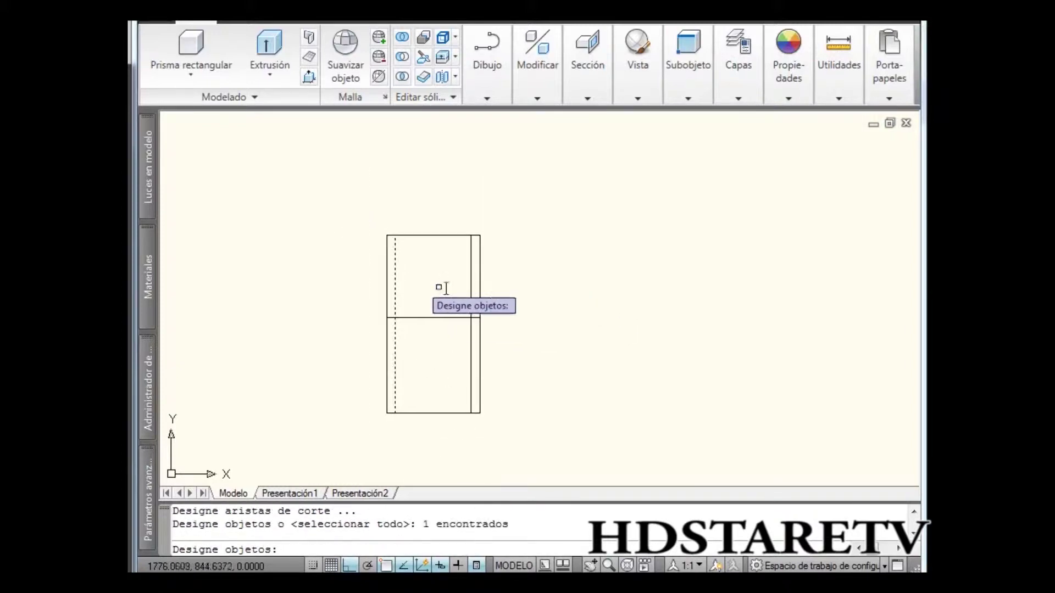
{"action": "left_click", "coordinate": [471, 286]}
{"action": "scroll", "coordinate": [461, 308], "scroll_direction": "up", "scroll_amount": 3}
{"action": "left_click", "coordinate": [447, 328]}
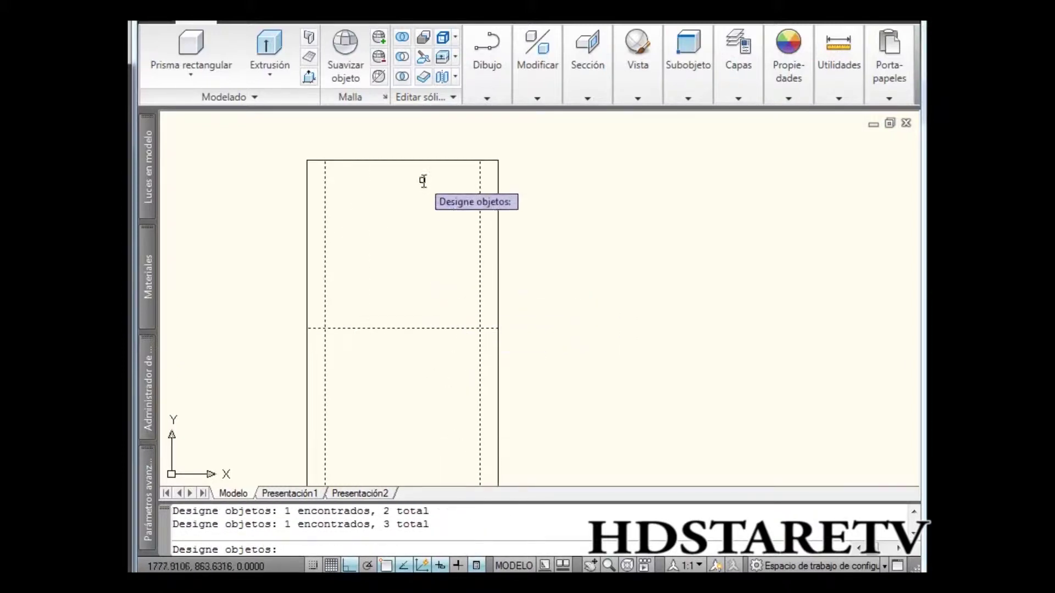
{"action": "left_click", "coordinate": [427, 163]}
{"action": "key", "text": "Return"}
- Trim the upper inner line segments and the bottom edge between the legs
{"action": "left_click", "coordinate": [323, 224]}
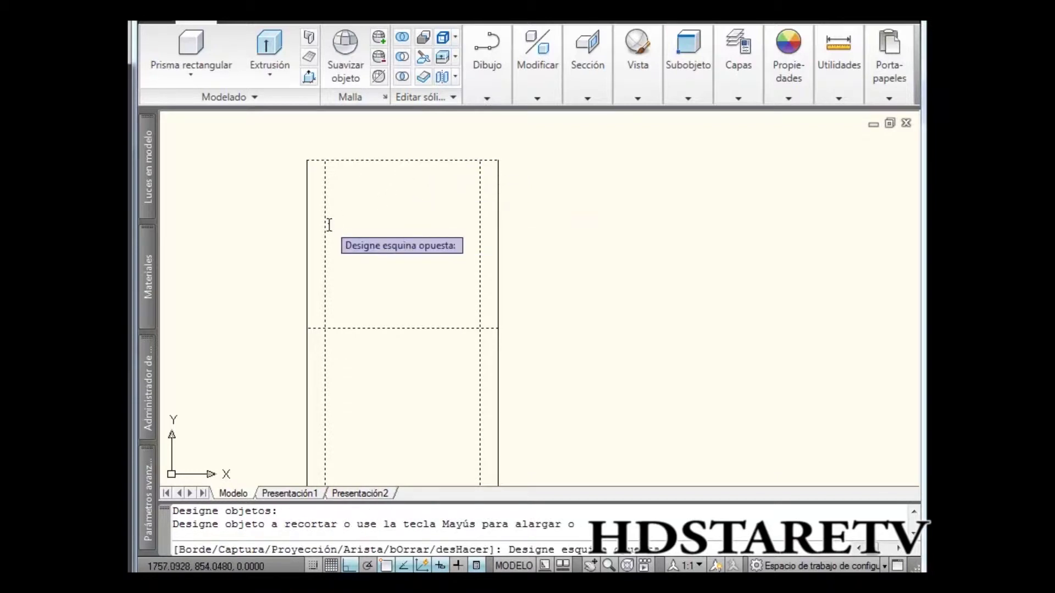
{"action": "left_click", "coordinate": [325, 226]}
{"action": "left_click", "coordinate": [480, 236]}
{"action": "scroll", "coordinate": [478, 241], "scroll_direction": "down", "scroll_amount": 4}
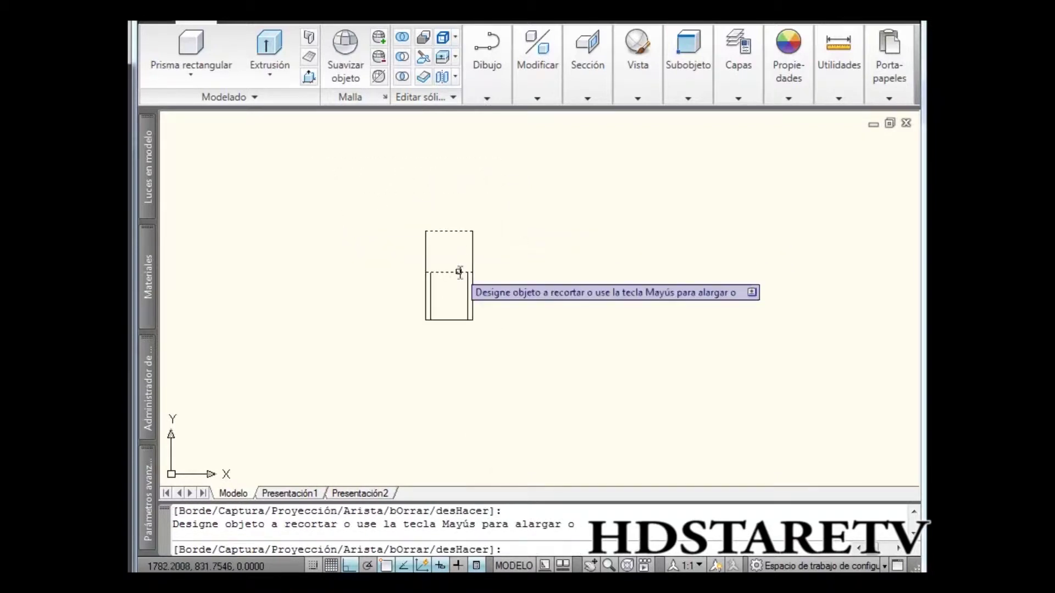
{"action": "left_click", "coordinate": [449, 339]}
{"action": "key", "text": "Escape"}
{"action": "scroll", "coordinate": [462, 256], "scroll_direction": "up", "scroll_amount": 3}
{"action": "scroll", "coordinate": [452, 259], "scroll_direction": "down", "scroll_amount": 2}
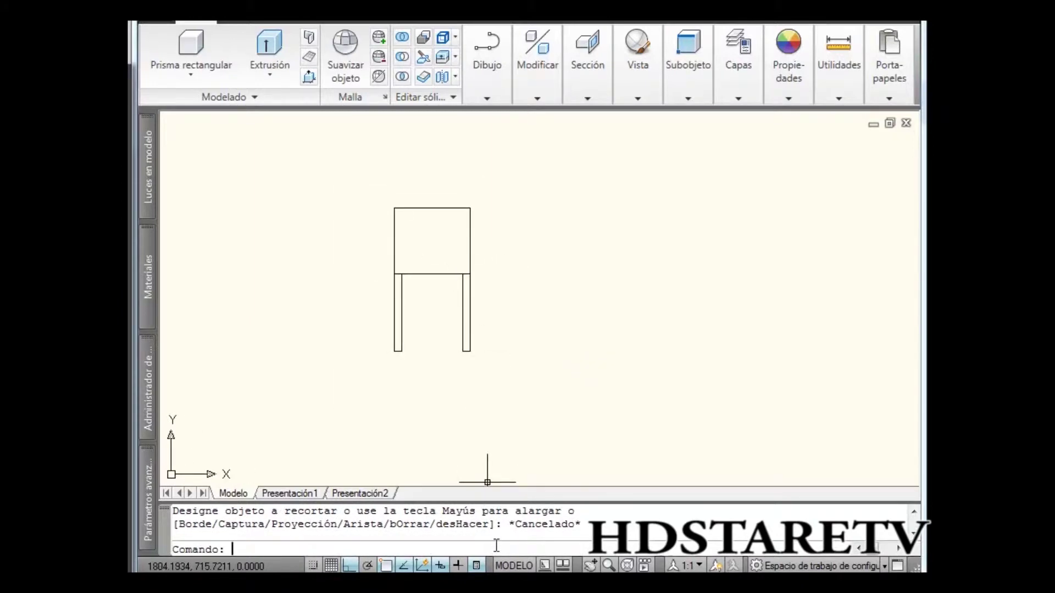
- Start a new line and recentre the view on the legged box
{"action": "type", "text": "l"}
{"action": "key", "text": "Return"}
{"action": "middle_click_drag", "start_coordinate": [500, 349], "coordinate": [468, 316]}
{"action": "scroll", "coordinate": [469, 316], "scroll_direction": "up", "scroll_amount": 2}
- Draw long horizontal lines rightward from the box's top corner and right leg's bottom
{"action": "left_click", "coordinate": [424, 198]}
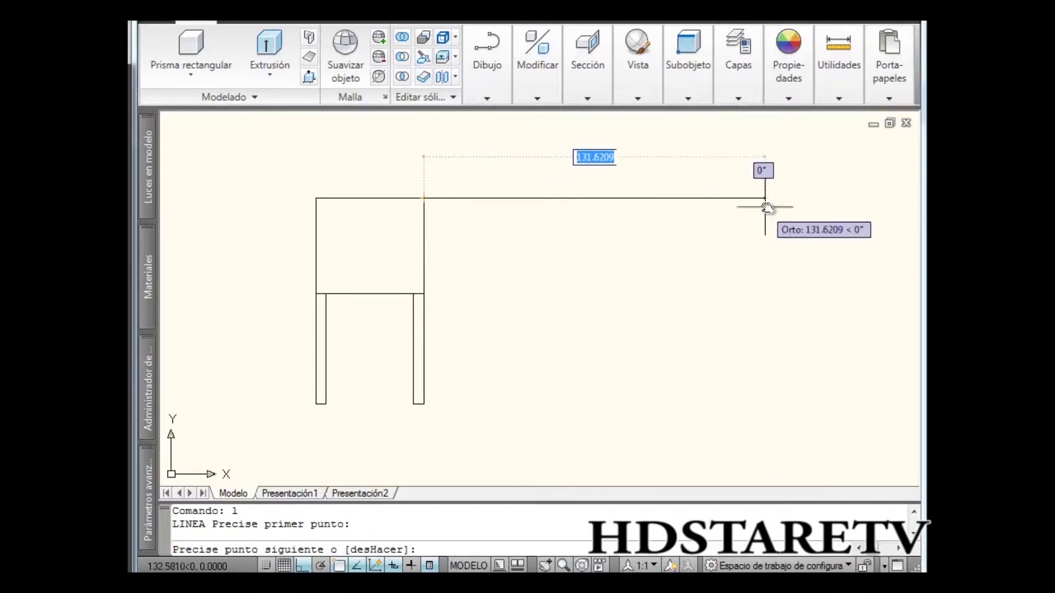
{"action": "left_click", "coordinate": [768, 198]}
{"action": "key", "text": "Escape"}
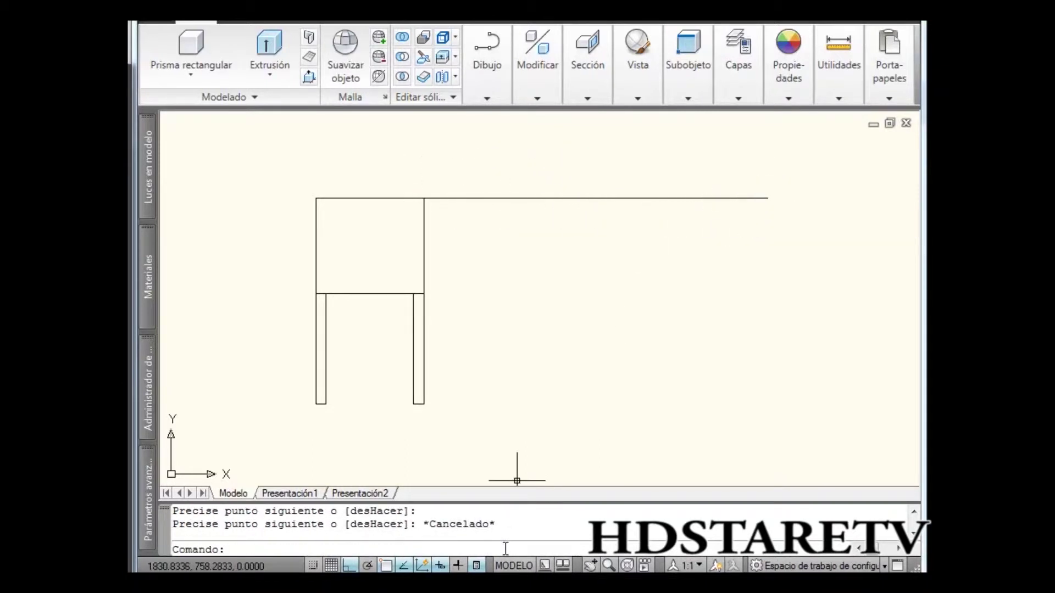
{"action": "type", "text": "l"}
{"action": "key", "text": "Return"}
{"action": "left_click", "coordinate": [423, 404]}
{"action": "left_click", "coordinate": [763, 393]}
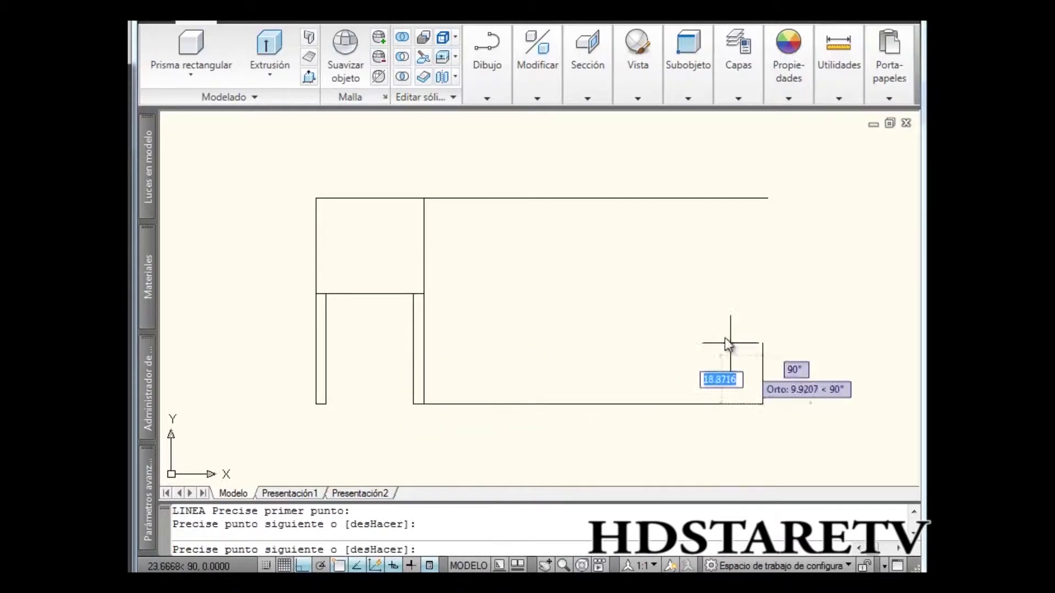
{"action": "key", "text": "Escape"}
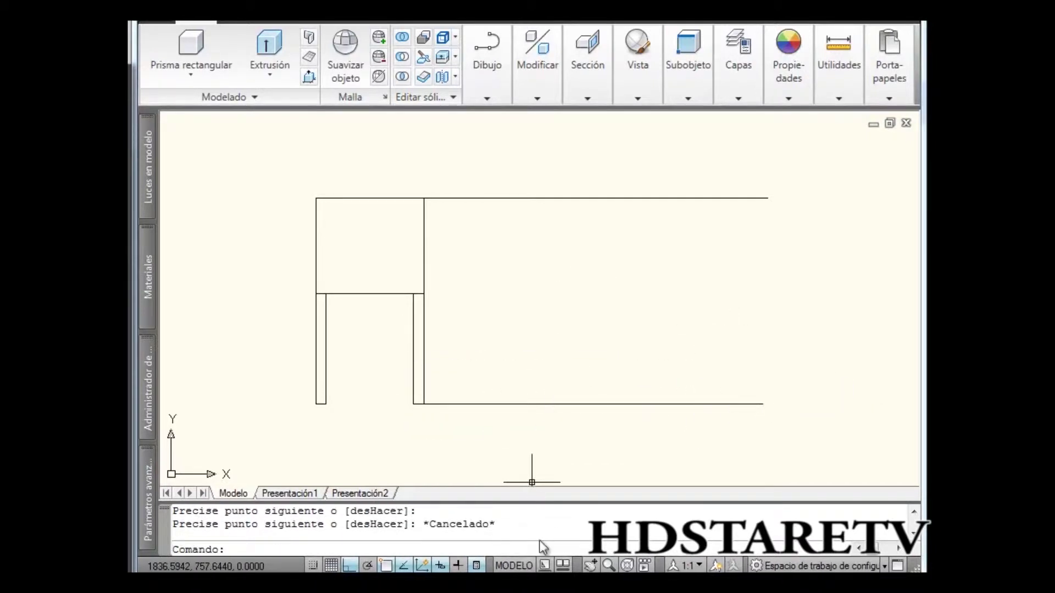
{"action": "left_click", "coordinate": [537, 547]}
{"action": "type", "text": "l"}
- Draw a vertical divider between the long top and bottom lines
{"action": "key", "text": "Return"}
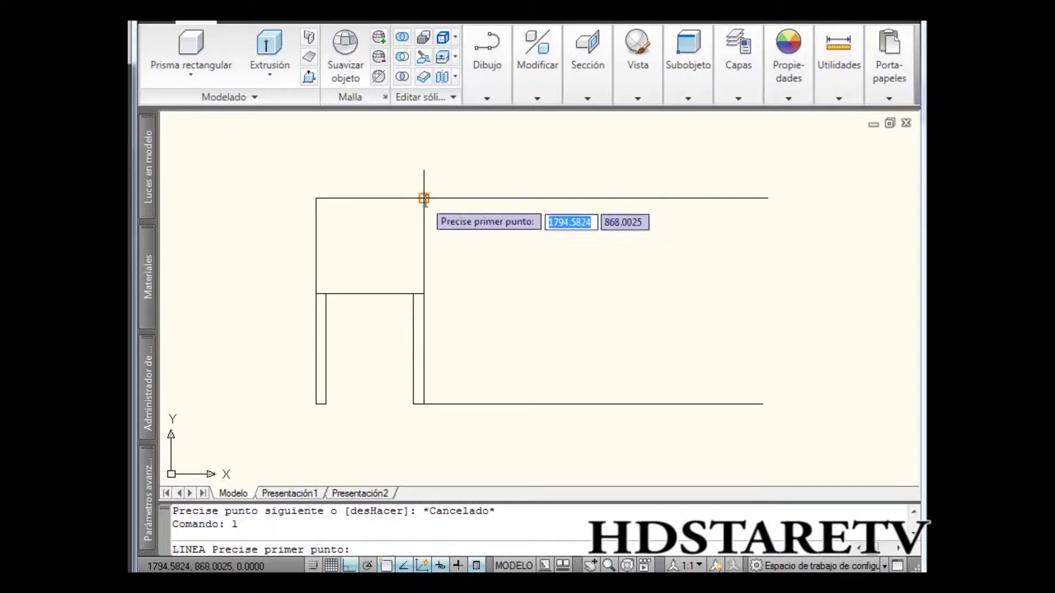
{"action": "left_click", "coordinate": [511, 198]}
{"action": "left_click", "coordinate": [511, 404]}
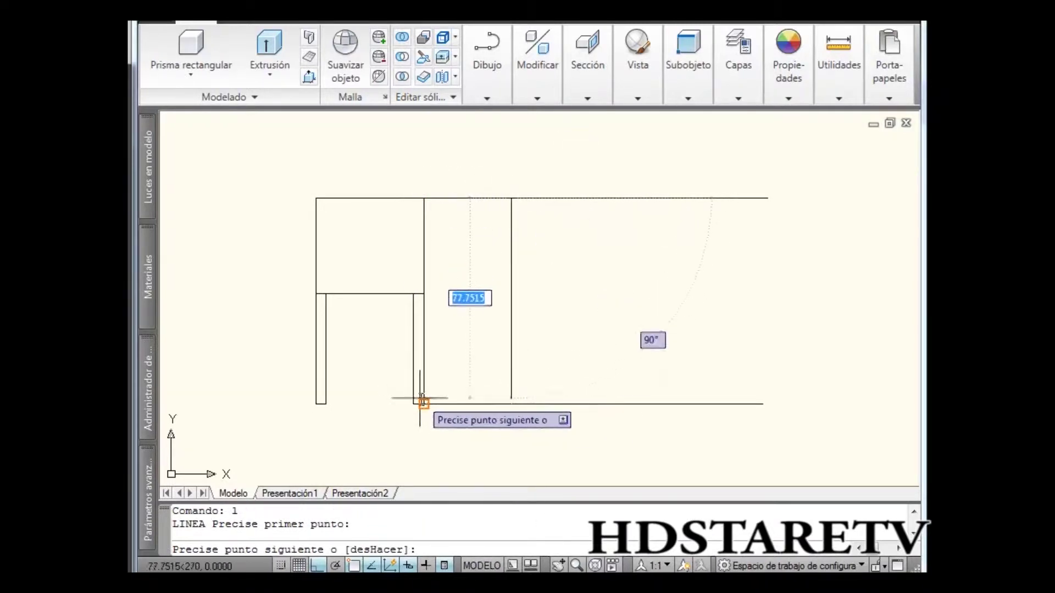
{"action": "left_click", "coordinate": [511, 405]}
{"action": "key", "text": "Escape"}
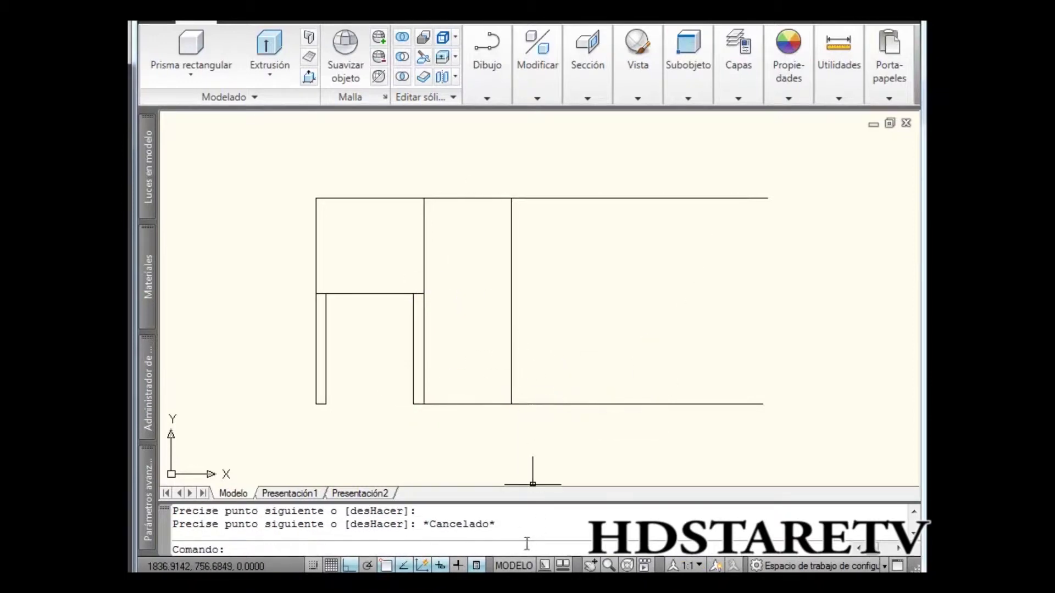
{"action": "type", "text": "l"}
- Start two more lines and abandon both
{"action": "key", "text": "Return"}
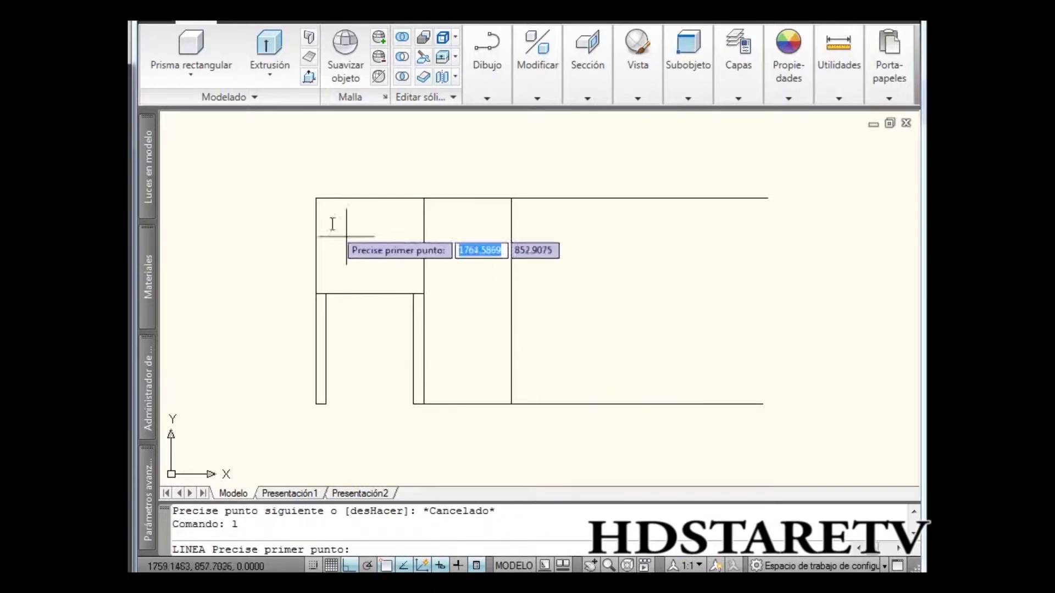
{"action": "left_click", "coordinate": [316, 198]}
{"action": "key", "text": "Escape"}
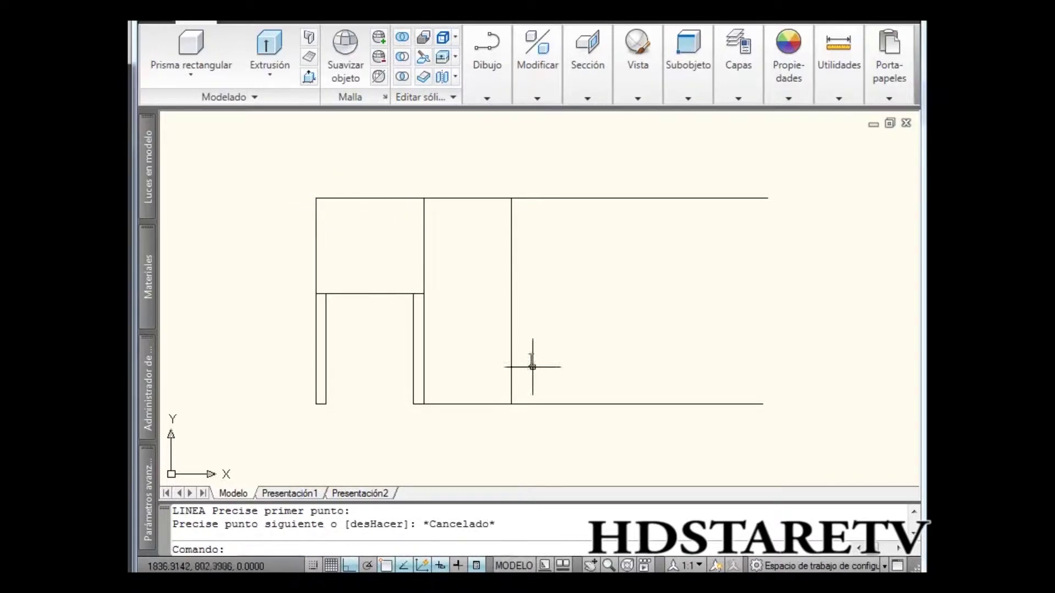
{"action": "type", "text": "l"}
{"action": "key", "text": "Return"}
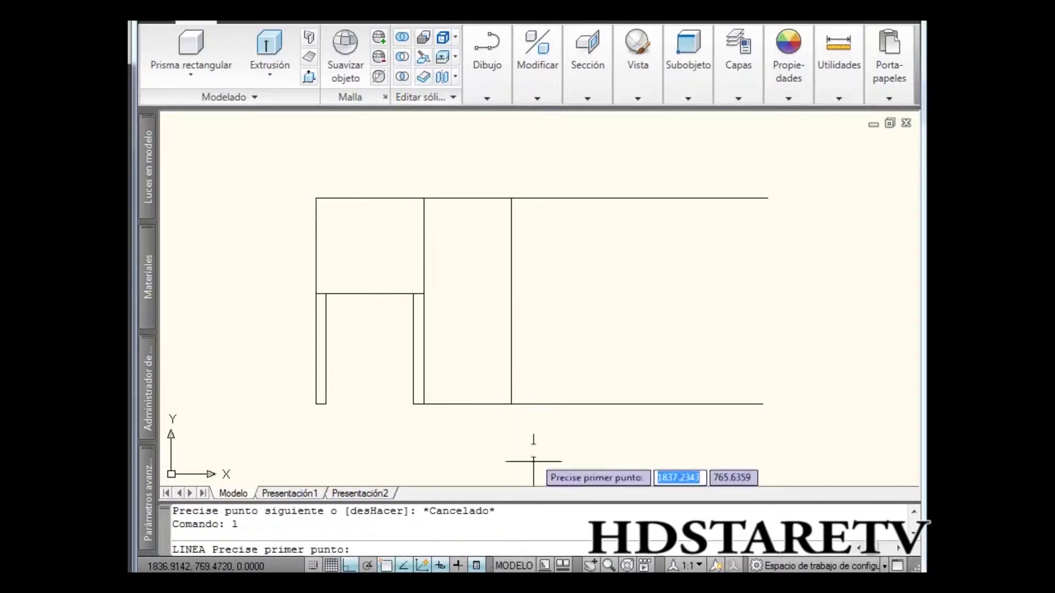
{"action": "left_click", "coordinate": [511, 405]}
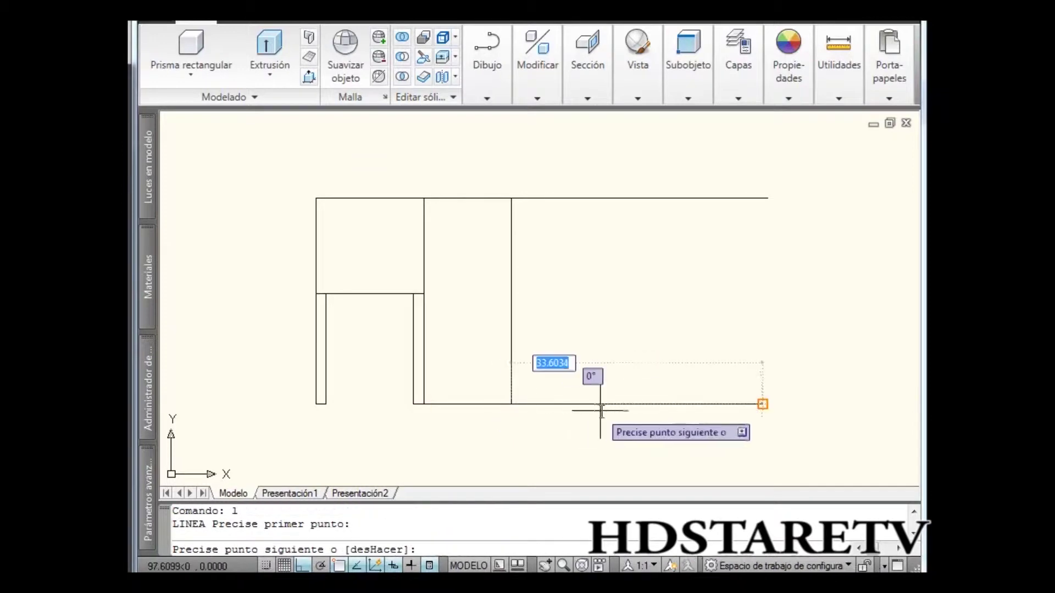
{"action": "scroll", "coordinate": [578, 394], "scroll_direction": "up", "scroll_amount": 3}
{"action": "scroll", "coordinate": [578, 392], "scroll_direction": "down", "scroll_amount": 2}
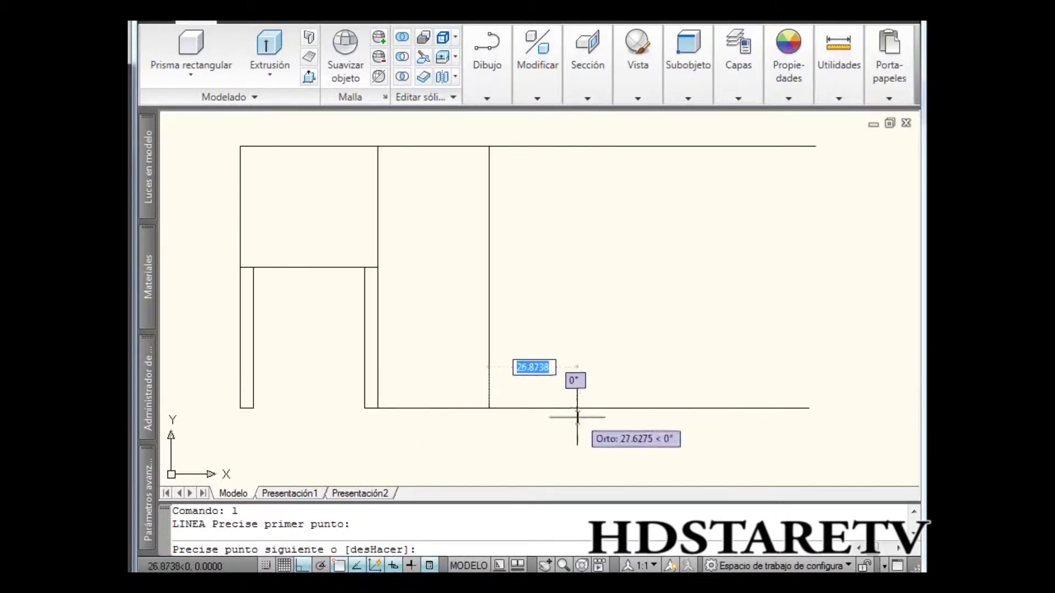
{"action": "key", "text": "Escape"}
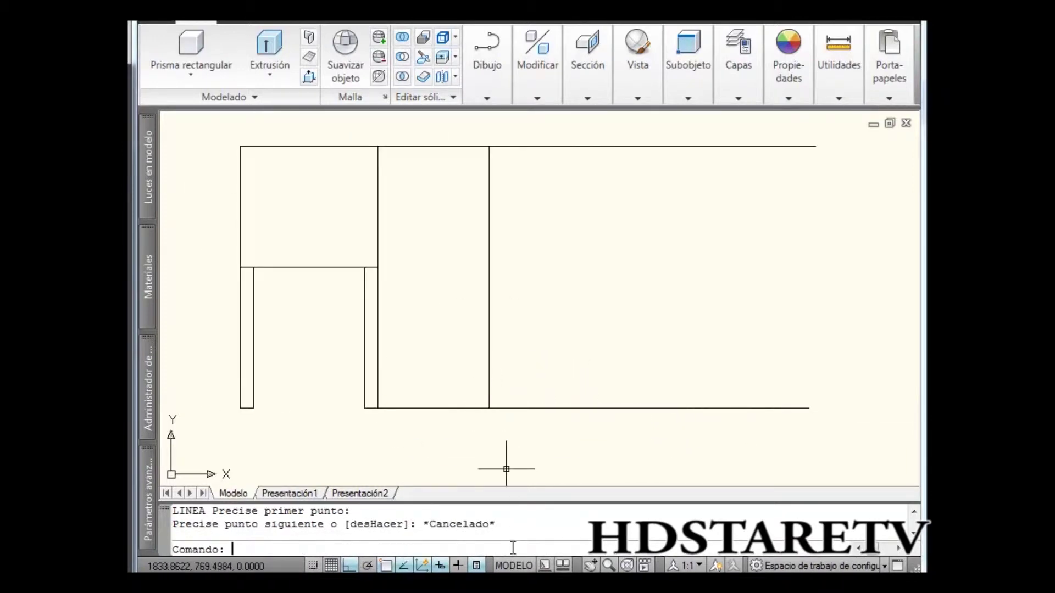
- Draw an 80-unit vertical line 40 units from the first divider
{"action": "type", "text": "l"}
{"action": "key", "text": "Return"}
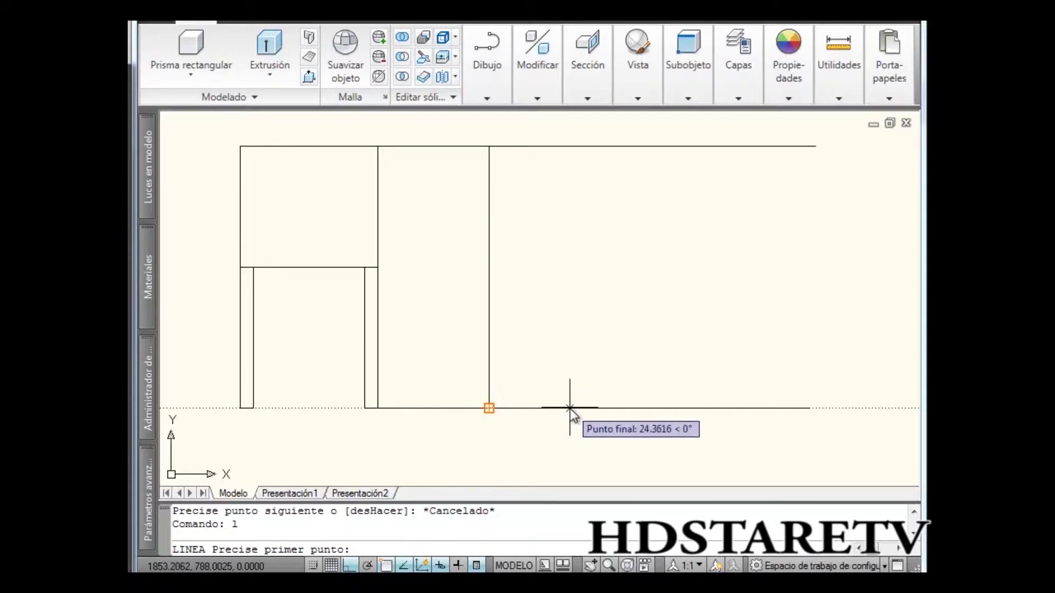
{"action": "type", "text": "40"}
{"action": "key", "text": "Return"}
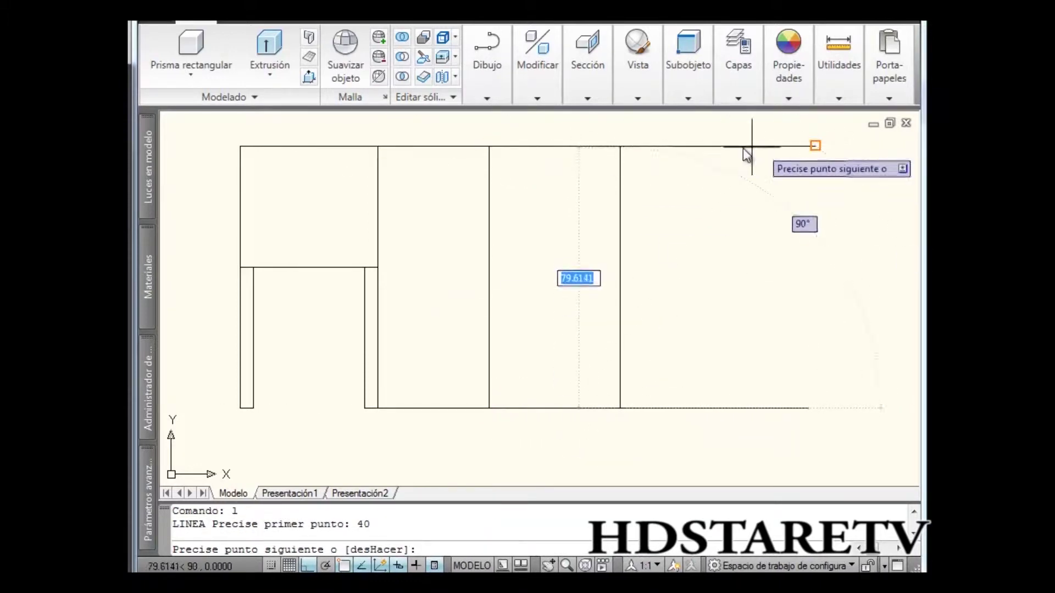
{"action": "type", "text": "80"}
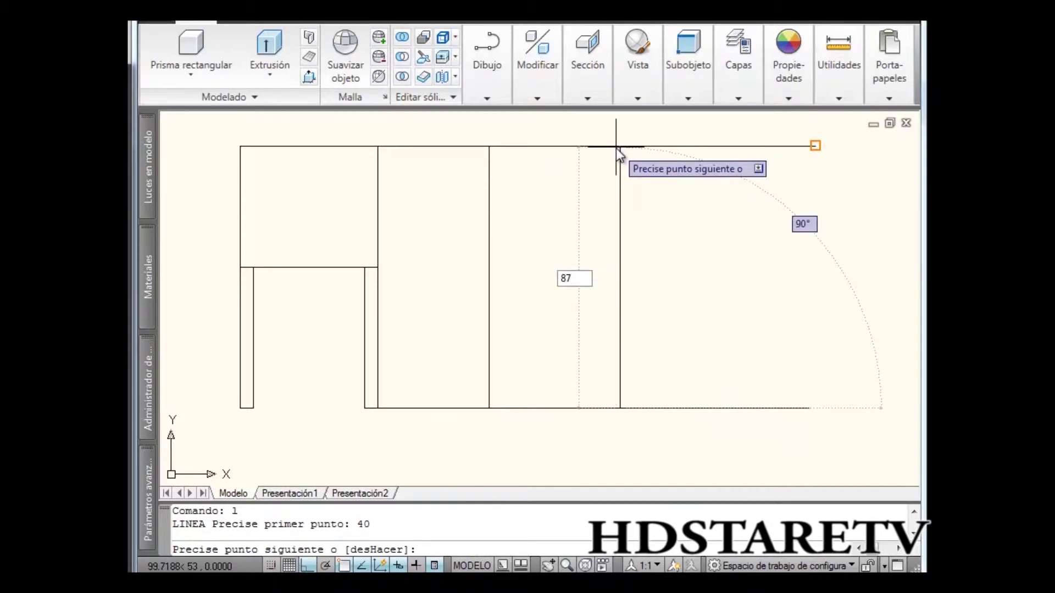
{"action": "key", "text": "Return"}
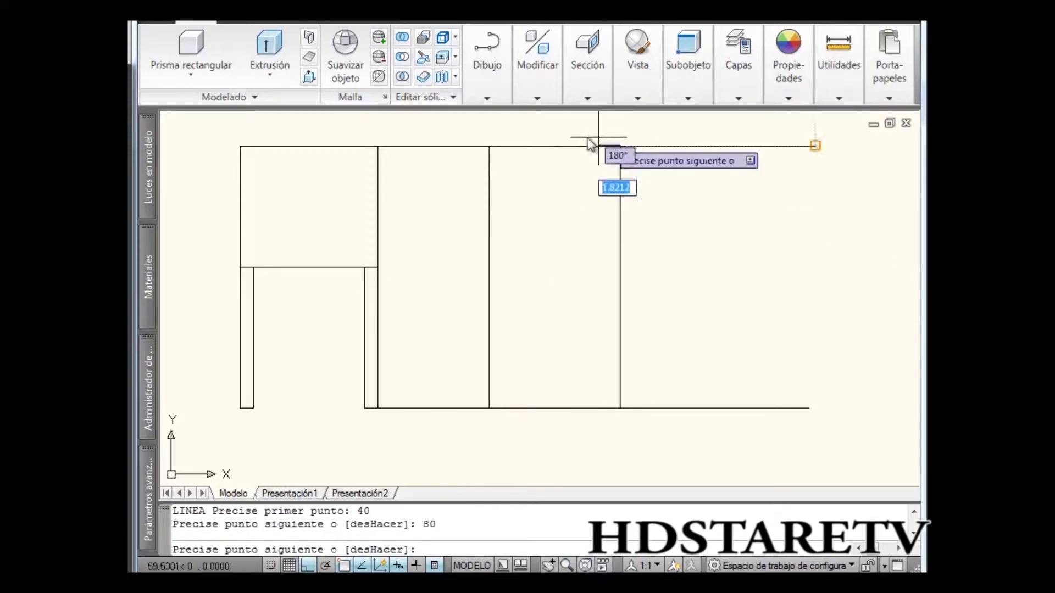
{"action": "key", "text": "Escape"}
{"action": "middle_click_drag", "start_coordinate": [556, 164], "coordinate": [511, 188]}
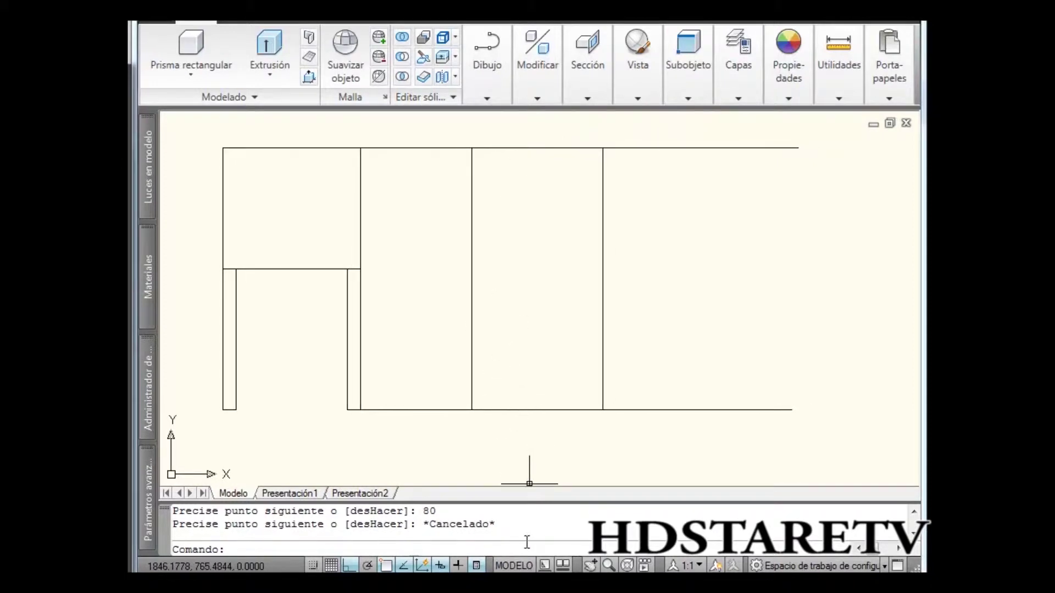
{"action": "type", "text": "l"}
{"action": "key", "text": "Return"}
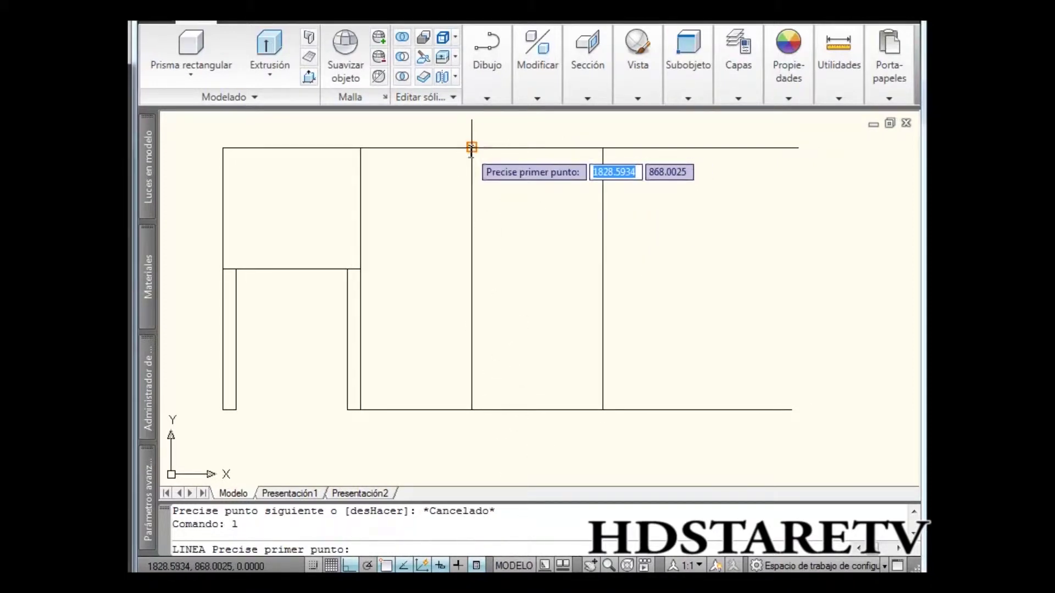
- Abandon a line 2 units from the corner, then measure the 37-unit seat height
{"action": "type", "text": "2"}
{"action": "key", "text": "Return"}
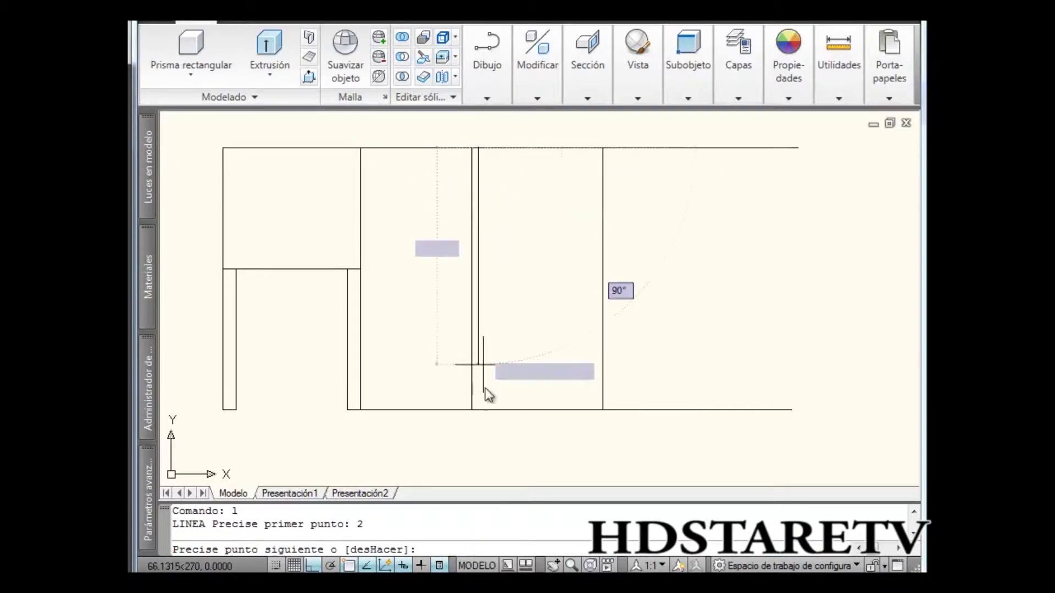
{"action": "scroll", "coordinate": [486, 407], "scroll_direction": "up", "scroll_amount": 2}
{"action": "scroll", "coordinate": [486, 407], "scroll_direction": "down", "scroll_amount": 2}
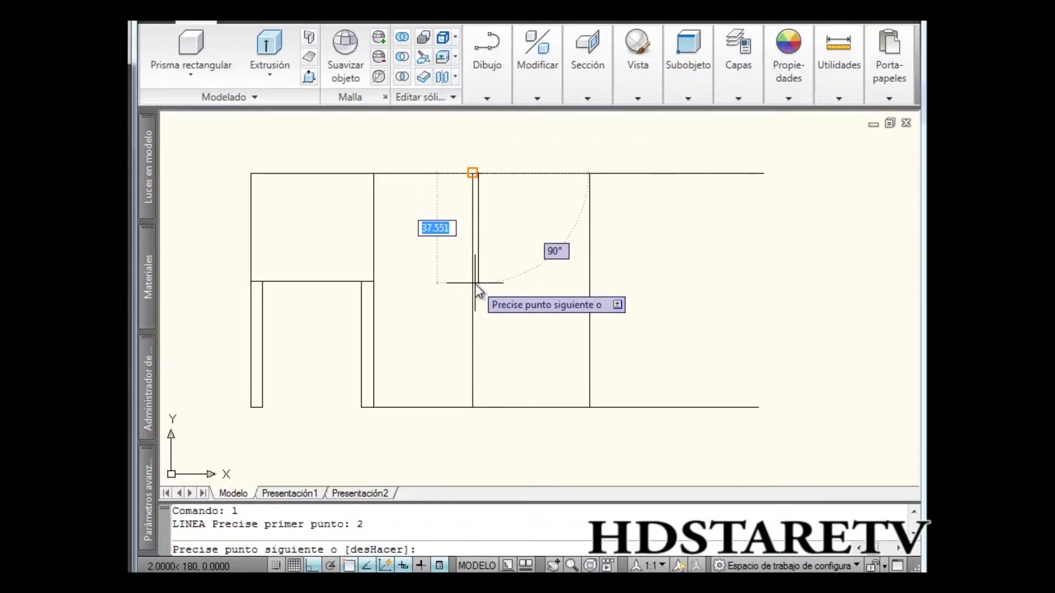
{"action": "key", "text": "Escape"}
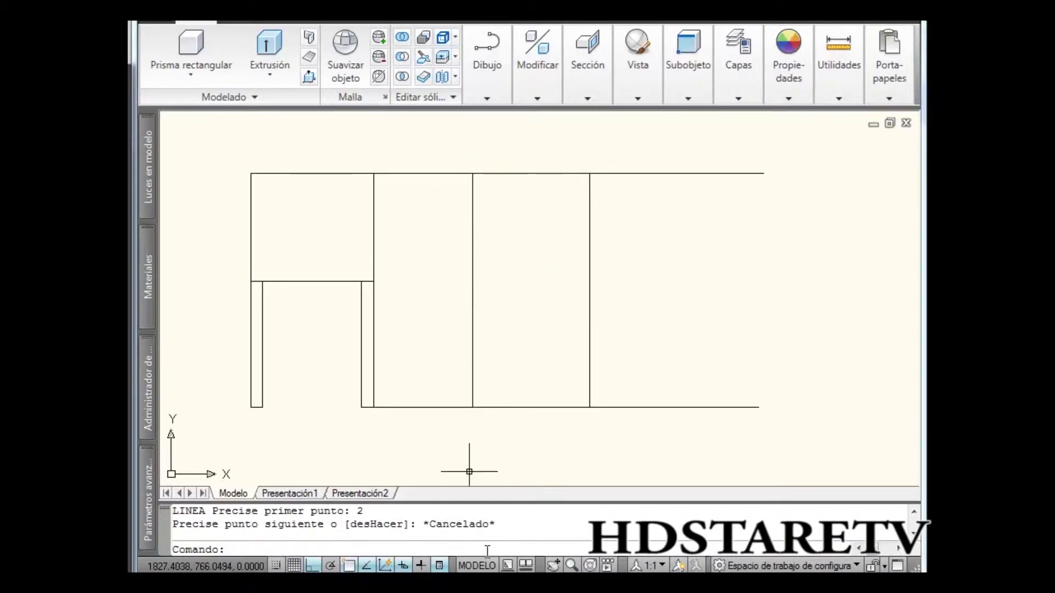
{"action": "type", "text": "l"}
{"action": "key", "text": "Return"}
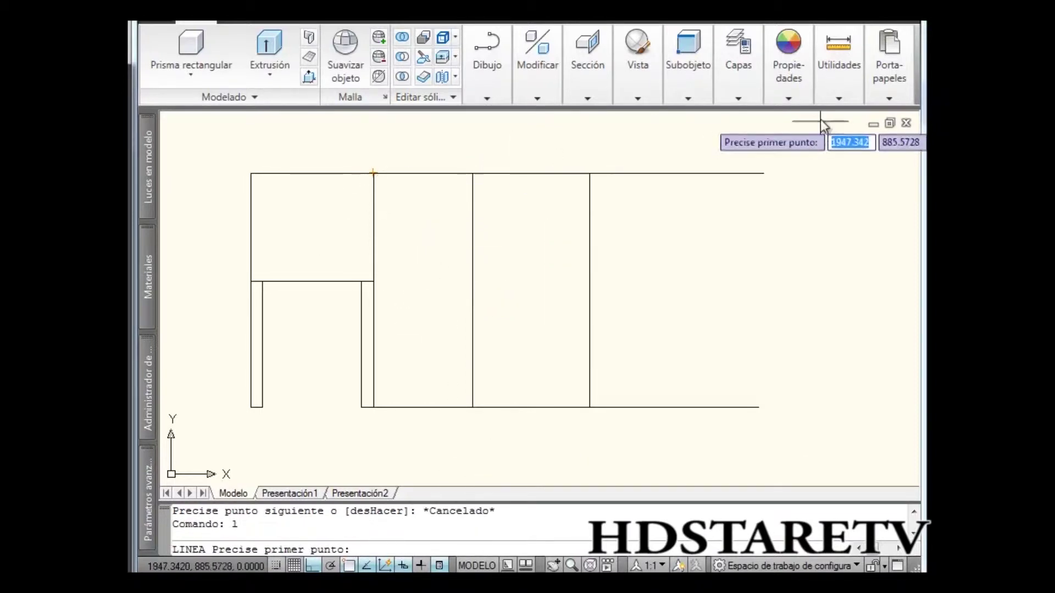
{"action": "key", "text": "Escape"}
{"action": "left_click", "coordinate": [877, 117]}
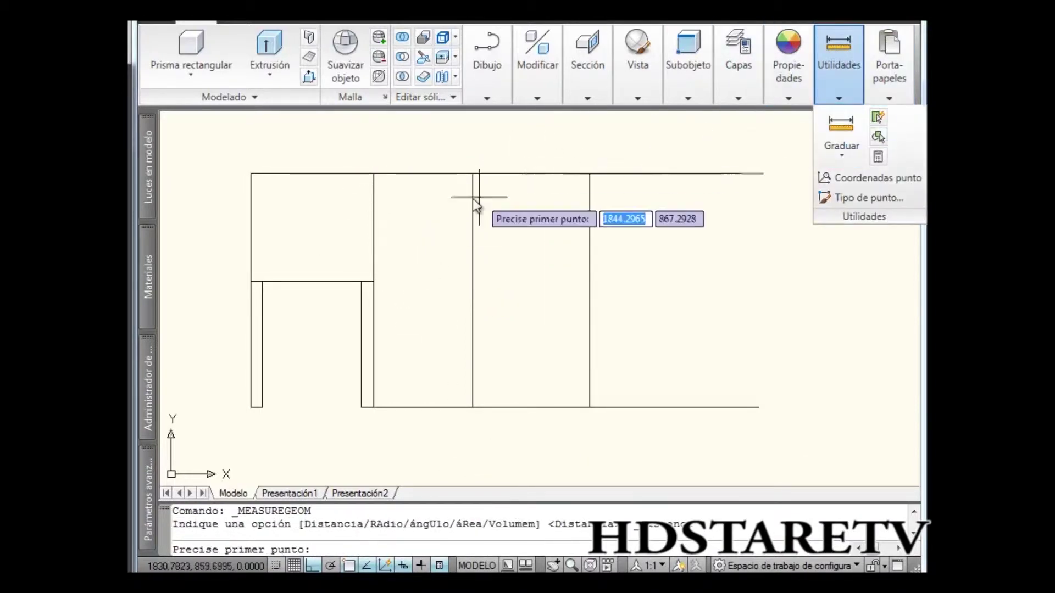
{"action": "left_click", "coordinate": [374, 174]}
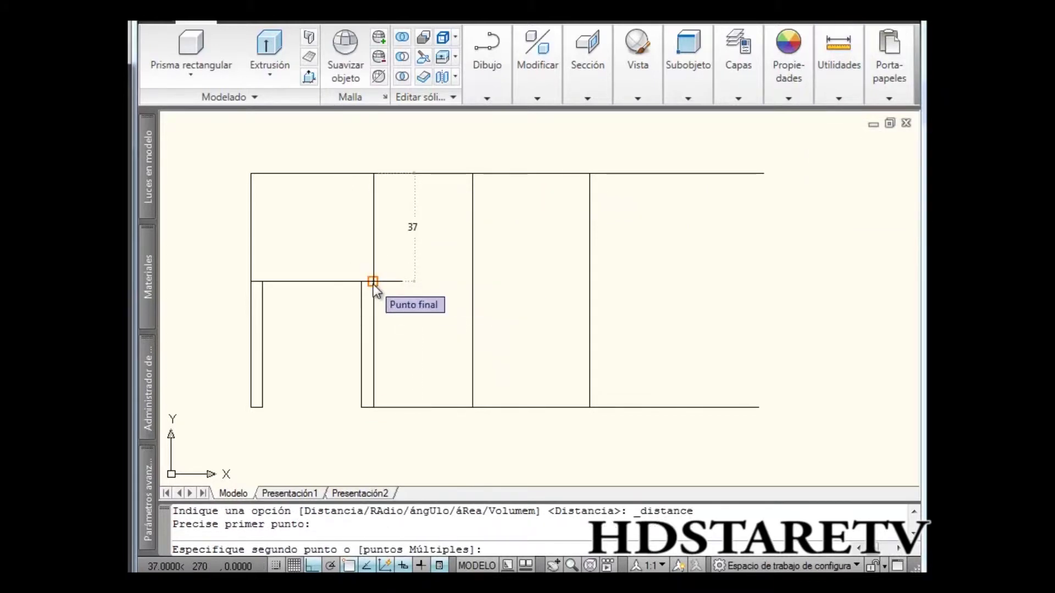
{"action": "key", "text": "Escape"}
- Draw a line from 2 units right of the top corner, down 37, to the right edge
{"action": "key", "text": "Return"}
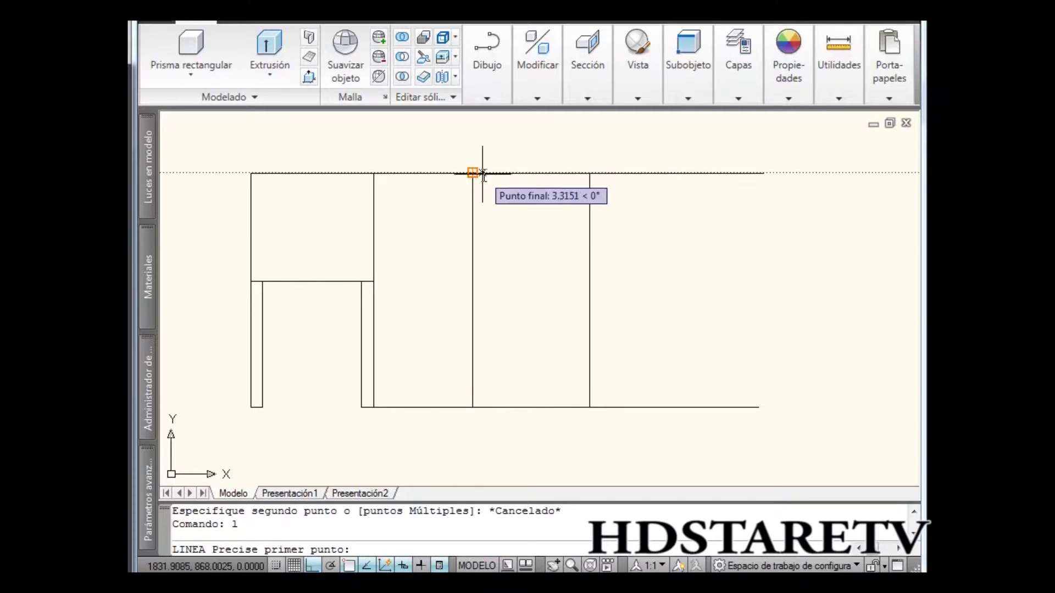
{"action": "type", "text": "2"}
{"action": "key", "text": "Return"}
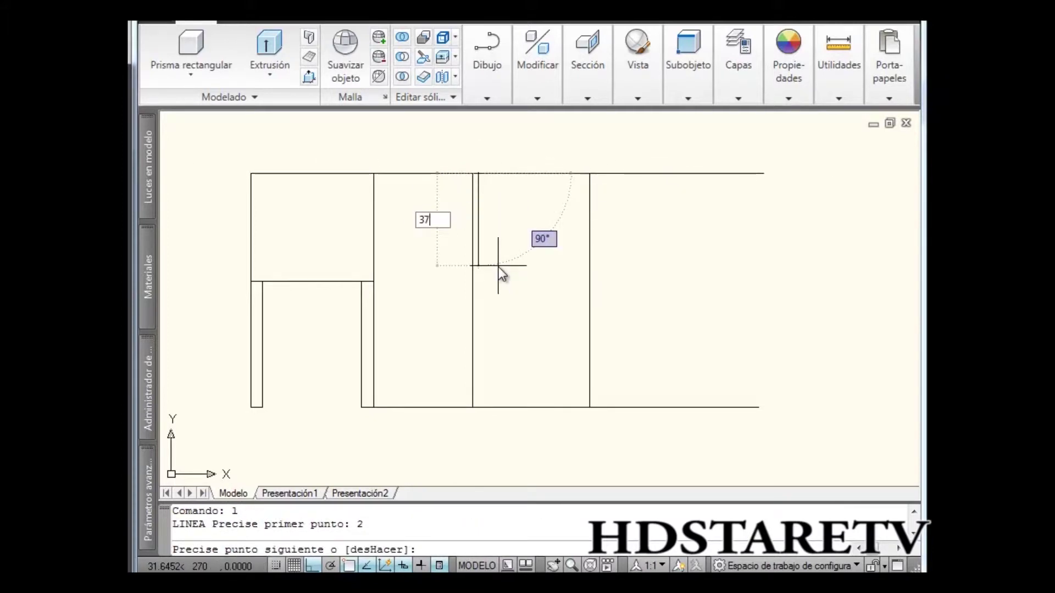
{"action": "key", "text": "Return"}
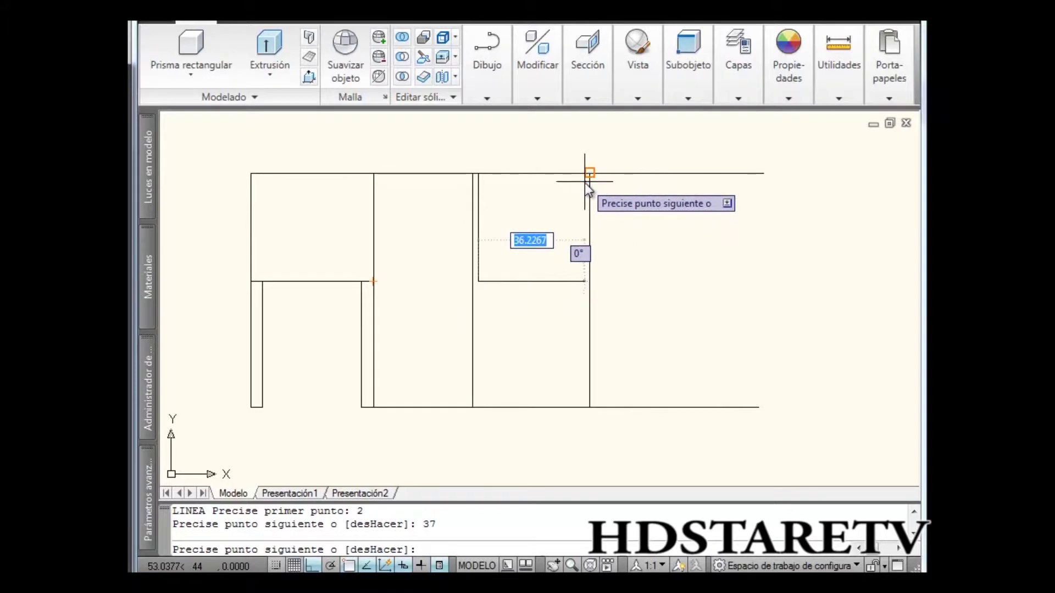
{"action": "left_click", "coordinate": [589, 282]}
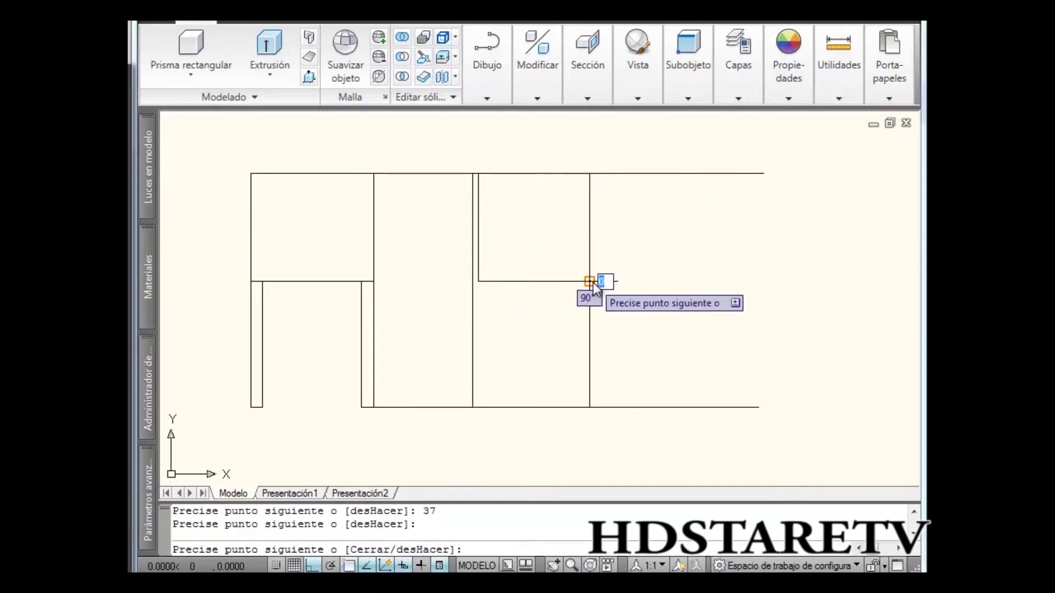
{"action": "key", "text": "Escape"}
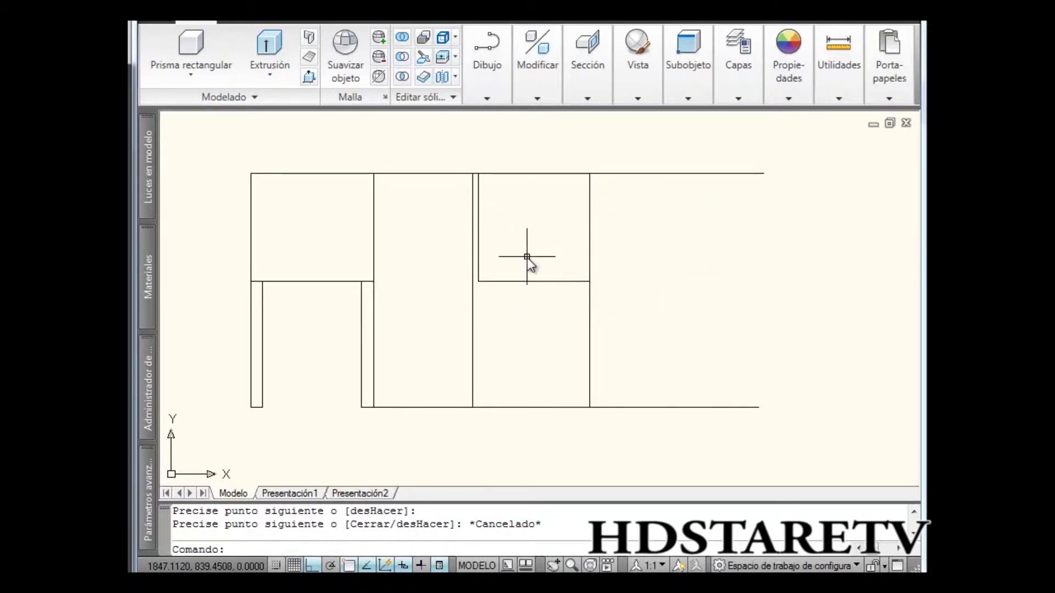
{"action": "type", "text": "l"}
{"action": "key", "text": "Return"}
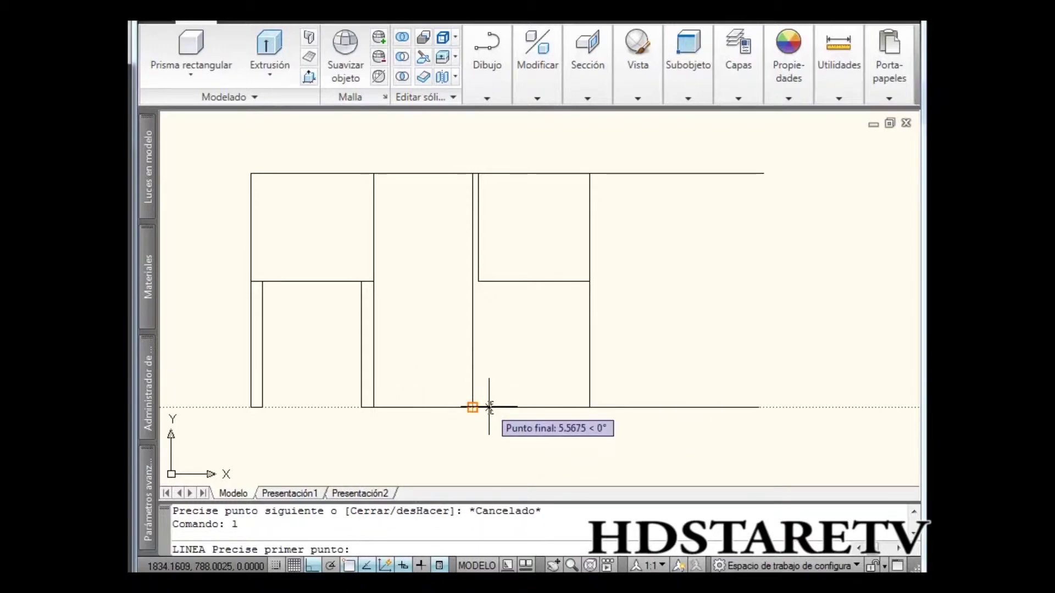
{"action": "type", "text": "3"}
- Draw the two inner leg lines 3 units inside each bottom corner, up to the seat
{"action": "key", "text": "Return"}
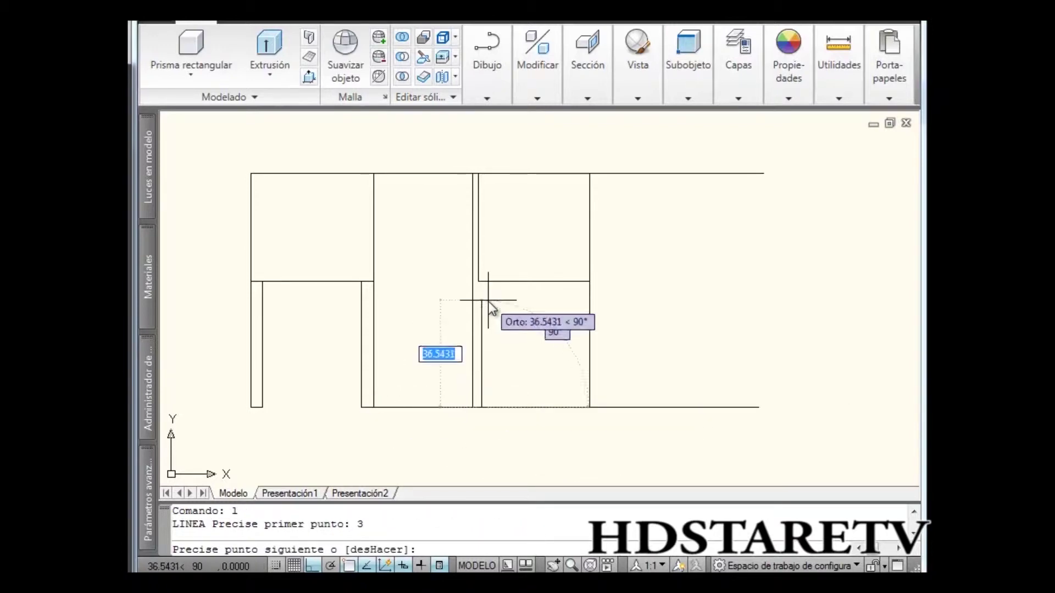
{"action": "scroll", "coordinate": [479, 281], "scroll_direction": "up", "scroll_amount": 2}
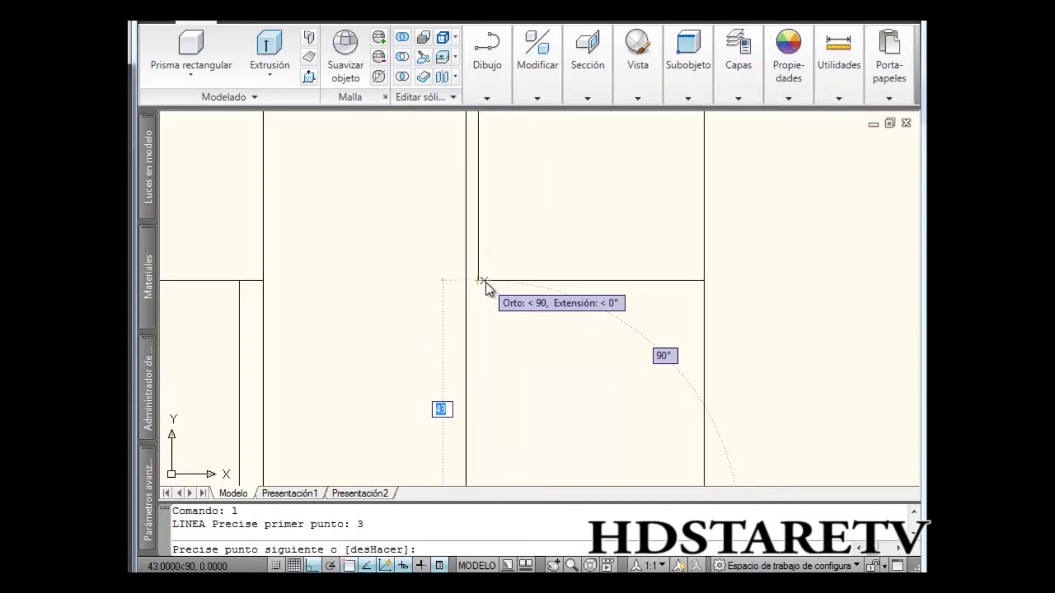
{"action": "key", "text": "Return"}
{"action": "key", "text": "Escape"}
{"action": "scroll", "coordinate": [536, 296], "scroll_direction": "down", "scroll_amount": 3}
{"action": "scroll", "coordinate": [547, 330], "scroll_direction": "down", "scroll_amount": 1}
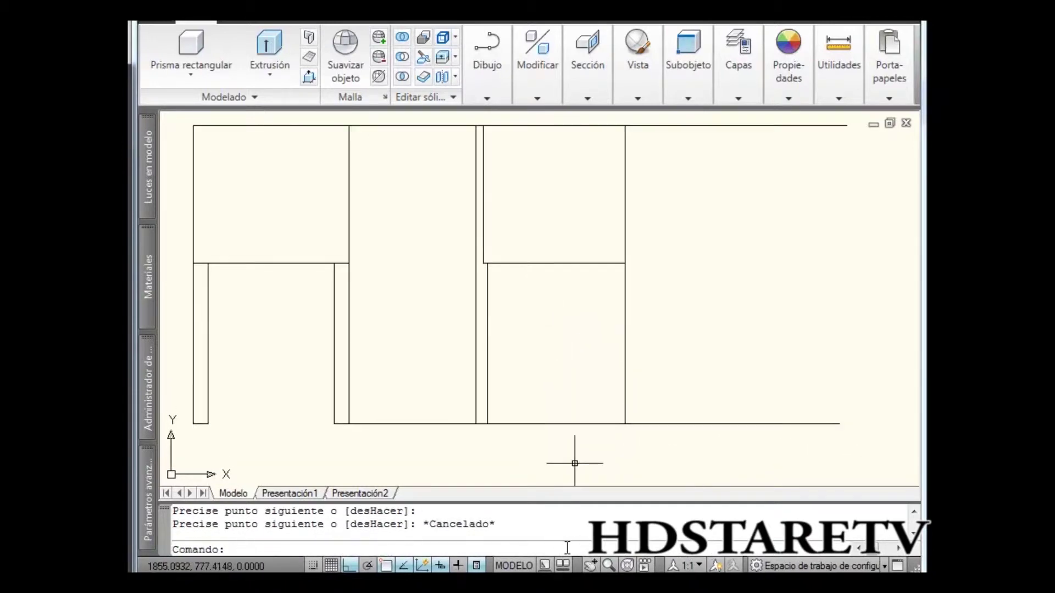
{"action": "type", "text": "l"}
{"action": "key", "text": "Return"}
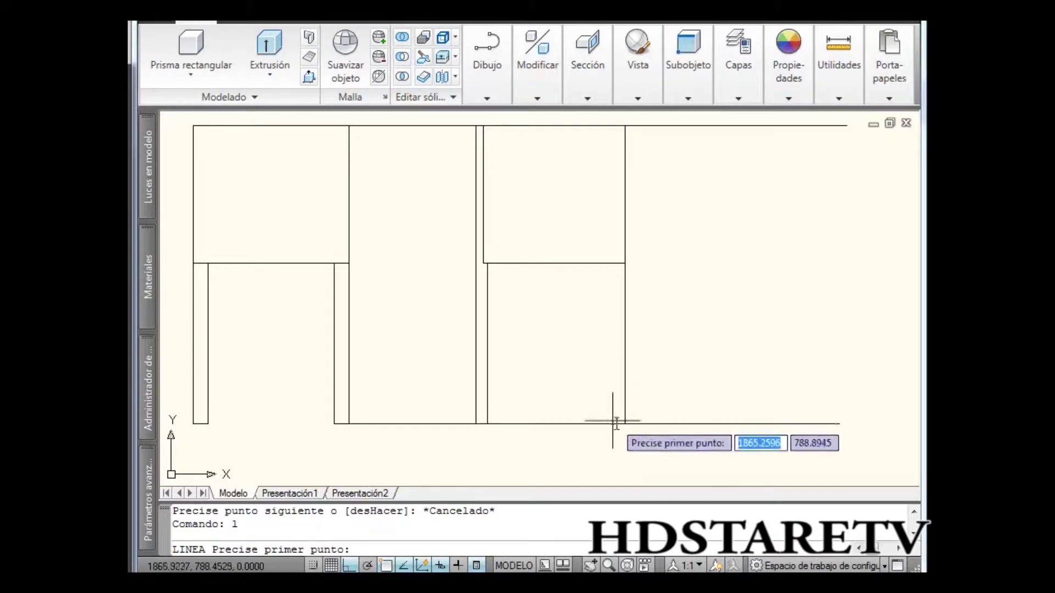
{"action": "key", "text": "Return"}
{"action": "left_click", "coordinate": [613, 263]}
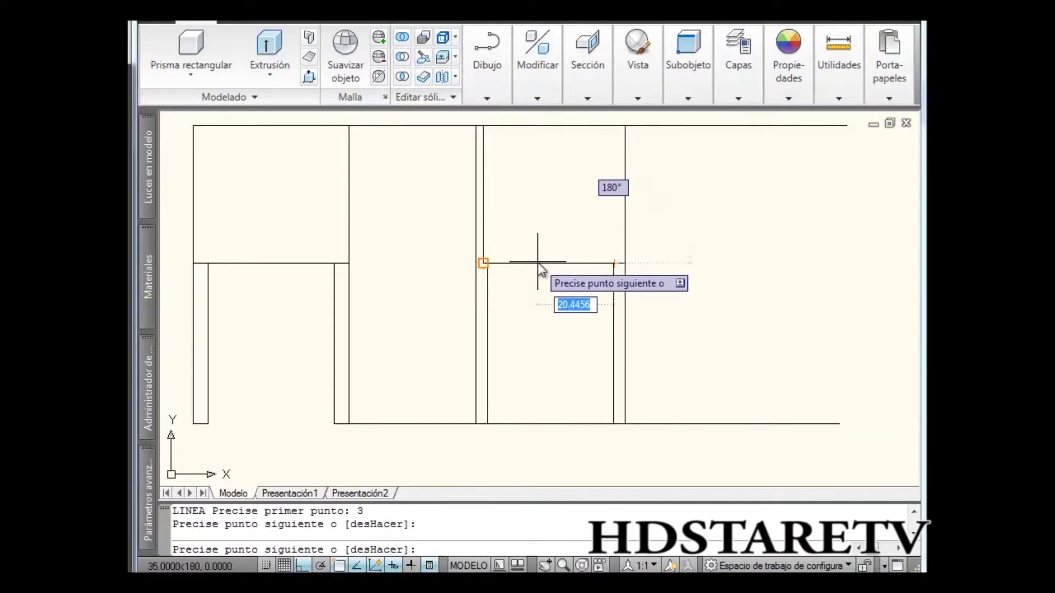
- Erase the old horizontal seat line of the second view
{"action": "left_click", "coordinate": [538, 263]}
{"action": "key", "text": "Escape"}
{"action": "left_click", "coordinate": [532, 274]}
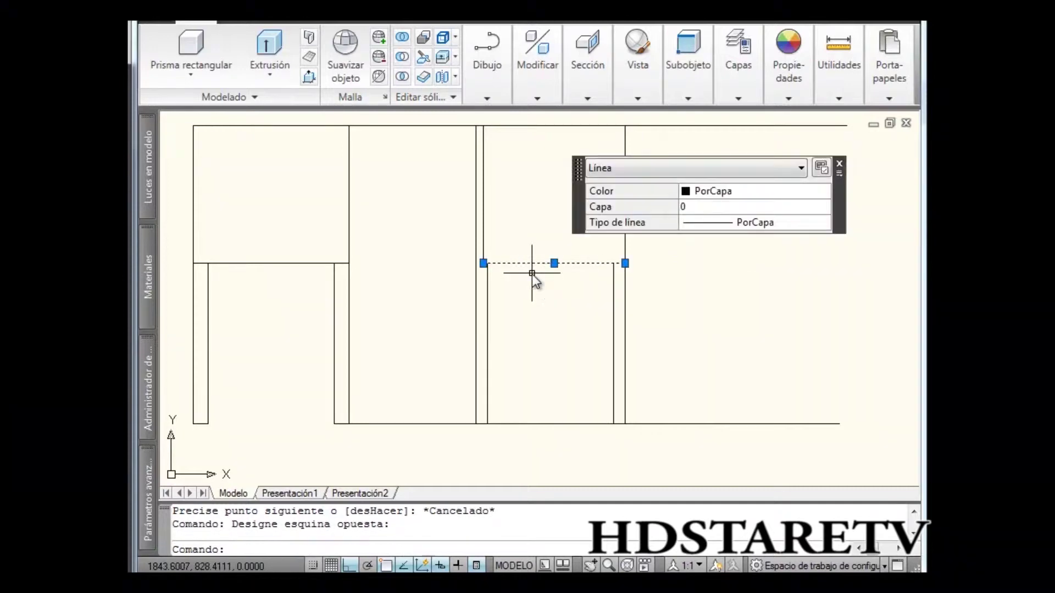
{"action": "key", "text": "Delete"}
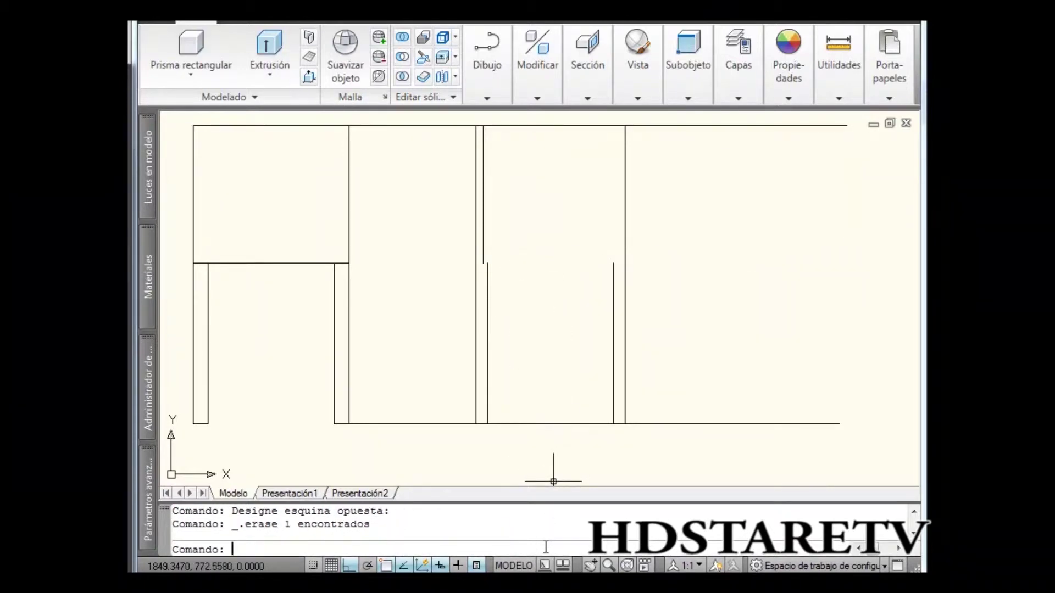
{"action": "type", "text": "l"}
- Draw a new 40-unit horizontal seat line leftward from the top of the inner leg
{"action": "key", "text": "Return"}
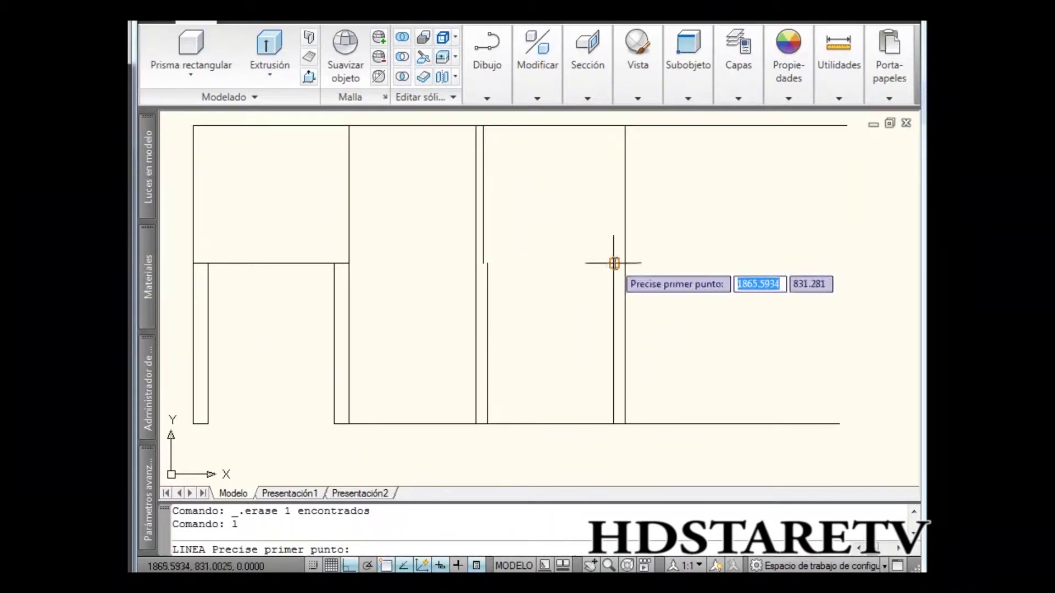
{"action": "left_click", "coordinate": [629, 264]}
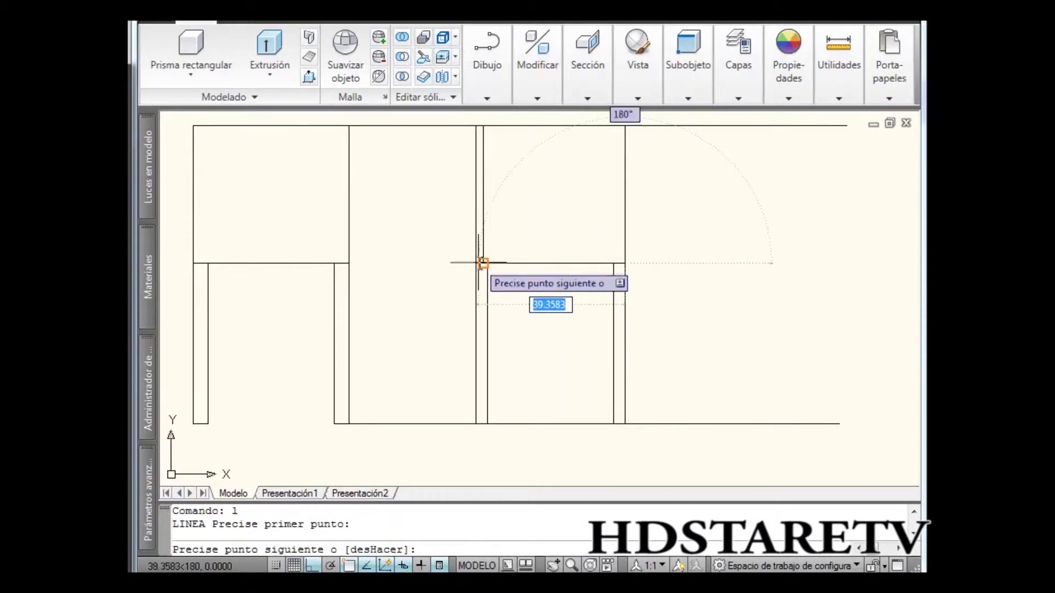
{"action": "key", "text": "Return"}
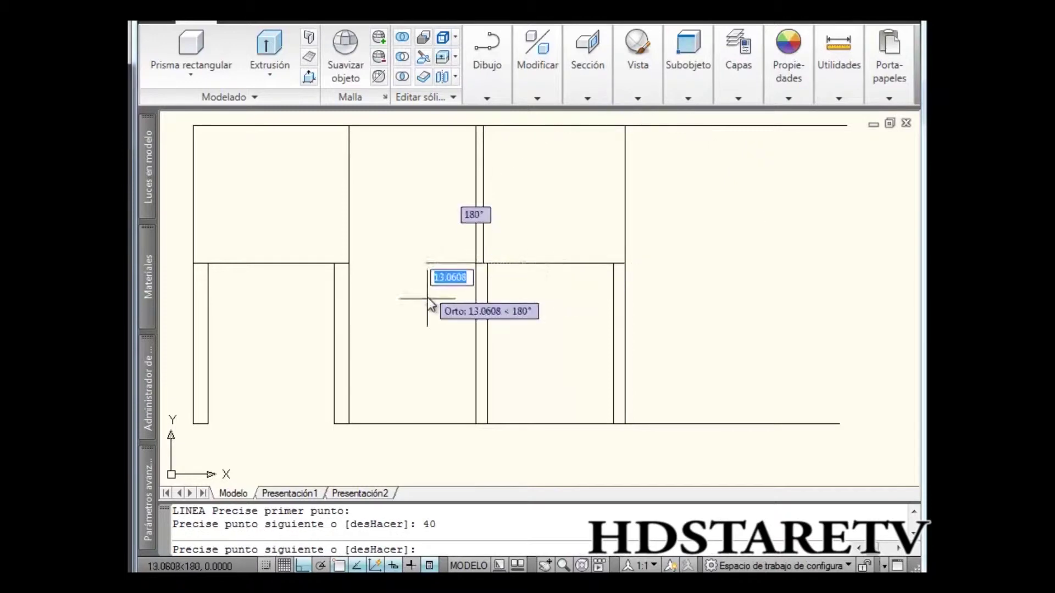
{"action": "key", "text": "Escape"}
{"action": "scroll", "coordinate": [506, 247], "scroll_direction": "up", "scroll_amount": 1}
{"action": "scroll", "coordinate": [510, 247], "scroll_direction": "down", "scroll_amount": 2}
{"action": "scroll", "coordinate": [515, 246], "scroll_direction": "down", "scroll_amount": 2}
{"action": "scroll", "coordinate": [516, 248], "scroll_direction": "up", "scroll_amount": 2}
{"action": "middle_click_drag", "start_coordinate": [526, 266], "coordinate": [499, 252]}
{"action": "scroll", "coordinate": [522, 252], "scroll_direction": "up", "scroll_amount": 2}
{"action": "middle_click_drag", "start_coordinate": [358, 264], "coordinate": [432, 272]}
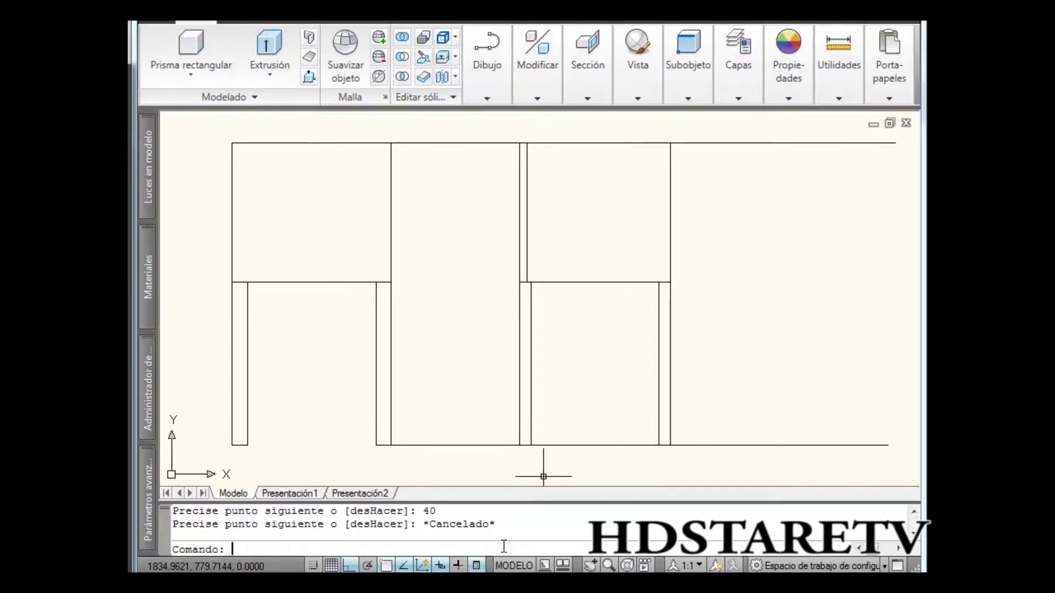
{"action": "type", "text": "l"}
{"action": "key", "text": "Return"}
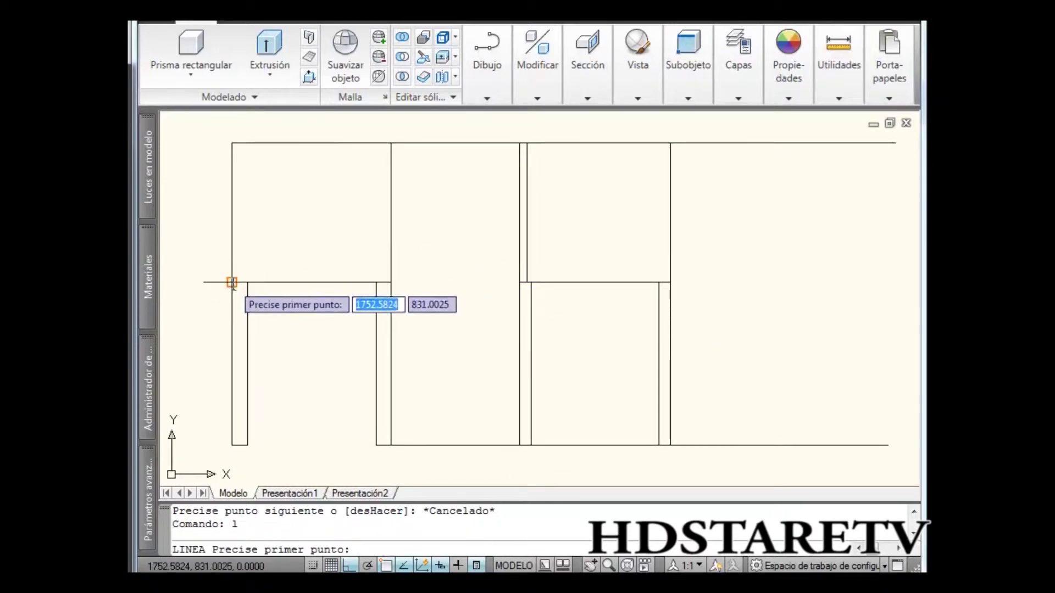
- Abandon two attempts at the line, including one 24 units from the corner, and undo them
{"action": "left_click", "coordinate": [232, 282]}
{"action": "scroll", "coordinate": [234, 283], "scroll_direction": "up", "scroll_amount": 2}
{"action": "scroll", "coordinate": [259, 280], "scroll_direction": "down", "scroll_amount": 2}
{"action": "scroll", "coordinate": [254, 285], "scroll_direction": "up", "scroll_amount": 2}
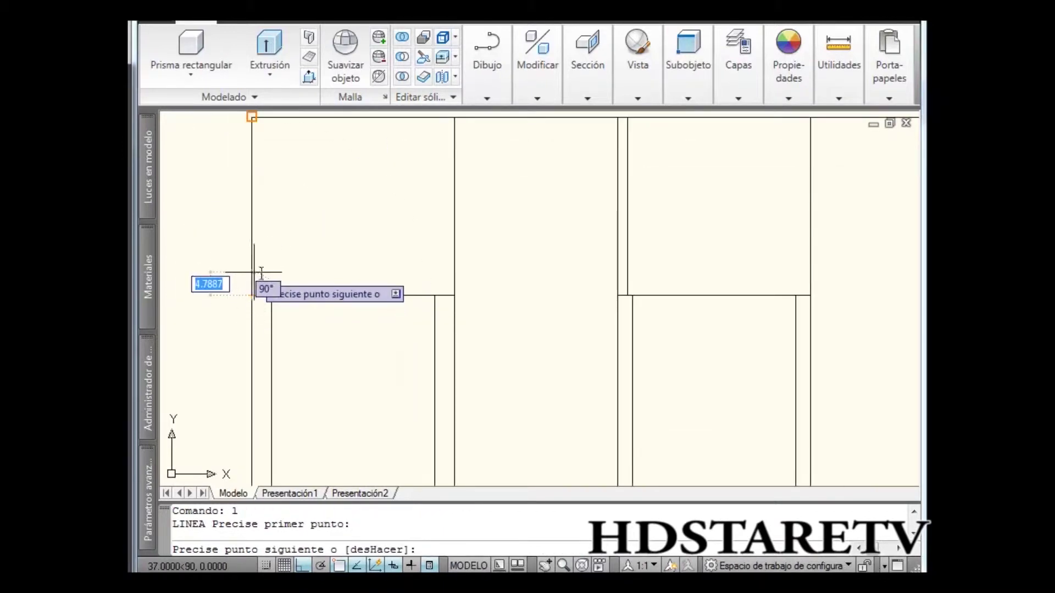
{"action": "key", "text": "Escape"}
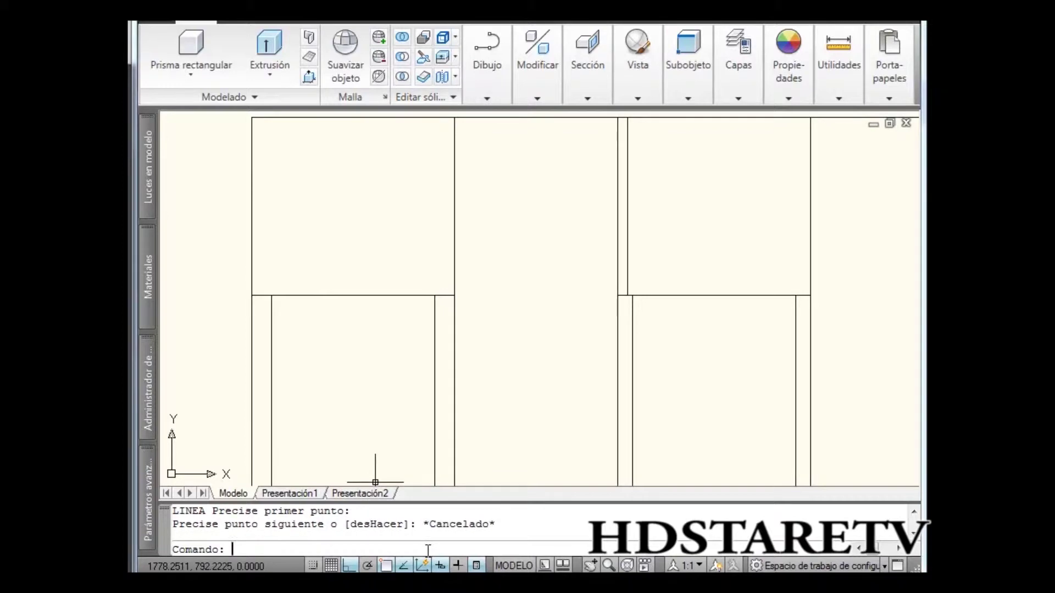
{"action": "key", "text": "Return"}
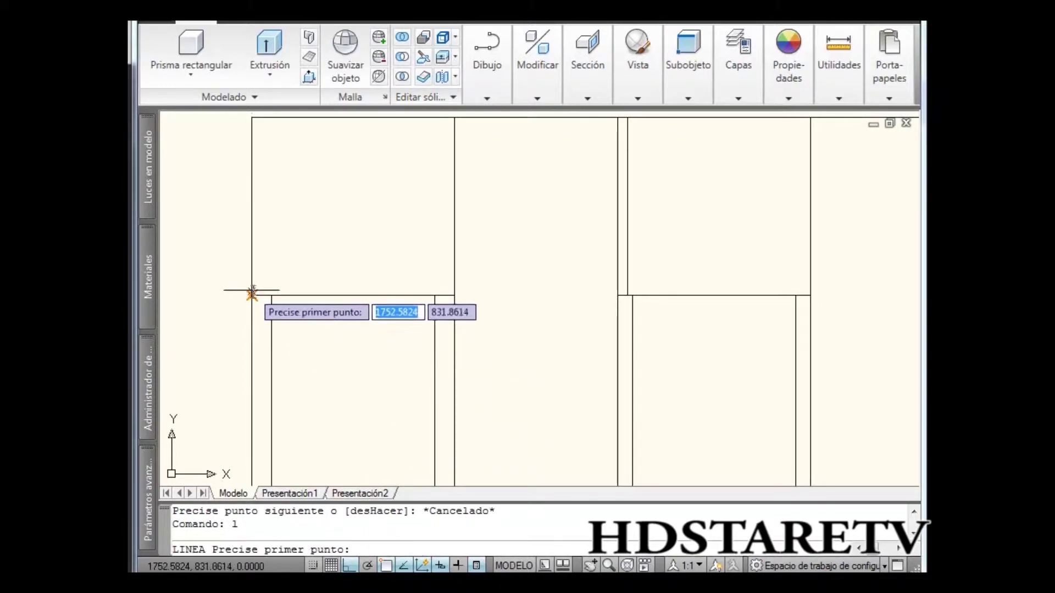
{"action": "type", "text": "24"}
{"action": "key", "text": "Return"}
{"action": "scroll", "coordinate": [252, 281], "scroll_direction": "up", "scroll_amount": 2}
{"action": "scroll", "coordinate": [326, 311], "scroll_direction": "down", "scroll_amount": 2}
{"action": "key", "text": "Escape"}
{"action": "key", "text": "ctrl+z"}
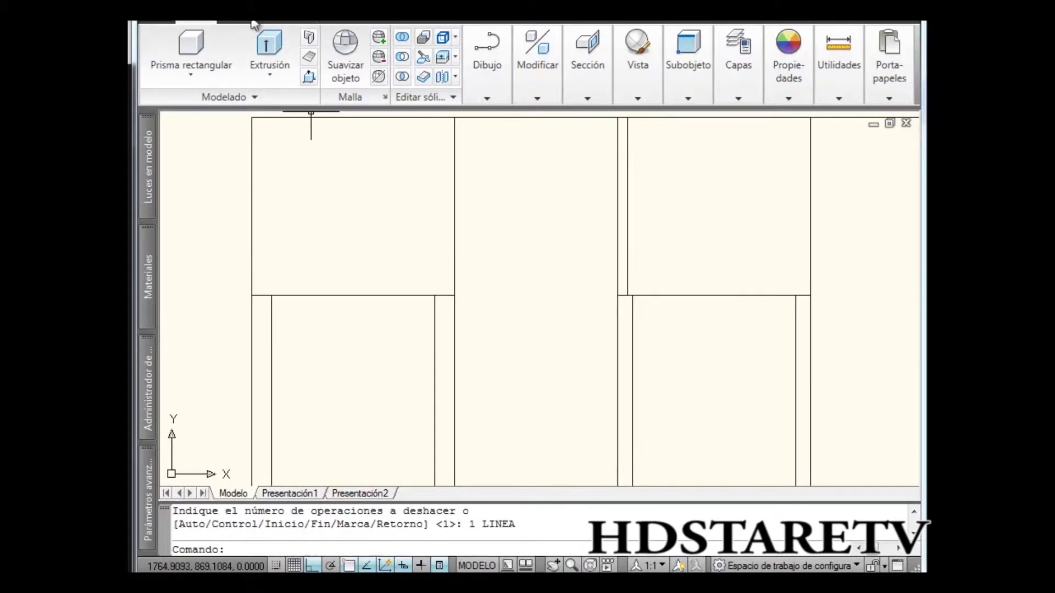
- Draw the horizontal line from 2 units off the corner to the right frame's outer corner
{"action": "type", "text": "l"}
{"action": "key", "text": "Return"}
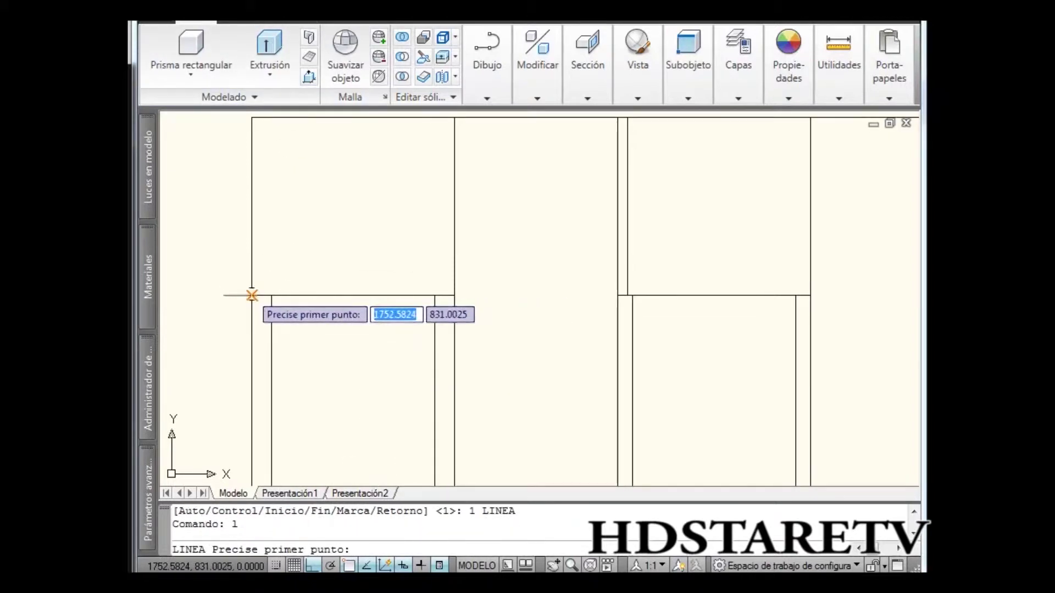
{"action": "type", "text": "2"}
{"action": "key", "text": "Return"}
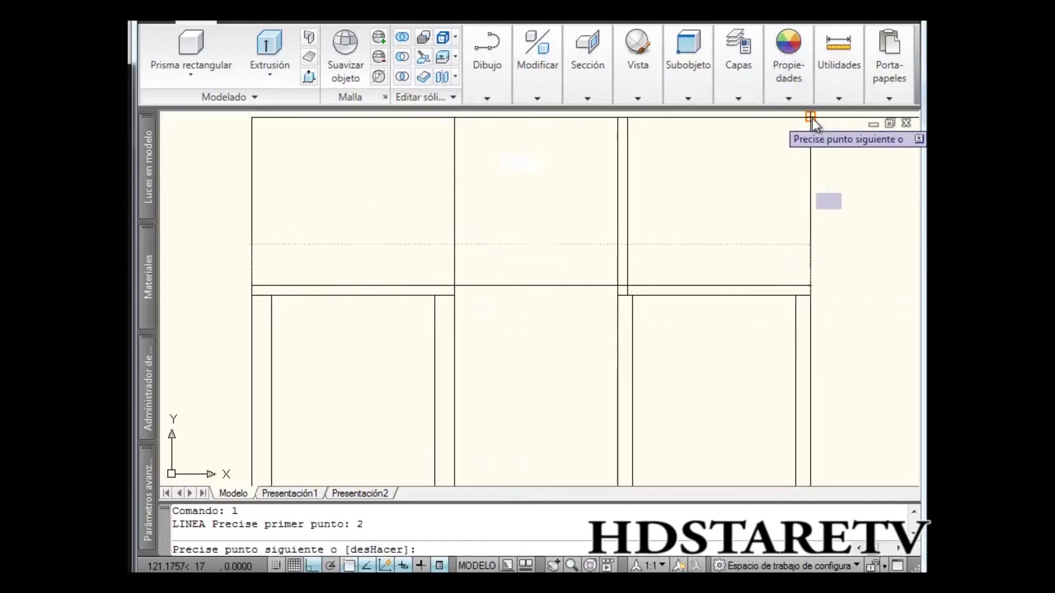
{"action": "left_click", "coordinate": [810, 286]}
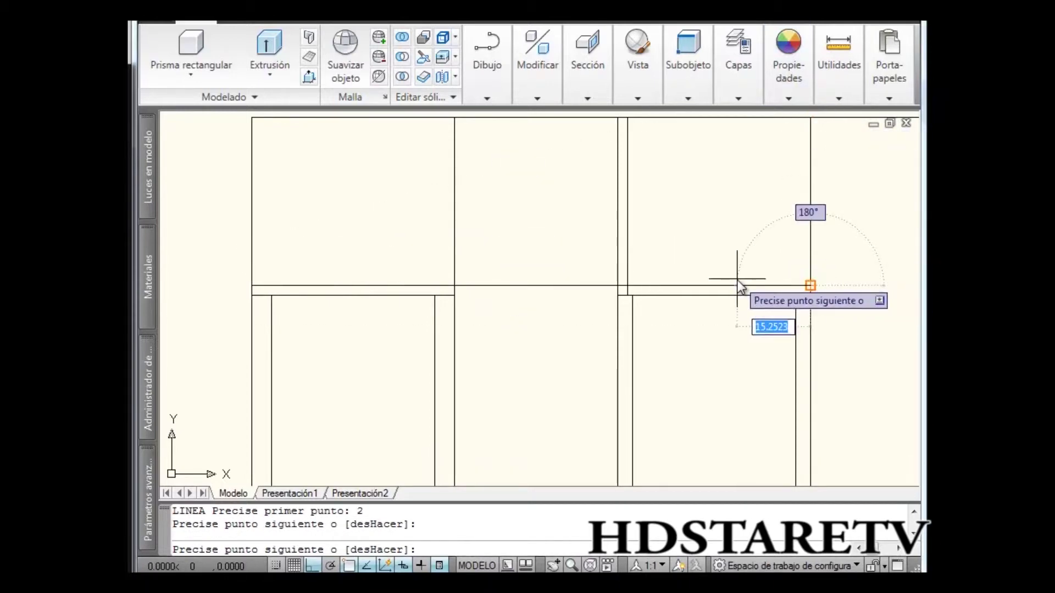
- Trim the seat line between the frames and the leftover vertical piece, using three cutting edges
{"action": "key", "text": "Escape"}
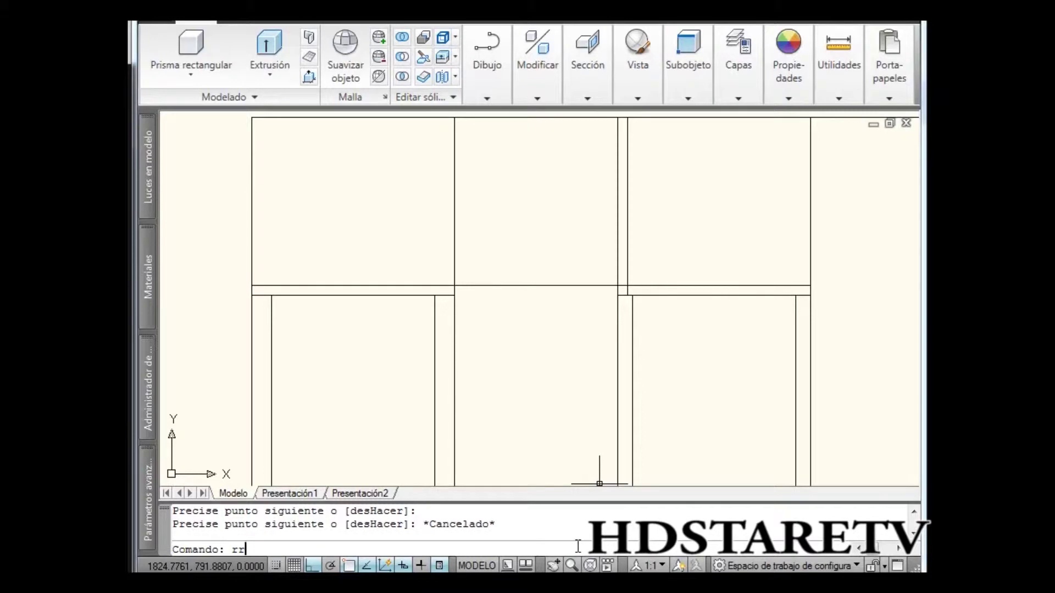
{"action": "key", "text": "Return"}
{"action": "left_click", "coordinate": [601, 286]}
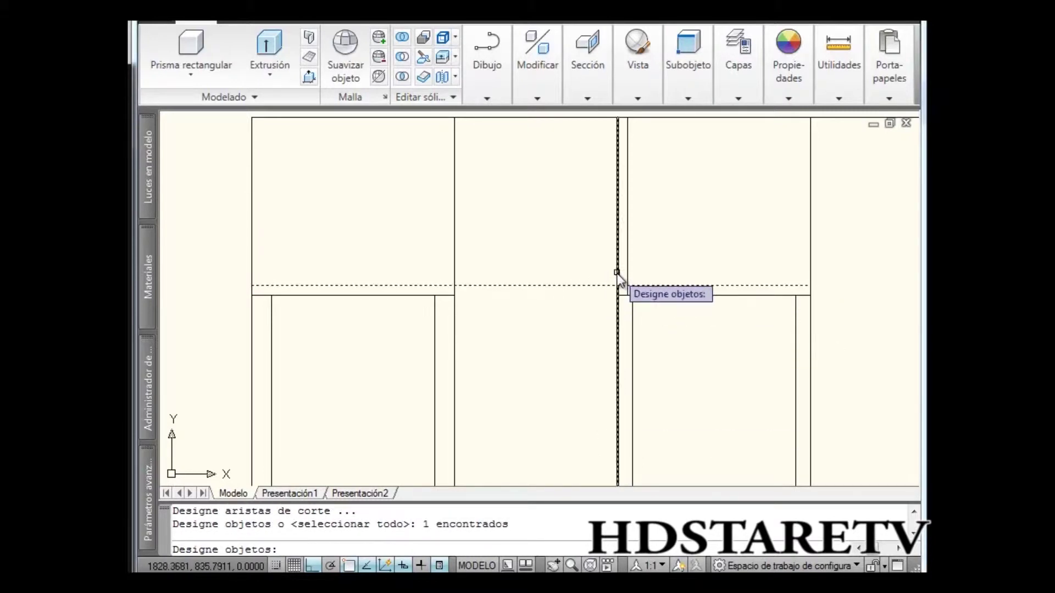
{"action": "left_click", "coordinate": [617, 272]}
{"action": "left_click", "coordinate": [454, 267]}
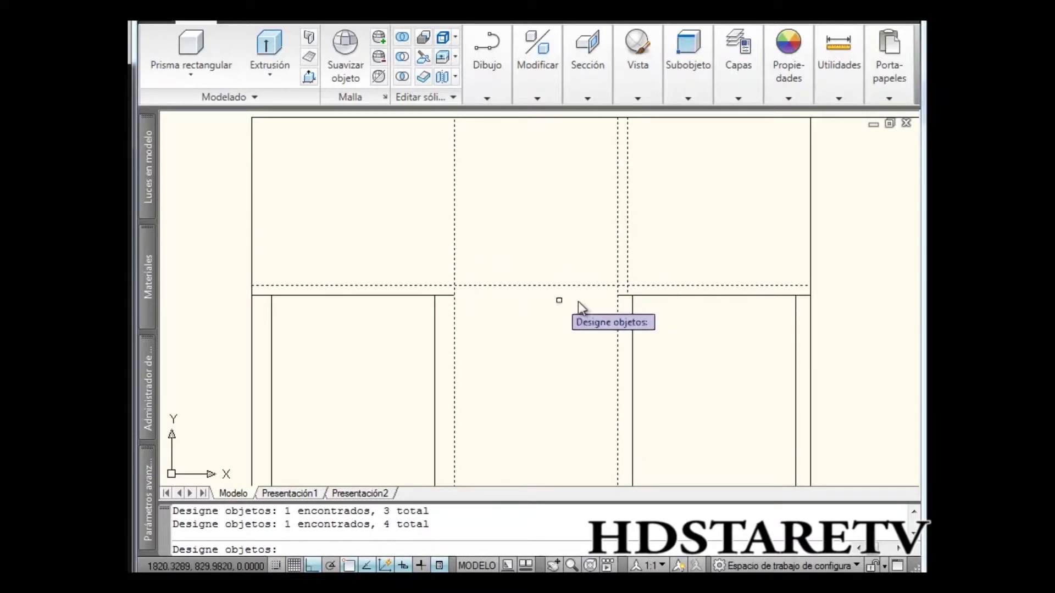
{"action": "key", "text": "Return"}
{"action": "left_click", "coordinate": [576, 286]}
{"action": "left_click", "coordinate": [628, 292]}
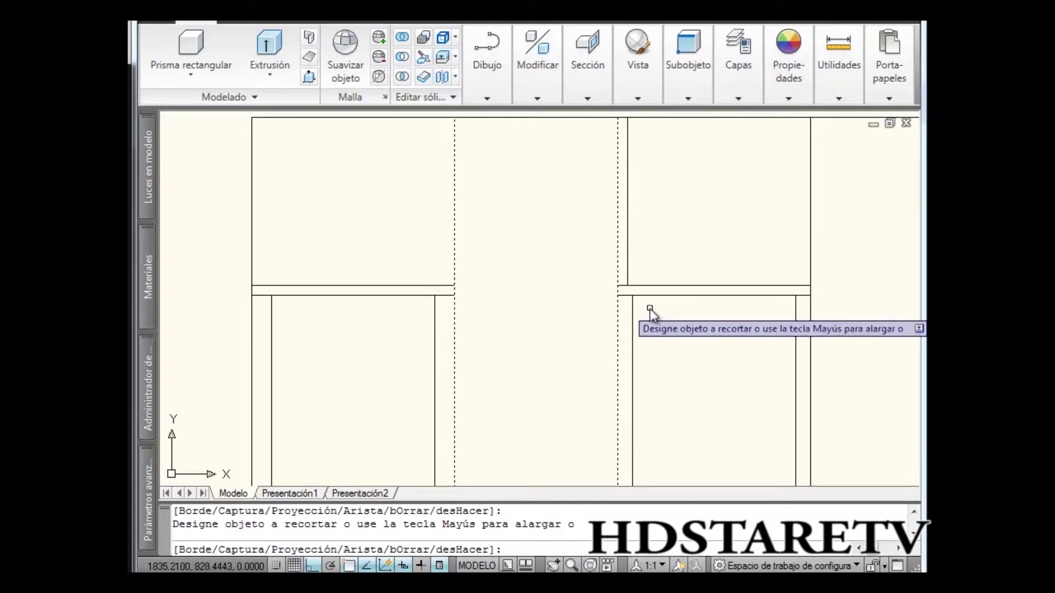
{"action": "key", "text": "Escape"}
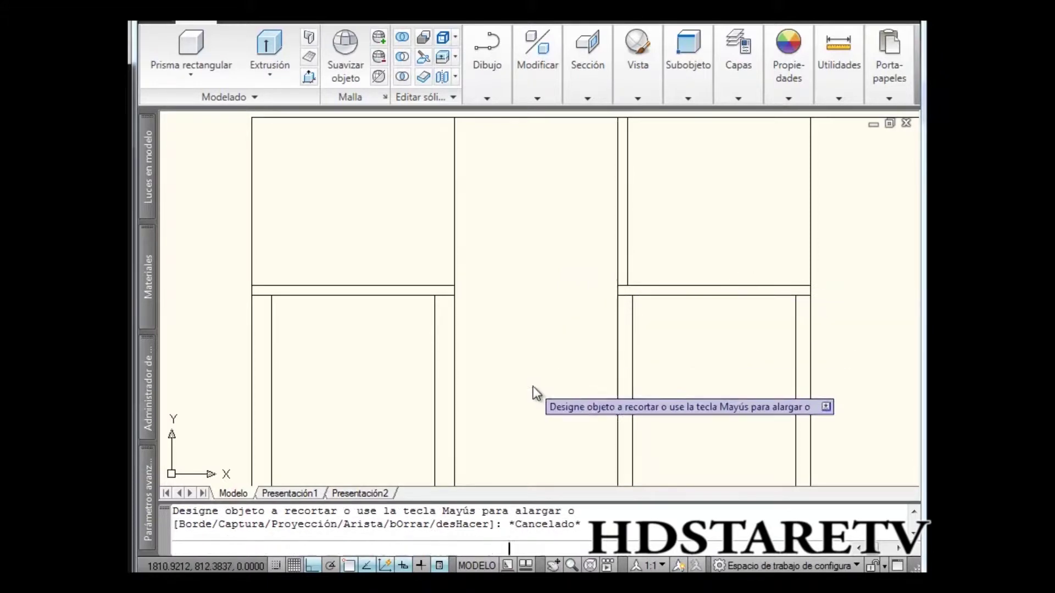
- Check the drawing's bottom line by selecting and deselecting it
{"action": "scroll", "coordinate": [538, 308], "scroll_direction": "down", "scroll_amount": 3}
{"action": "scroll", "coordinate": [541, 334], "scroll_direction": "down", "scroll_amount": 1}
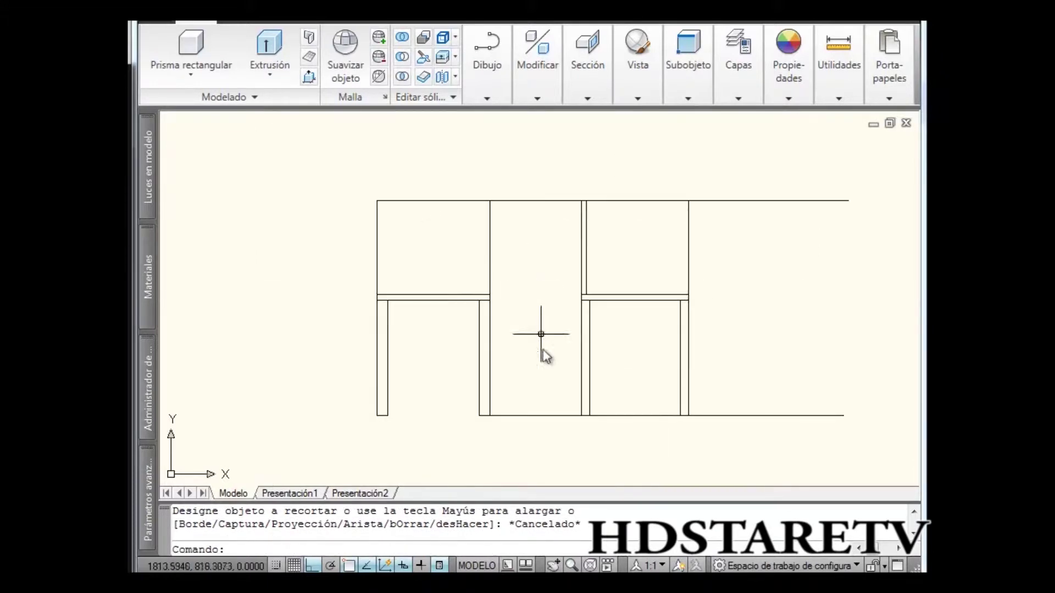
{"action": "left_click", "coordinate": [609, 413]}
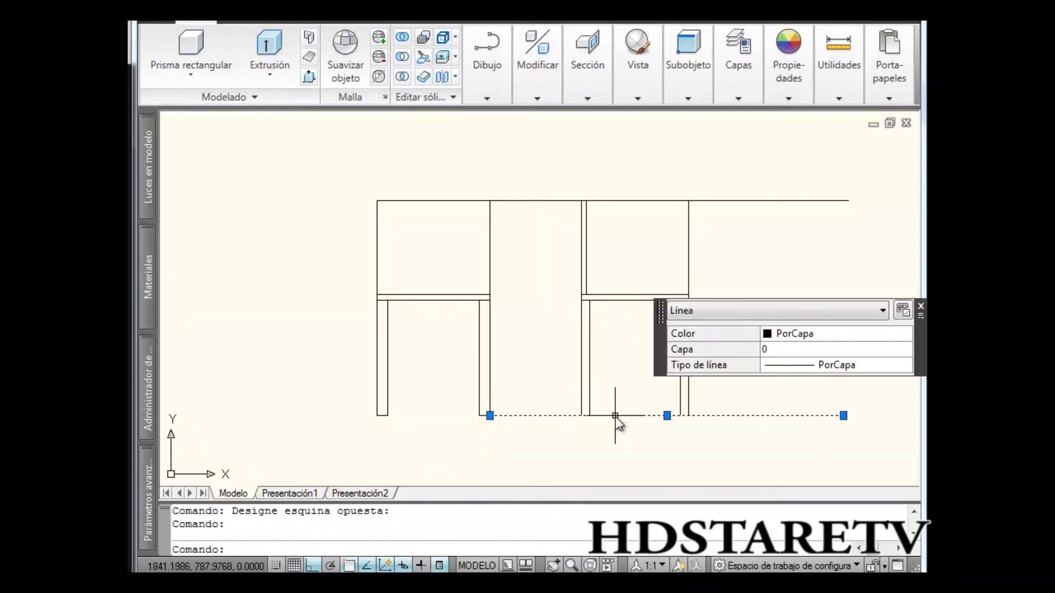
{"action": "key", "text": "Escape"}
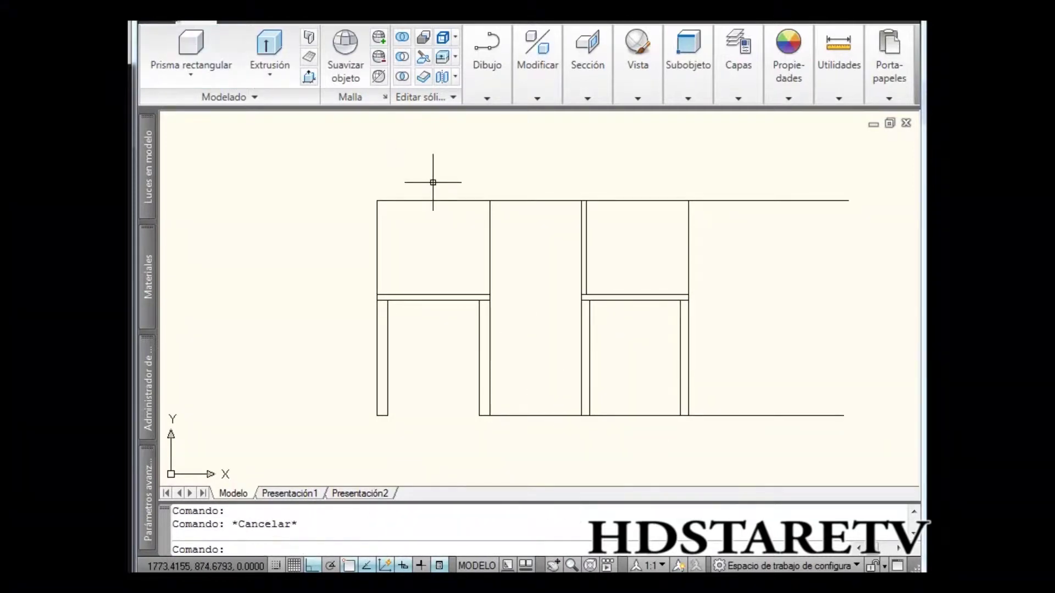
{"action": "left_click", "coordinate": [166, 23]}
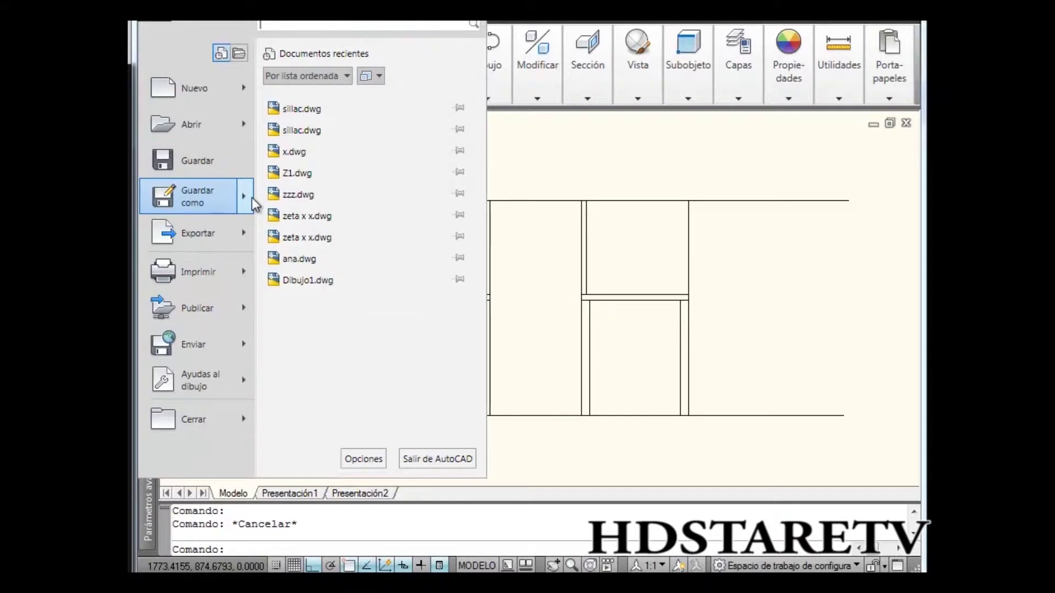
- Save the drawing as Dibujo1.dwg in Escritorio, then bring SketchUp to the front
{"action": "key", "text": "Escape"}
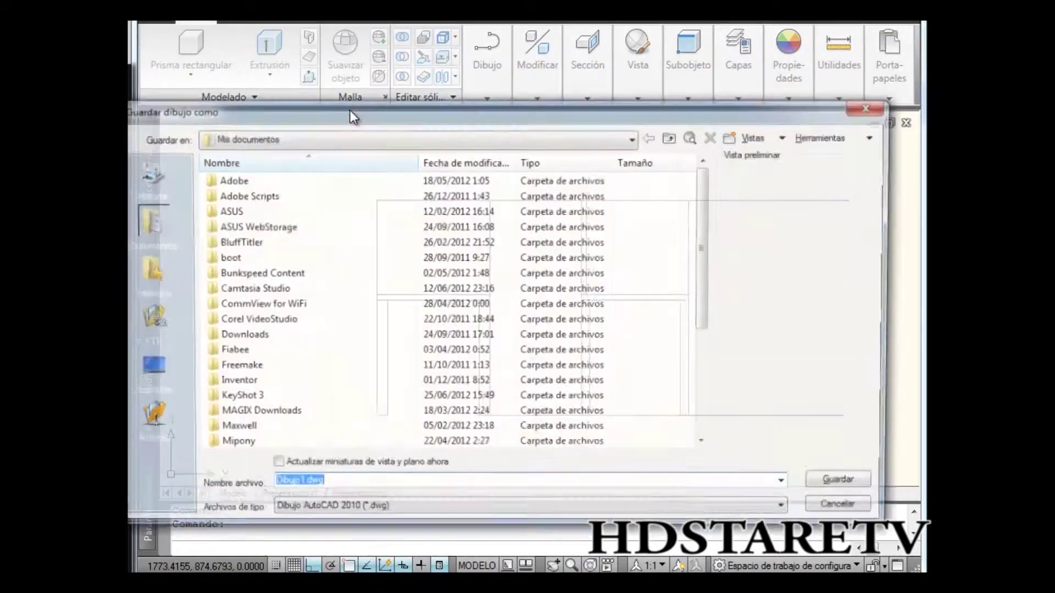
{"action": "left_click", "coordinate": [171, 354]}
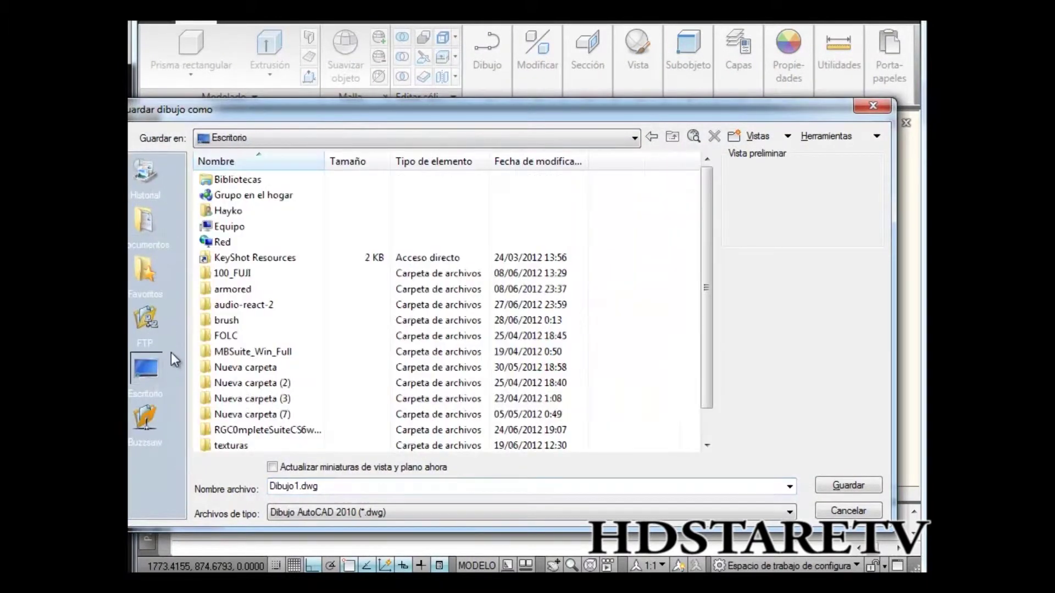
{"action": "left_click", "coordinate": [848, 487]}
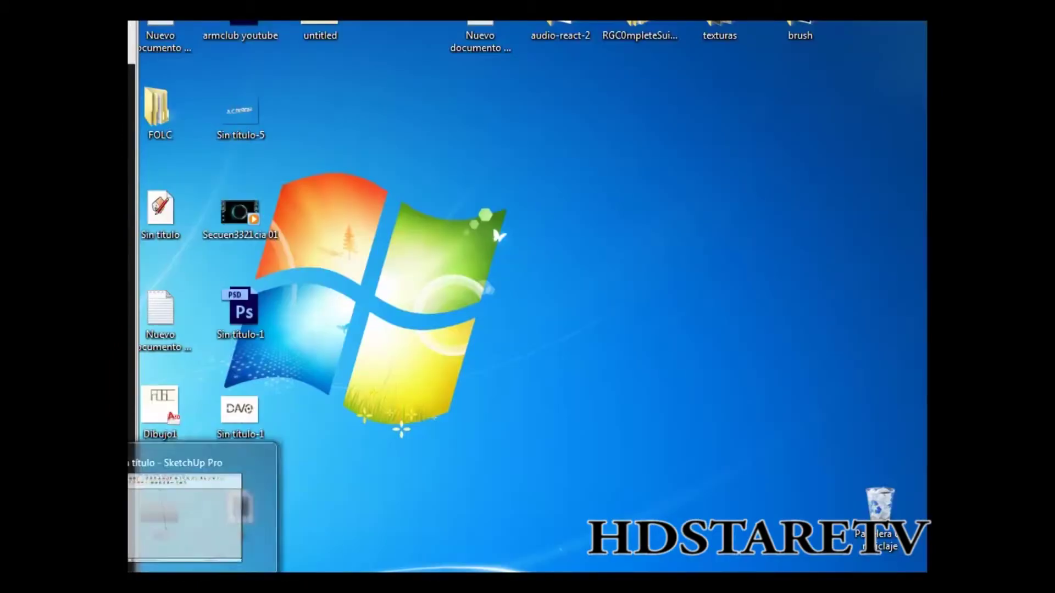
{"action": "left_click", "coordinate": [184, 516]}
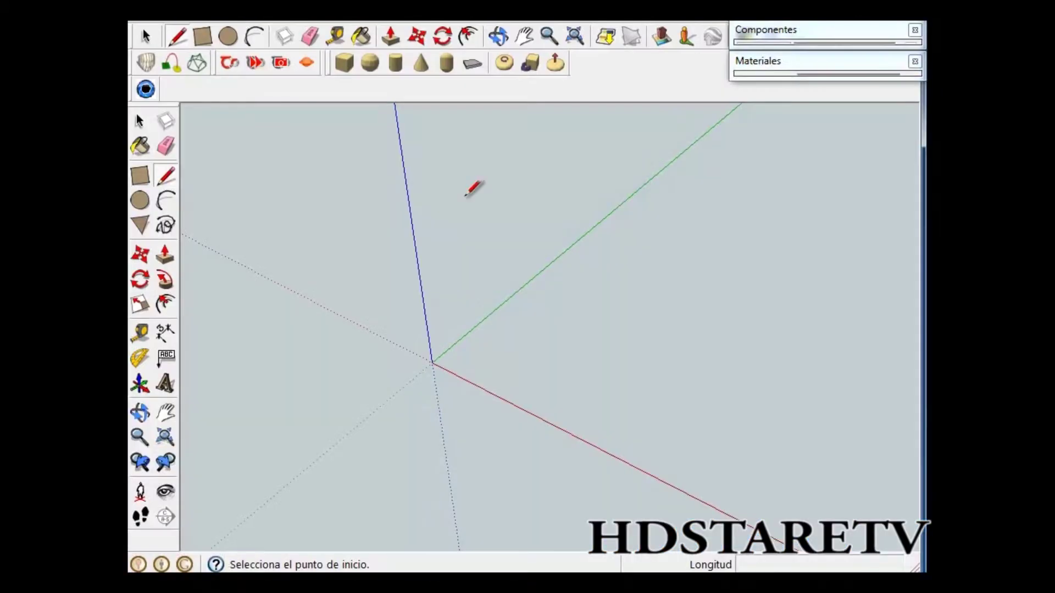
- Import Dibujo1 from Escritorio, filtering the file type to Archivos de AutoCAD
{"action": "left_click", "coordinate": [159, 19]}
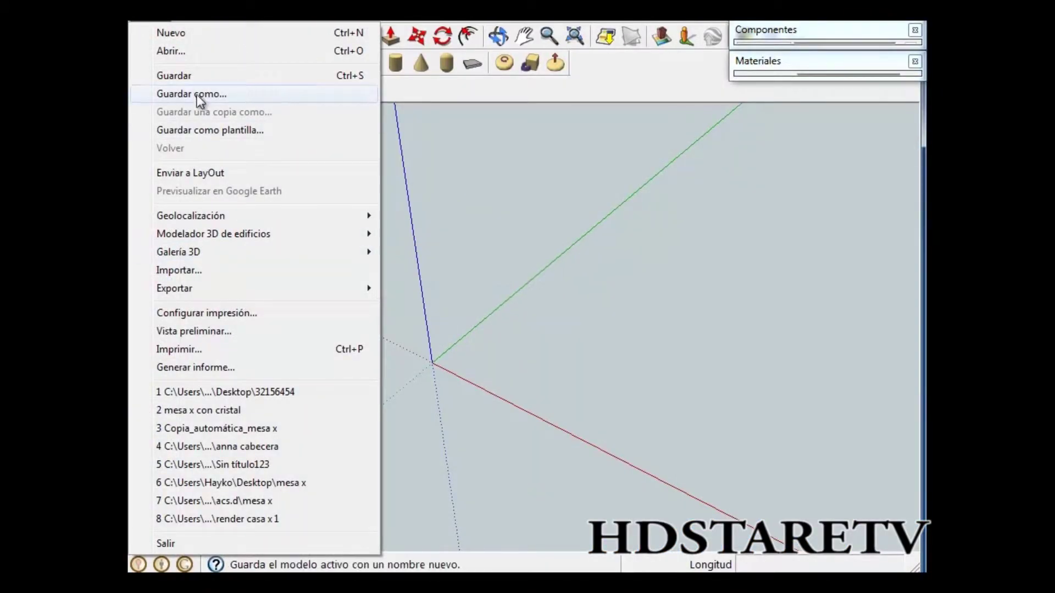
{"action": "mouse_move", "coordinate": [198, 287]}
{"action": "left_click", "coordinate": [199, 271]}
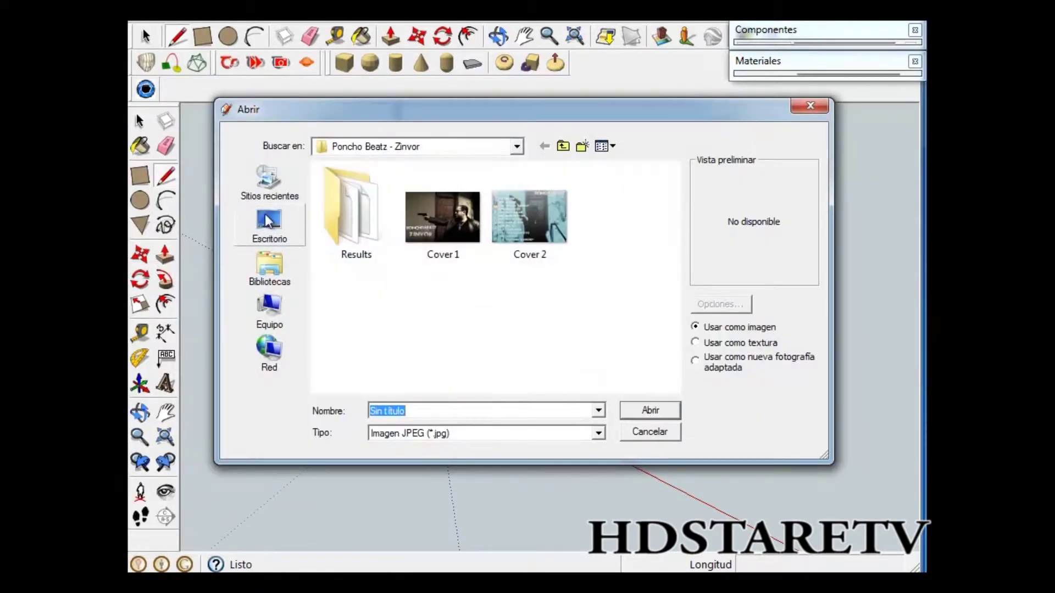
{"action": "left_click", "coordinate": [267, 221]}
{"action": "left_click_drag", "start_coordinate": [674, 209], "coordinate": [690, 379]}
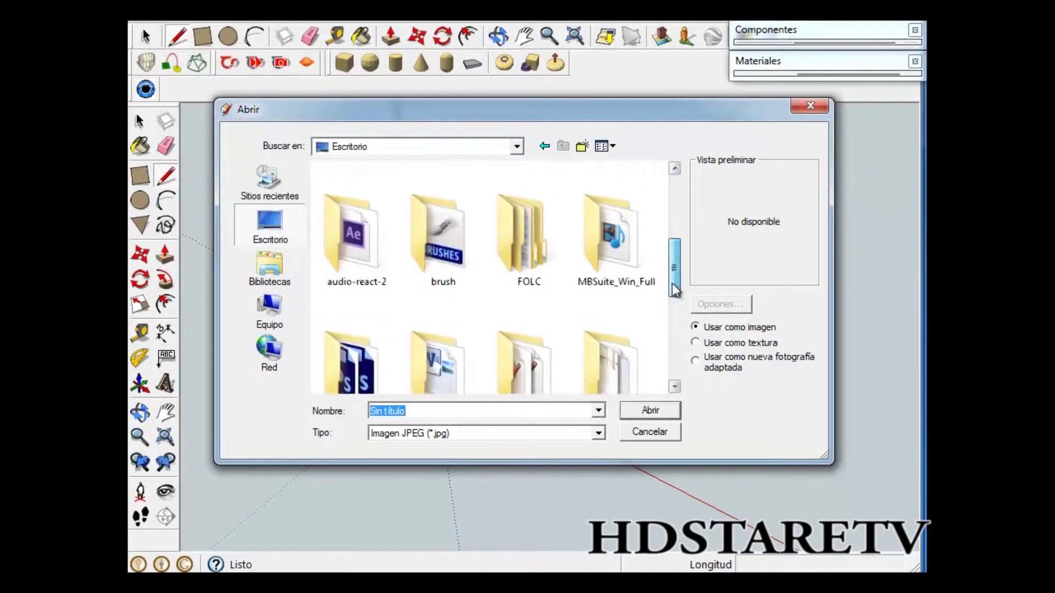
{"action": "left_click", "coordinate": [461, 350]}
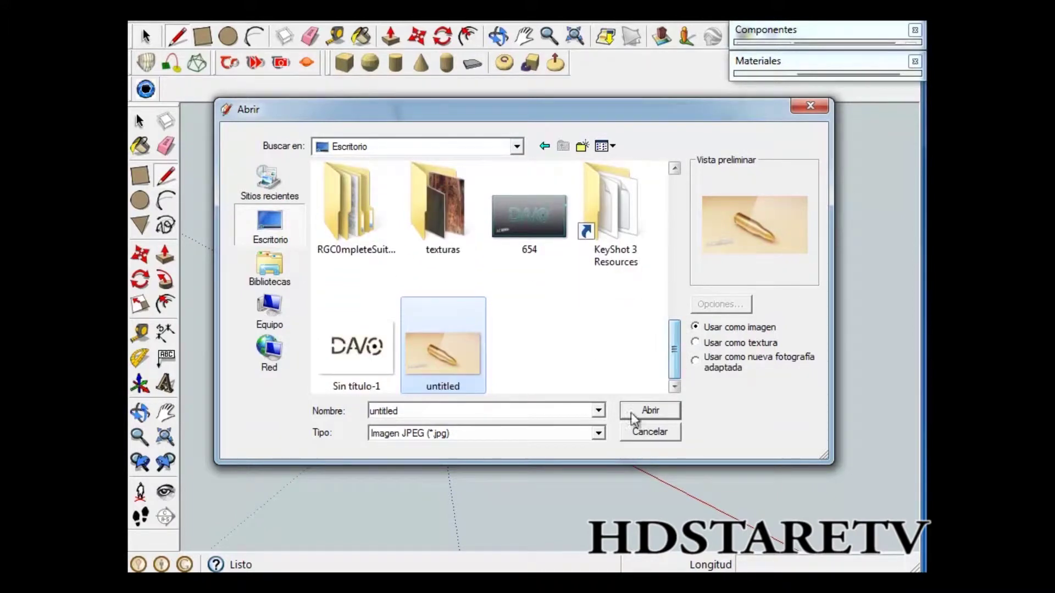
{"action": "left_click", "coordinate": [598, 433]}
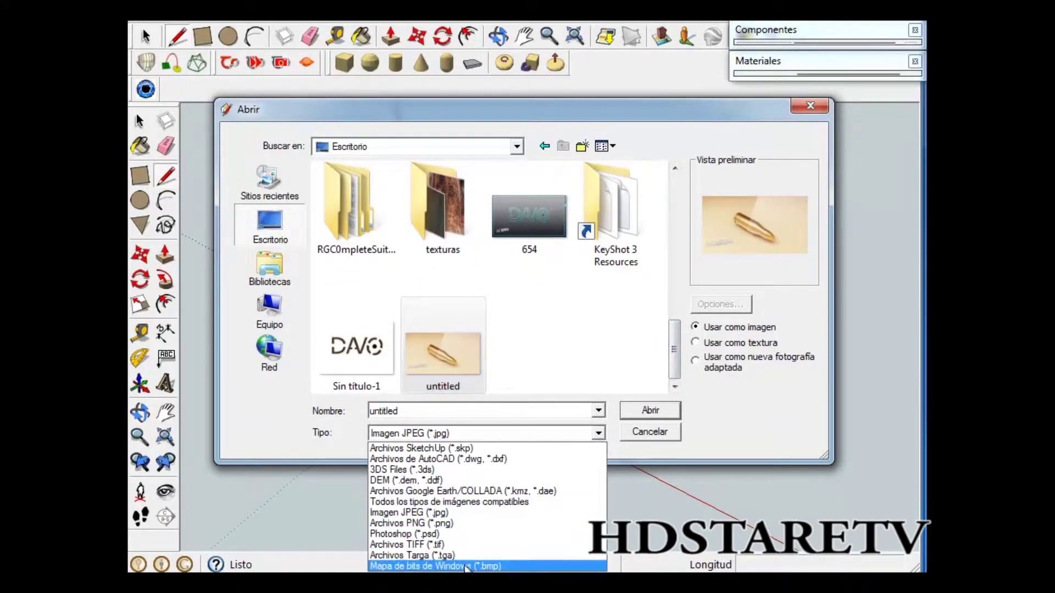
{"action": "left_click", "coordinate": [473, 460]}
{"action": "left_click", "coordinate": [549, 329]}
{"action": "left_click", "coordinate": [659, 412]}
- Dismiss the import summary and erase the top outline edge with the Eraser
{"action": "left_click", "coordinate": [602, 378]}
{"action": "mouse_move", "coordinate": [497, 370]}
{"action": "middle_mouse_down"}
{"action": "mouse_move", "coordinate": [537, 299]}
{"action": "mouse_move", "coordinate": [596, 286]}
{"action": "middle_mouse_up"}
{"action": "scroll", "coordinate": [632, 292], "scroll_direction": "up", "scroll_amount": 3}
{"action": "mouse_move", "coordinate": [657, 298]}
{"action": "middle_mouse_down"}
{"action": "mouse_move", "coordinate": [662, 333]}
{"action": "mouse_move", "coordinate": [581, 335]}
{"action": "mouse_move", "coordinate": [742, 266]}
{"action": "middle_mouse_up"}
{"action": "scroll", "coordinate": [547, 353], "scroll_direction": "down", "scroll_amount": 3}
{"action": "scroll", "coordinate": [619, 346], "scroll_direction": "up", "scroll_amount": 3}
{"action": "scroll", "coordinate": [566, 273], "scroll_direction": "up", "scroll_amount": 2}
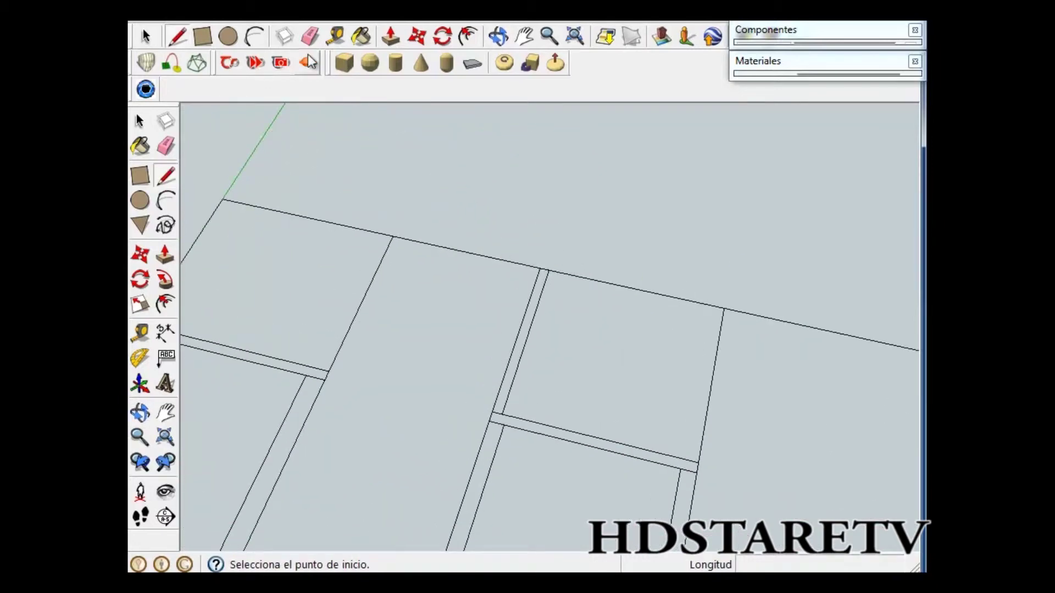
{"action": "key", "text": "e"}
{"action": "left_click", "coordinate": [493, 260]}
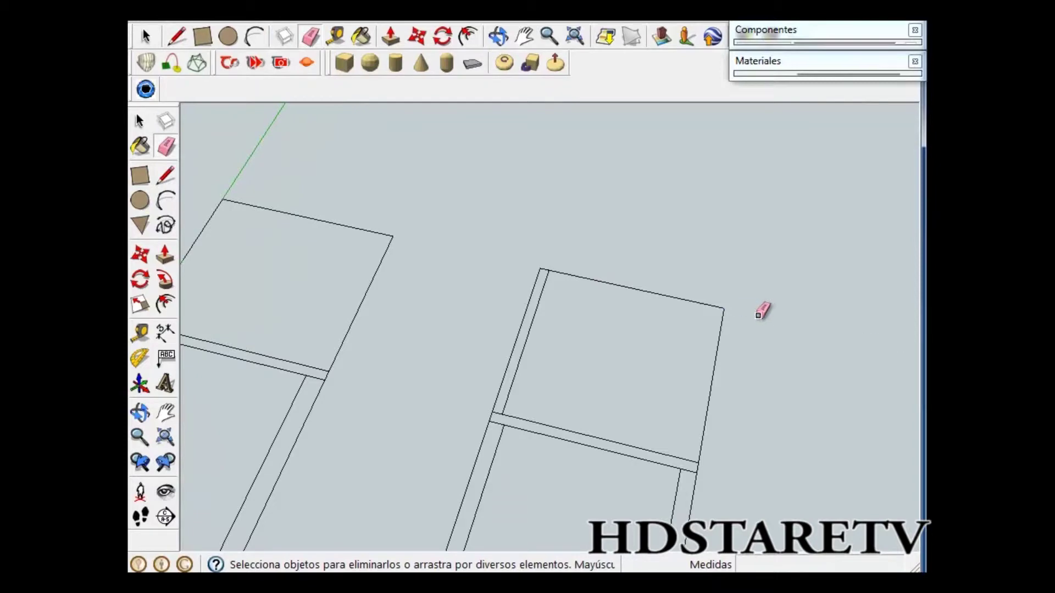
- From a low side view, erase the stray edge near the centre intersection
{"action": "mouse_move", "coordinate": [717, 306]}
{"action": "middle_mouse_down"}
{"action": "mouse_move", "coordinate": [593, 341]}
{"action": "mouse_move", "coordinate": [586, 354]}
{"action": "mouse_move", "coordinate": [635, 480]}
{"action": "mouse_move", "coordinate": [607, 338]}
{"action": "mouse_move", "coordinate": [436, 287]}
{"action": "mouse_move", "coordinate": [561, 184]}
{"action": "mouse_move", "coordinate": [594, 337]}
{"action": "mouse_move", "coordinate": [564, 300]}
{"action": "middle_mouse_up"}
{"action": "scroll", "coordinate": [502, 358], "scroll_direction": "up", "scroll_amount": 2}
{"action": "scroll", "coordinate": [438, 297], "scroll_direction": "up", "scroll_amount": 2}
{"action": "key", "text": "p"}
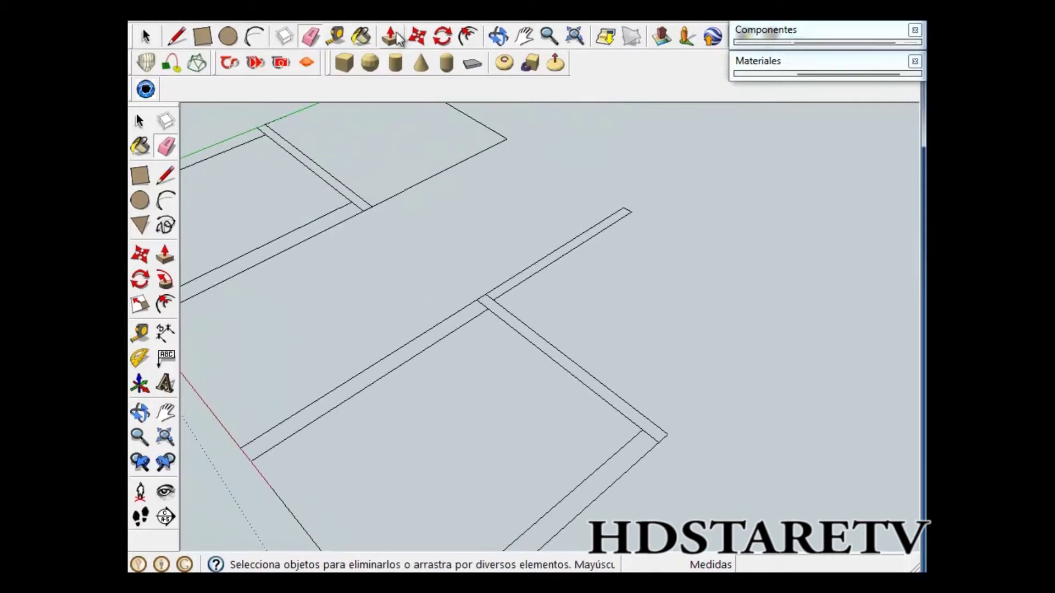
{"action": "key", "text": "space"}
{"action": "scroll", "coordinate": [478, 294], "scroll_direction": "up", "scroll_amount": 1}
{"action": "left_click", "coordinate": [312, 38]}
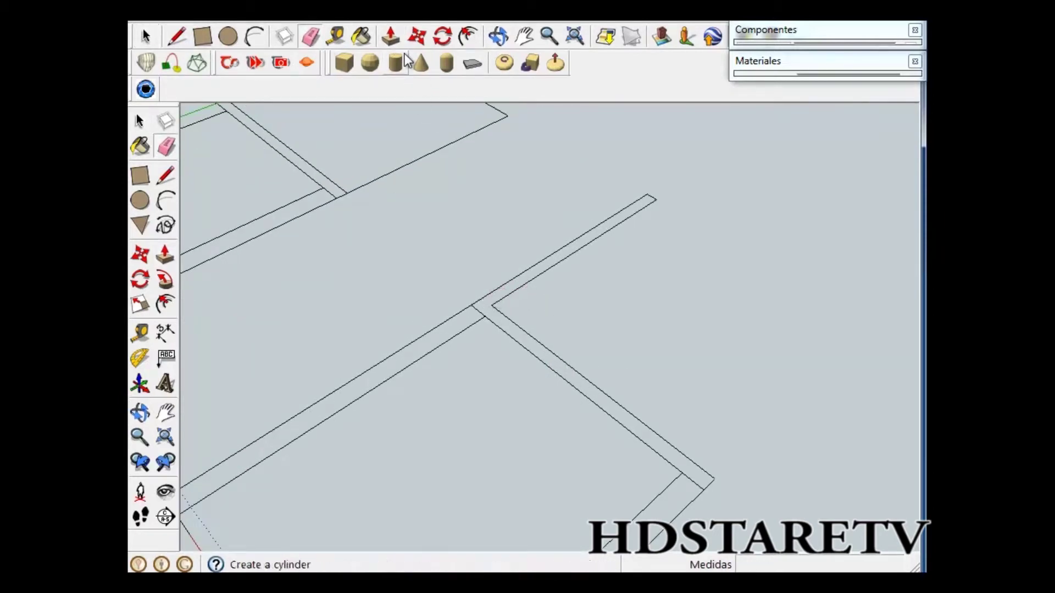
- Push/Pull the L-shaped chair profile up 40 mm
{"action": "left_click", "coordinate": [177, 37]}
{"action": "left_click", "coordinate": [647, 194]}
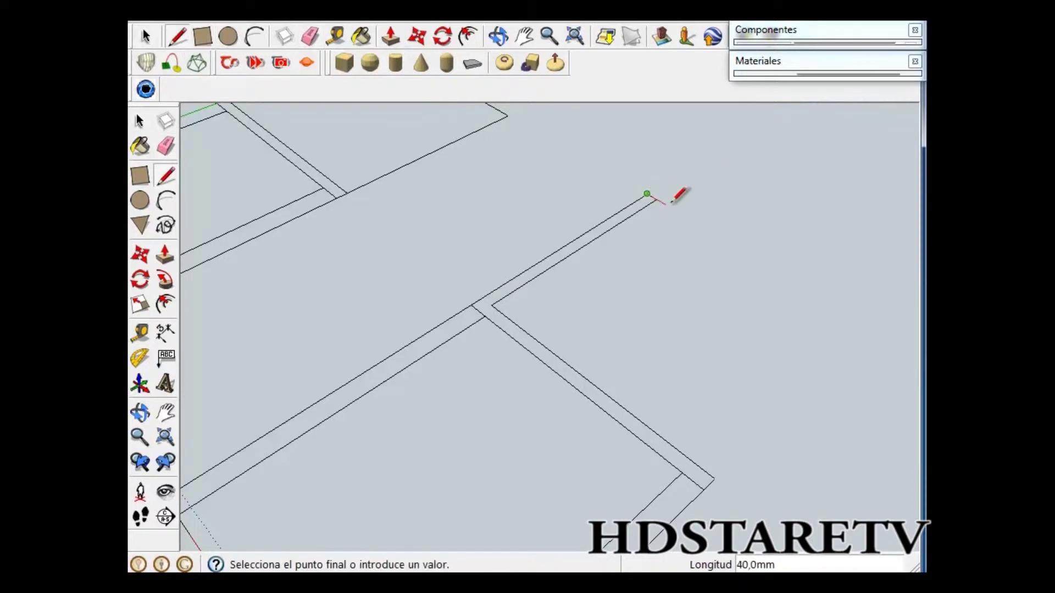
{"action": "left_click", "coordinate": [391, 36]}
{"action": "left_click_drag", "start_coordinate": [542, 361], "coordinate": [527, 247]}
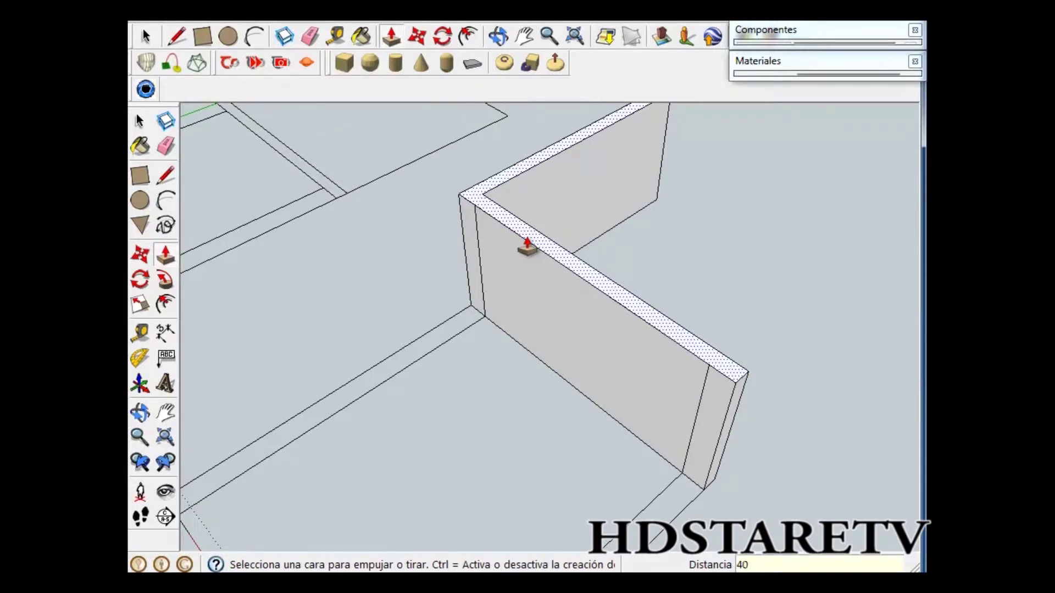
{"action": "double_click", "coordinate": [565, 250]}
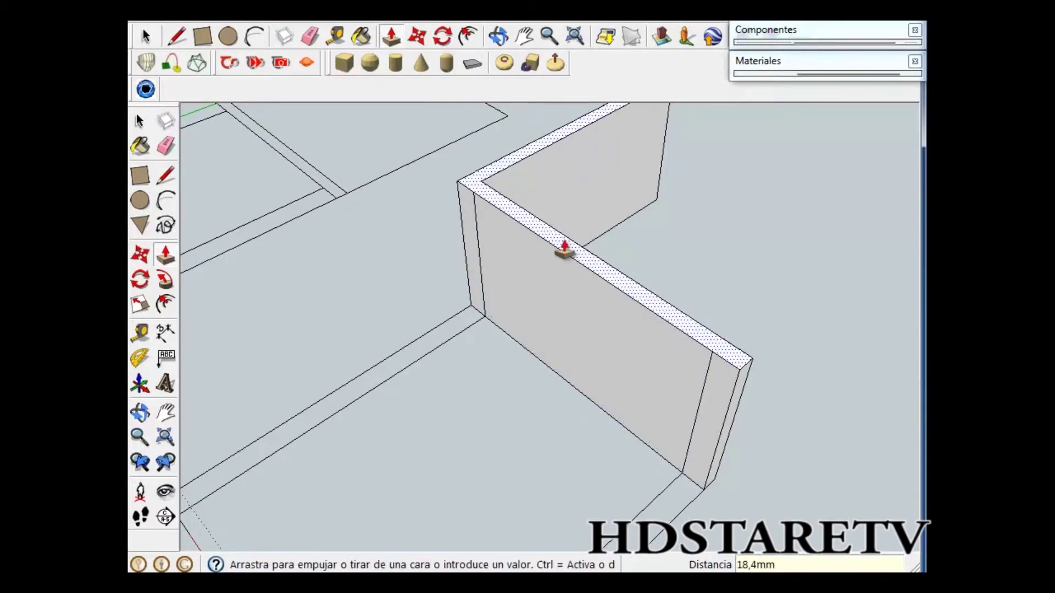
{"action": "mouse_move", "coordinate": [564, 250]}
{"action": "middle_mouse_down"}
{"action": "mouse_move", "coordinate": [661, 207]}
{"action": "mouse_move", "coordinate": [539, 242]}
{"action": "middle_mouse_up"}
{"action": "left_click", "coordinate": [579, 280]}
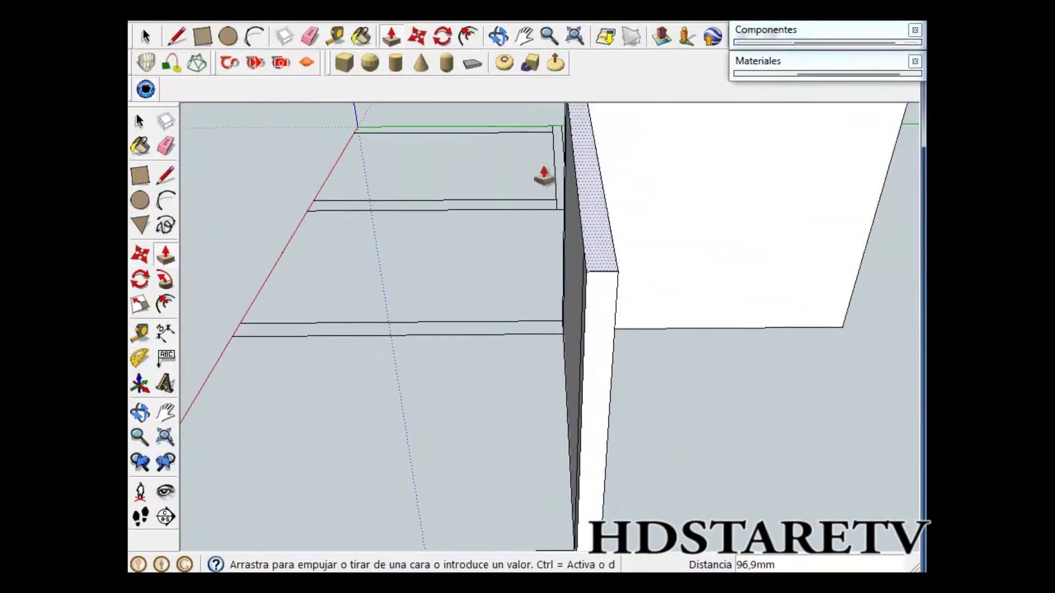
- Cancel the Push/Pull and undo the extrusion twice with Deshacer until the profile is flat
{"action": "key", "text": "Escape"}
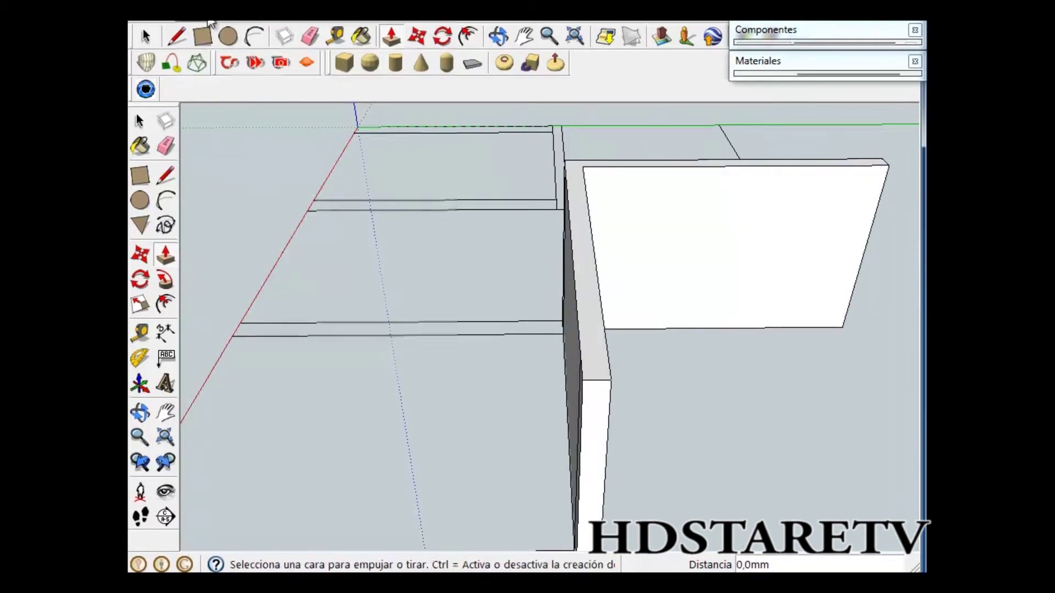
{"action": "left_click", "coordinate": [206, 14]}
{"action": "left_click", "coordinate": [207, 33]}
{"action": "left_click", "coordinate": [206, 14]}
{"action": "left_click", "coordinate": [207, 34]}
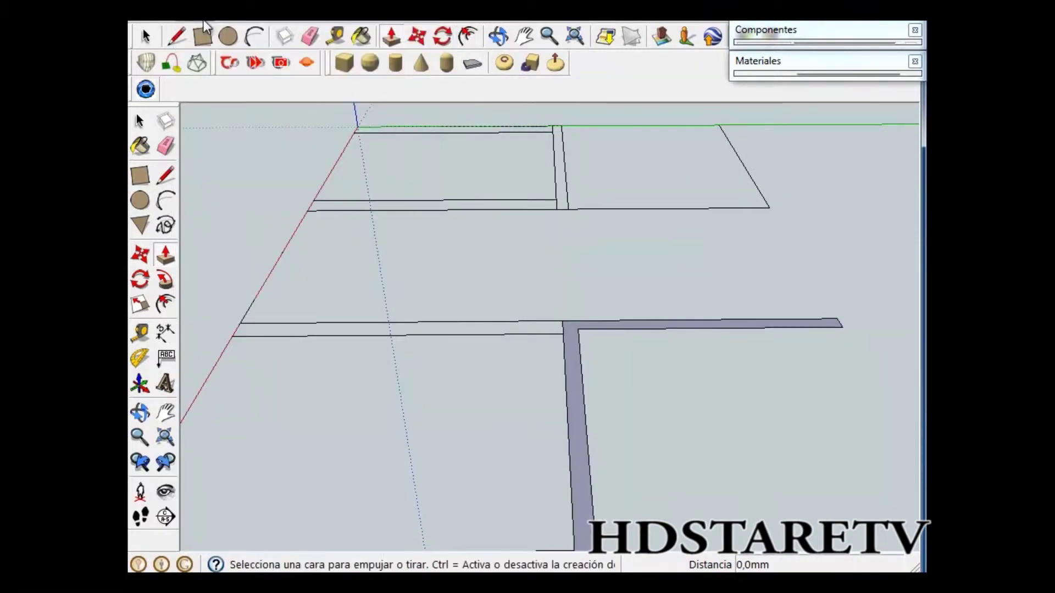
{"action": "left_click", "coordinate": [424, 13]}
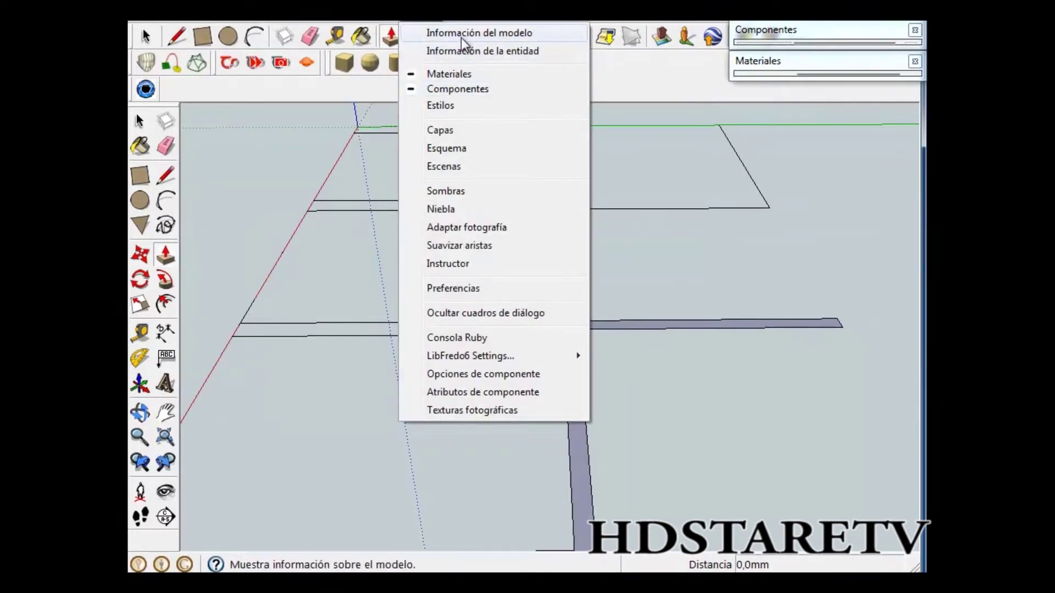
- Set the model's length units to Centímetros
{"action": "left_click", "coordinate": [462, 36]}
{"action": "left_click", "coordinate": [458, 143]}
{"action": "left_click", "coordinate": [434, 191]}
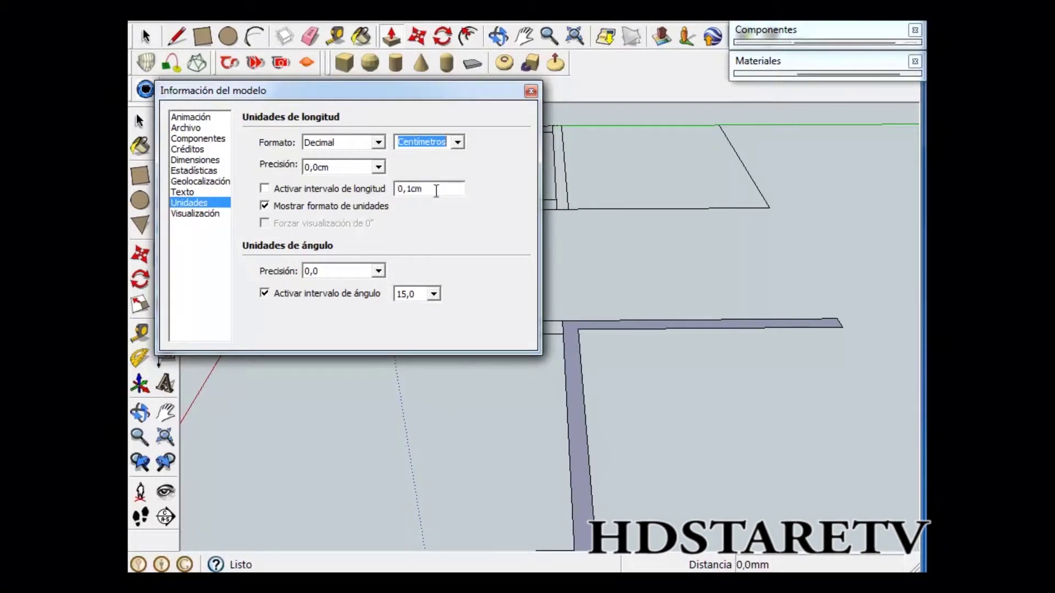
{"action": "left_click", "coordinate": [530, 90]}
- Push/Pull the L-shaped wall face up 40 cm
{"action": "mouse_move", "coordinate": [530, 99]}
{"action": "middle_mouse_down"}
{"action": "mouse_move", "coordinate": [529, 275]}
{"action": "mouse_move", "coordinate": [607, 365]}
{"action": "middle_mouse_up"}
{"action": "left_click_drag", "start_coordinate": [607, 365], "coordinate": [614, 305]}
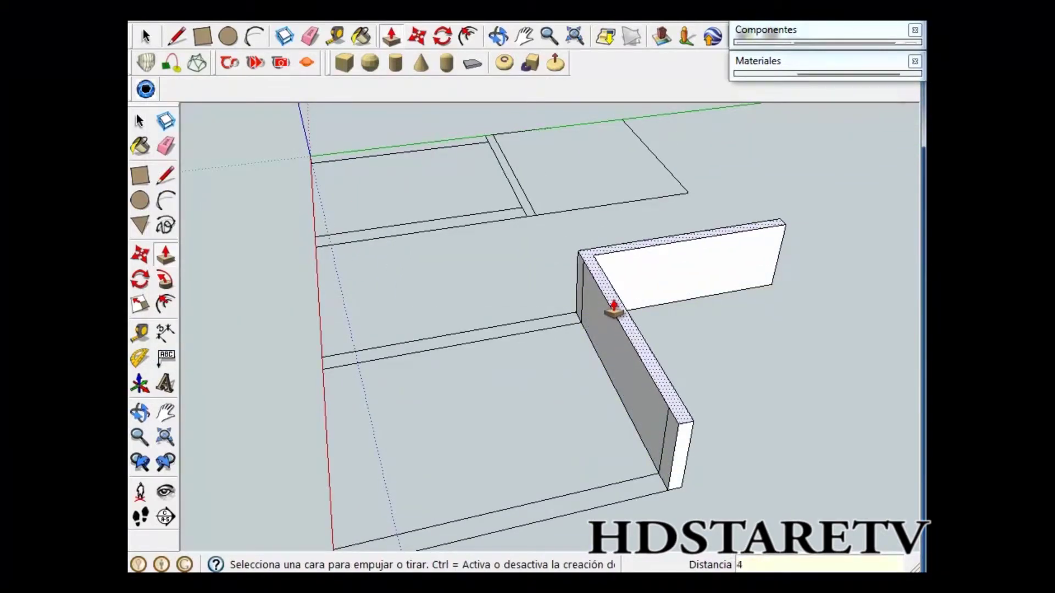
{"action": "type", "text": "40"}
{"action": "key", "text": "Return"}
- Close the floor strip's open end with a line so it becomes a face
{"action": "mouse_move", "coordinate": [617, 304]}
{"action": "middle_mouse_down"}
{"action": "mouse_move", "coordinate": [566, 200]}
{"action": "mouse_move", "coordinate": [209, 112]}
{"action": "mouse_move", "coordinate": [537, 247]}
{"action": "mouse_move", "coordinate": [688, 382]}
{"action": "middle_mouse_up"}
{"action": "scroll", "coordinate": [629, 369], "scroll_direction": "up", "scroll_amount": 2}
{"action": "scroll", "coordinate": [629, 370], "scroll_direction": "up", "scroll_amount": 3}
{"action": "key", "text": "l"}
{"action": "scroll", "coordinate": [350, 353], "scroll_direction": "down", "scroll_amount": 1}
{"action": "left_click", "coordinate": [276, 371]}
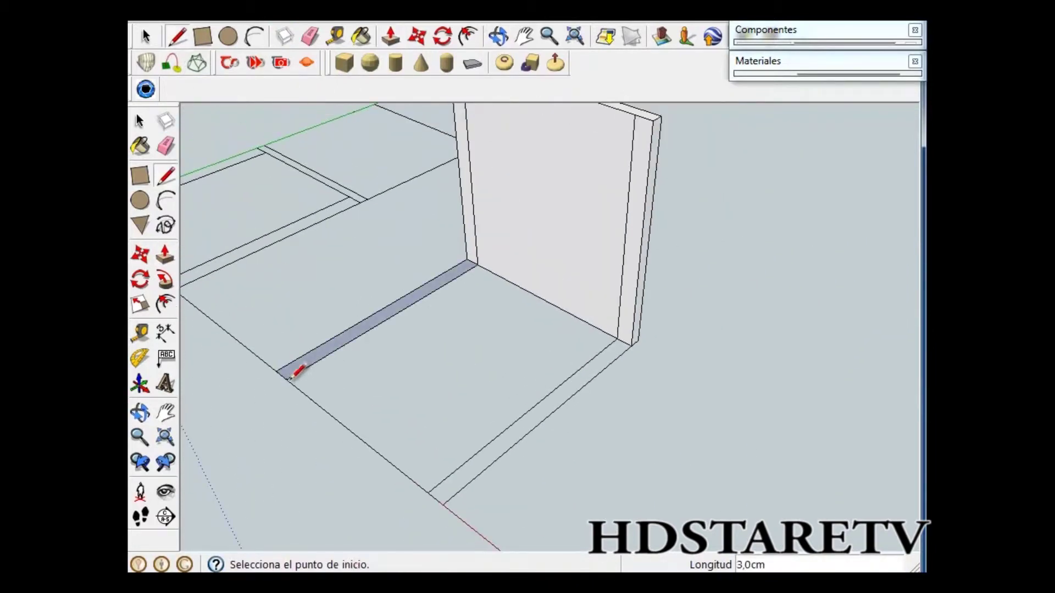
{"action": "left_click", "coordinate": [442, 505]}
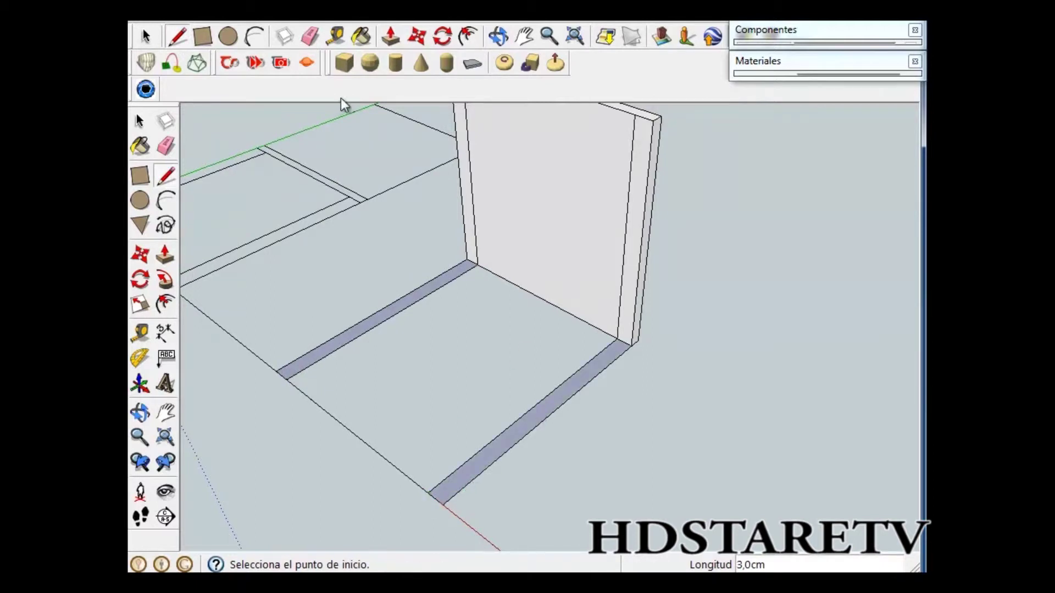
- Raise the right and left floor strips 4 cm into solid rails
{"action": "left_click", "coordinate": [391, 36]}
{"action": "left_click_drag", "start_coordinate": [528, 423], "coordinate": [535, 407]}
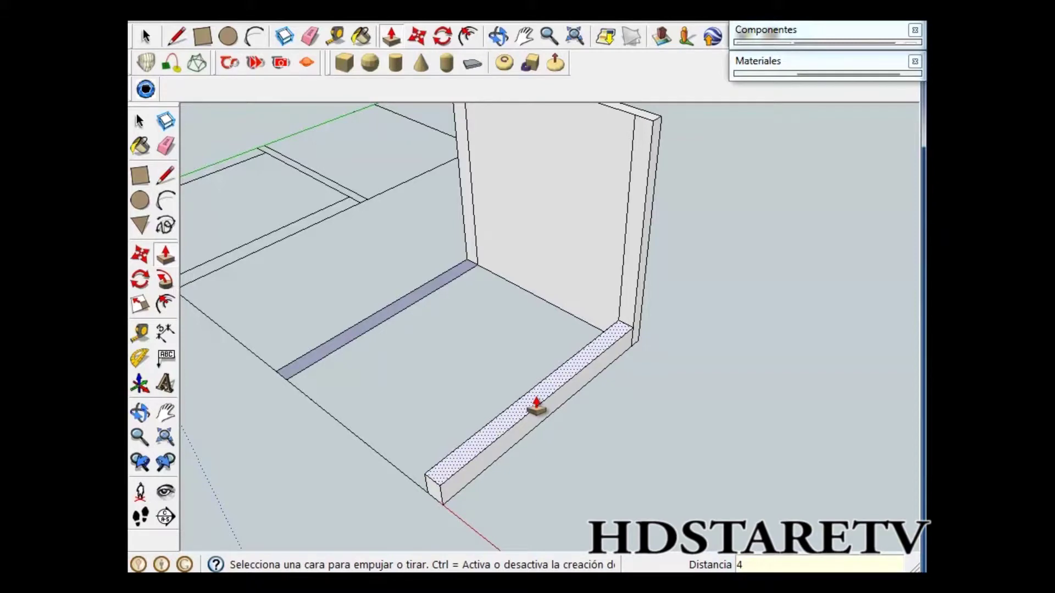
{"action": "left_click", "coordinate": [536, 407]}
{"action": "left_click_drag", "start_coordinate": [391, 321], "coordinate": [391, 302]}
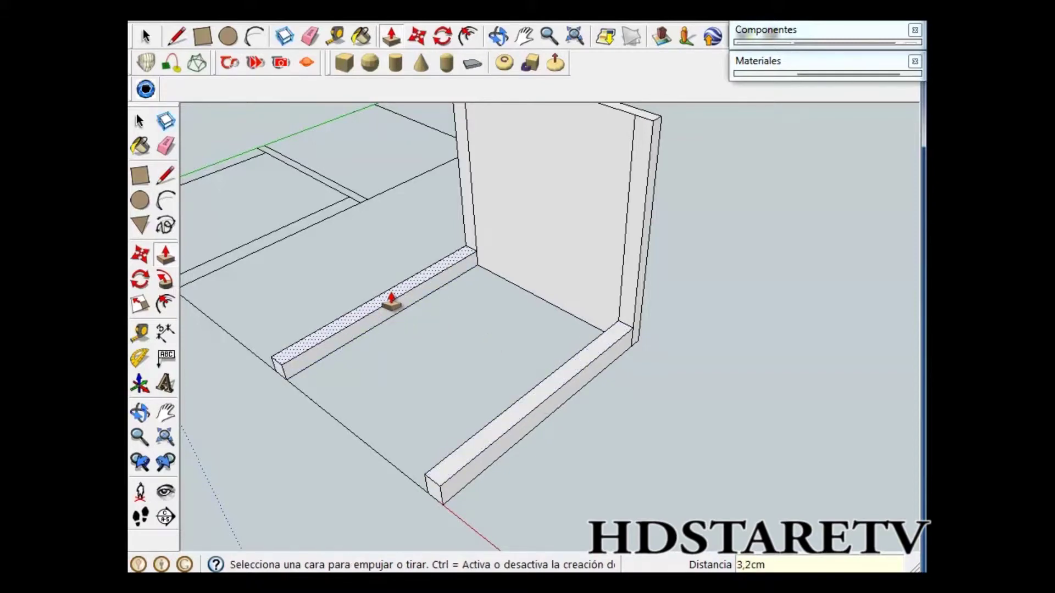
{"action": "key", "text": "Return"}
{"action": "mouse_move", "coordinate": [391, 302]}
{"action": "middle_mouse_down"}
{"action": "mouse_move", "coordinate": [478, 306]}
{"action": "mouse_move", "coordinate": [449, 356]}
{"action": "mouse_move", "coordinate": [353, 307]}
{"action": "middle_mouse_up"}
{"action": "key", "text": "space"}
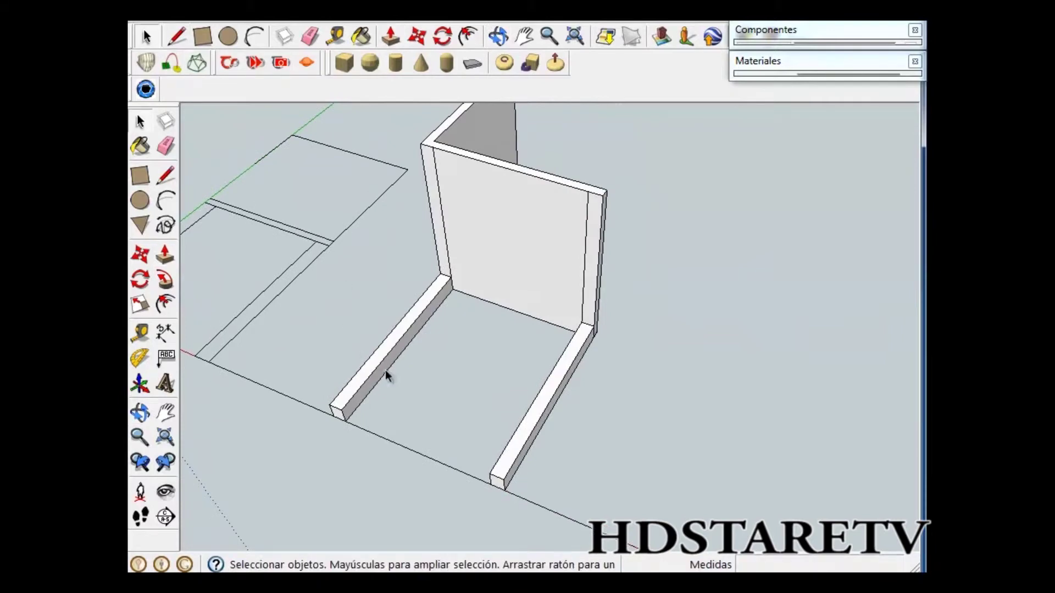
{"action": "key", "text": "ctrl+a"}
- Select the left and right floor rails, orbiting around to check them
{"action": "left_click", "coordinate": [387, 361]}
{"action": "mouse_move", "coordinate": [387, 361]}
{"action": "middle_mouse_down"}
{"action": "mouse_move", "coordinate": [584, 328]}
{"action": "mouse_move", "coordinate": [551, 354]}
{"action": "mouse_move", "coordinate": [520, 352]}
{"action": "mouse_move", "coordinate": [540, 400]}
{"action": "mouse_move", "coordinate": [617, 419]}
{"action": "mouse_move", "coordinate": [567, 430]}
{"action": "mouse_move", "coordinate": [675, 419]}
{"action": "mouse_move", "coordinate": [672, 301]}
{"action": "mouse_move", "coordinate": [661, 351]}
{"action": "middle_mouse_up"}
{"action": "left_click", "coordinate": [556, 400]}
{"action": "middle_click_drag", "start_coordinate": [720, 229], "coordinate": [493, 436]}
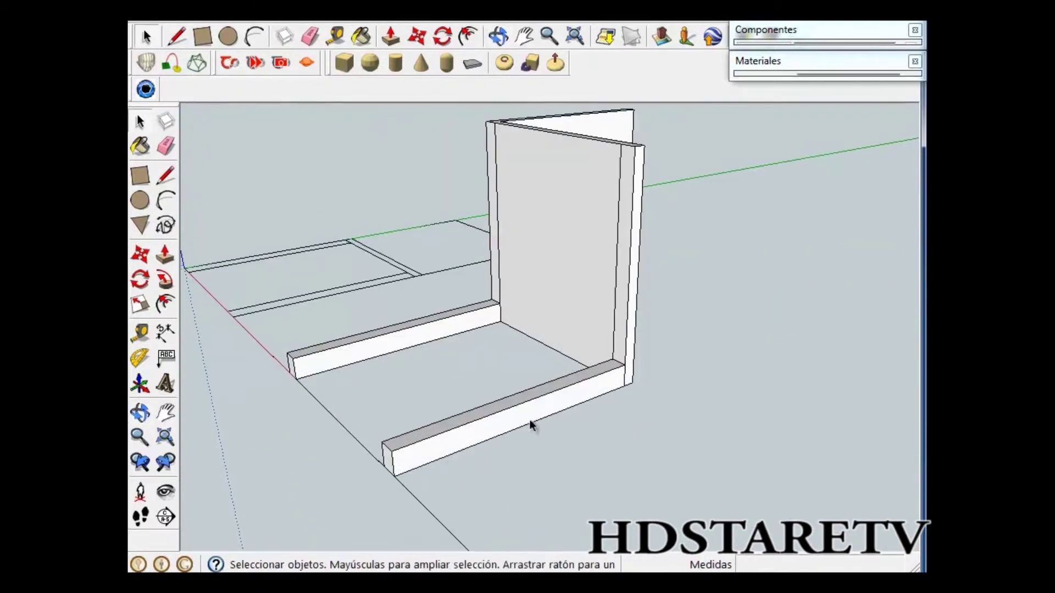
{"action": "mouse_move", "coordinate": [532, 406]}
{"action": "middle_mouse_down"}
{"action": "mouse_move", "coordinate": [454, 412]}
{"action": "mouse_move", "coordinate": [665, 427]}
{"action": "middle_mouse_up"}
{"action": "mouse_move", "coordinate": [581, 456]}
{"action": "middle_mouse_down"}
{"action": "mouse_move", "coordinate": [719, 403]}
{"action": "mouse_move", "coordinate": [695, 298]}
{"action": "middle_mouse_up"}
{"action": "middle_click_drag", "start_coordinate": [741, 262], "coordinate": [683, 388]}
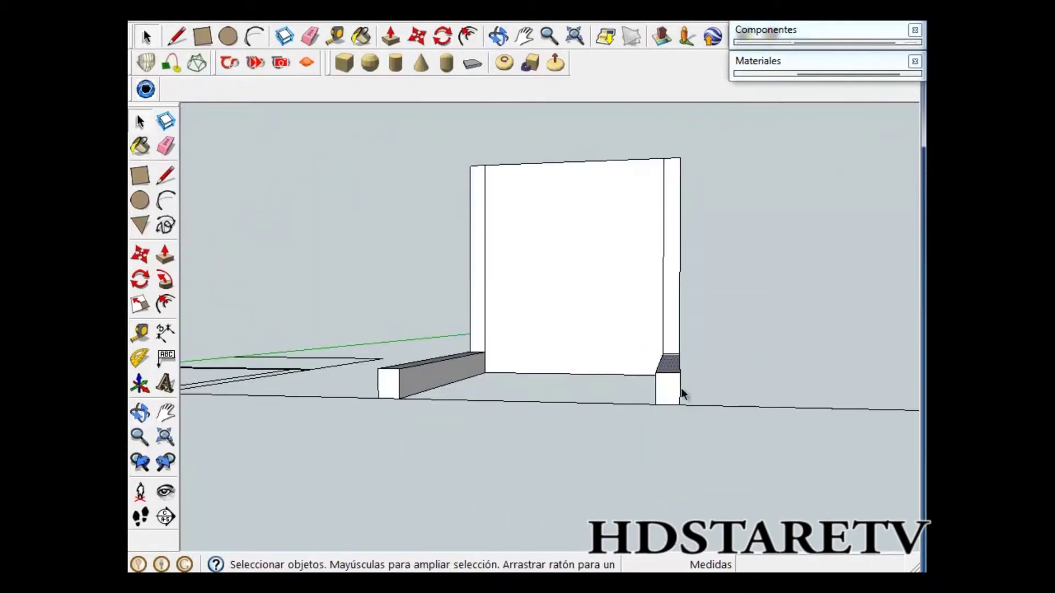
{"action": "middle_click_drag", "start_coordinate": [426, 383], "coordinate": [509, 430]}
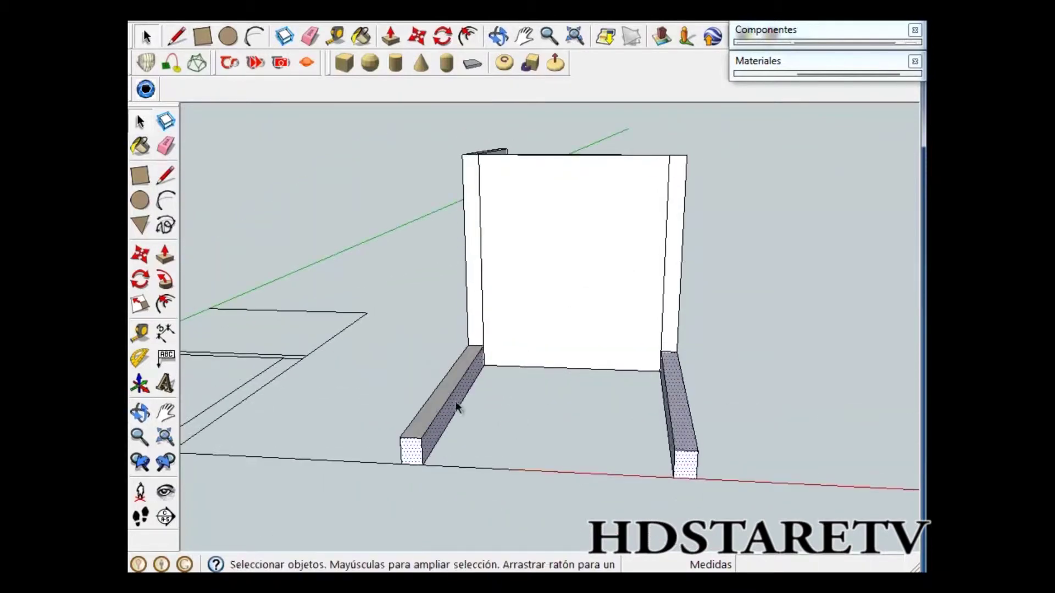
{"action": "mouse_move", "coordinate": [447, 403]}
{"action": "middle_mouse_down"}
{"action": "mouse_move", "coordinate": [473, 319]}
{"action": "mouse_move", "coordinate": [617, 323]}
{"action": "mouse_move", "coordinate": [456, 380]}
{"action": "mouse_move", "coordinate": [565, 384]}
{"action": "middle_mouse_up"}
- Group the selected rails with Crear grupo and paste a copy of the group
{"action": "right_click", "coordinate": [561, 399]}
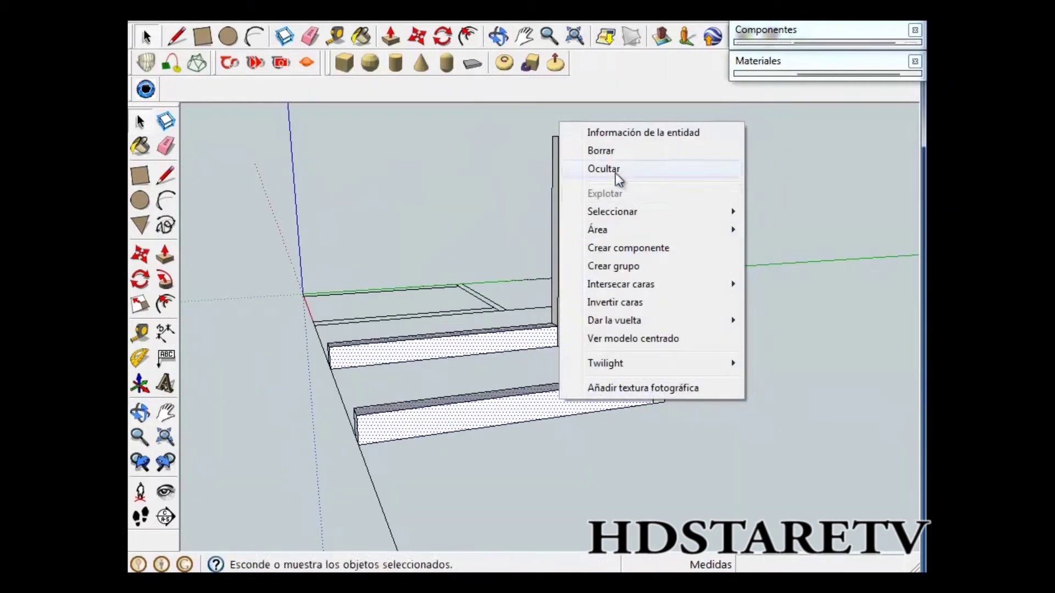
{"action": "left_click", "coordinate": [615, 266]}
{"action": "middle_click_drag", "start_coordinate": [615, 267], "coordinate": [533, 361]}
{"action": "key", "text": "ctrl+v"}
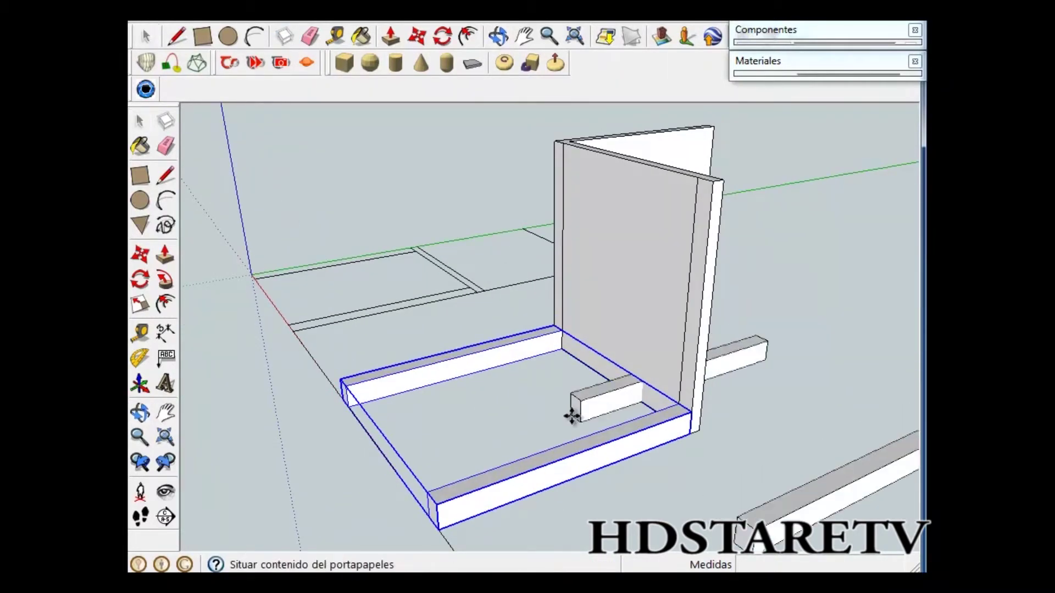
- Place the pasted rail copy onto the top of the wall
{"action": "left_click", "coordinate": [242, 398]}
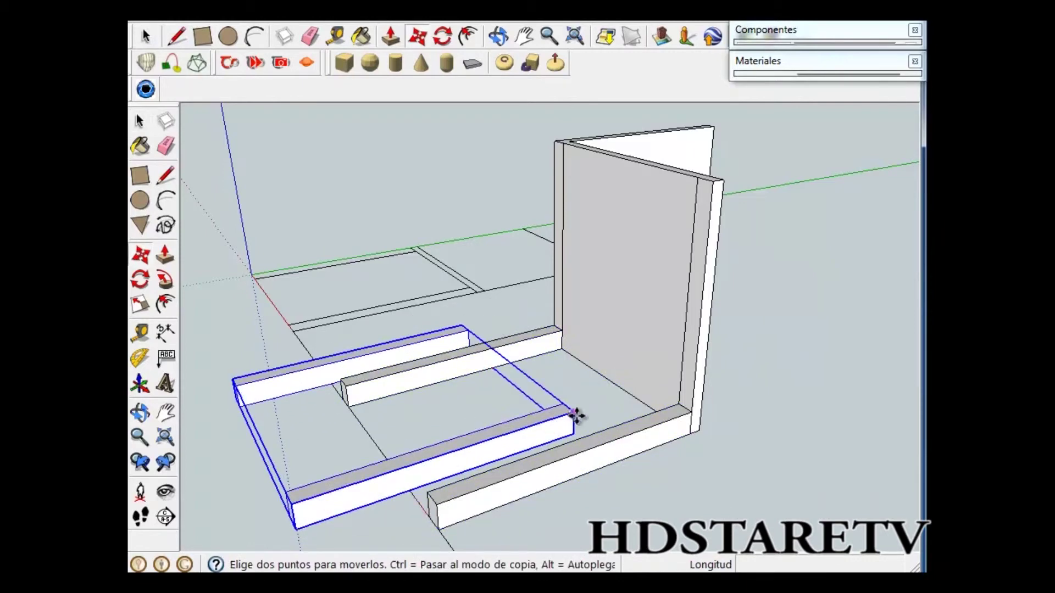
{"action": "left_click", "coordinate": [570, 421]}
{"action": "left_click", "coordinate": [706, 177]}
{"action": "mouse_move", "coordinate": [707, 177]}
{"action": "middle_mouse_down"}
{"action": "mouse_move", "coordinate": [391, 236]}
{"action": "mouse_move", "coordinate": [861, 251]}
{"action": "mouse_move", "coordinate": [530, 255]}
{"action": "mouse_move", "coordinate": [670, 192]}
{"action": "mouse_move", "coordinate": [549, 165]}
{"action": "middle_mouse_up"}
- Delete the leftover left chair frame
{"action": "left_click", "coordinate": [156, 36]}
{"action": "mouse_move", "coordinate": [385, 165]}
{"action": "middle_mouse_down"}
{"action": "mouse_move", "coordinate": [476, 189]}
{"action": "mouse_move", "coordinate": [470, 401]}
{"action": "middle_mouse_up"}
{"action": "left_click_drag", "start_coordinate": [470, 401], "coordinate": [262, 186]}
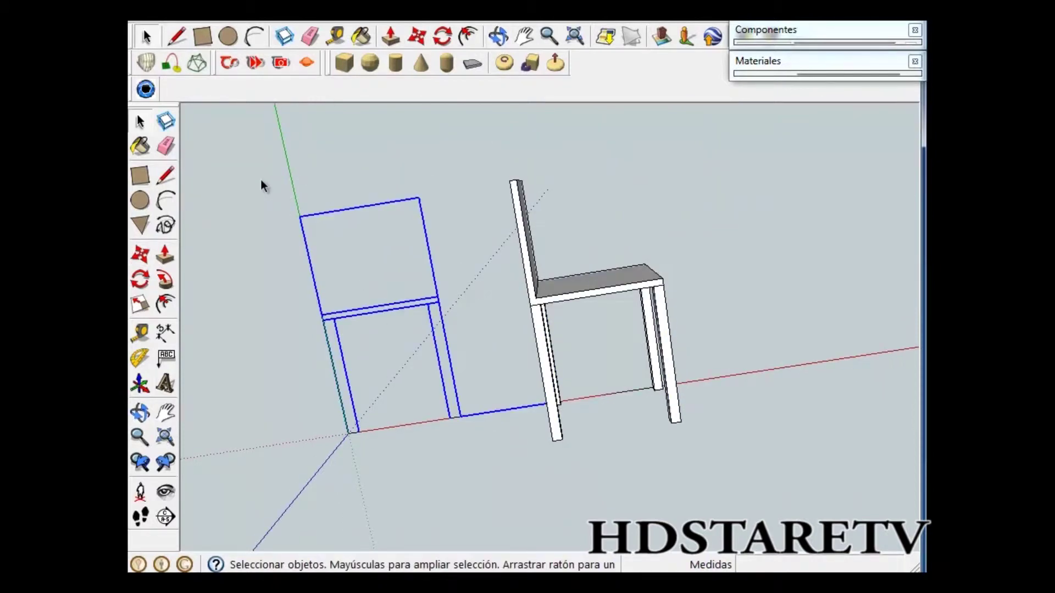
{"action": "key", "text": "Delete"}
{"action": "mouse_move", "coordinate": [262, 186]}
{"action": "middle_mouse_down"}
{"action": "mouse_move", "coordinate": [386, 238]}
{"action": "mouse_move", "coordinate": [412, 219]}
{"action": "mouse_move", "coordinate": [777, 422]}
{"action": "middle_mouse_up"}
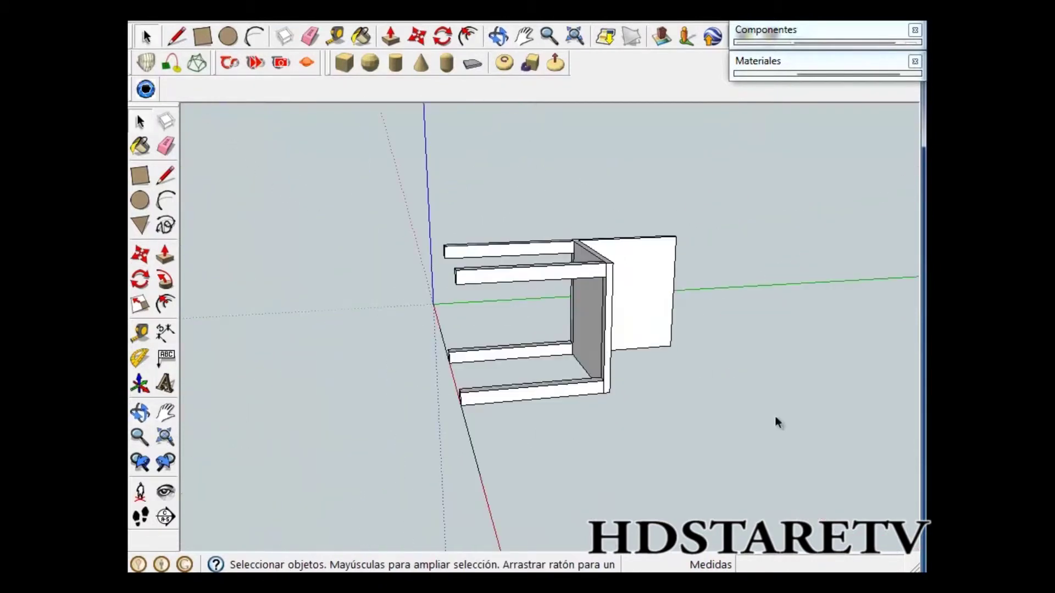
- Select everything and make the whole chair one group
{"action": "key", "text": "ctrl+a"}
{"action": "right_click", "coordinate": [609, 282]}
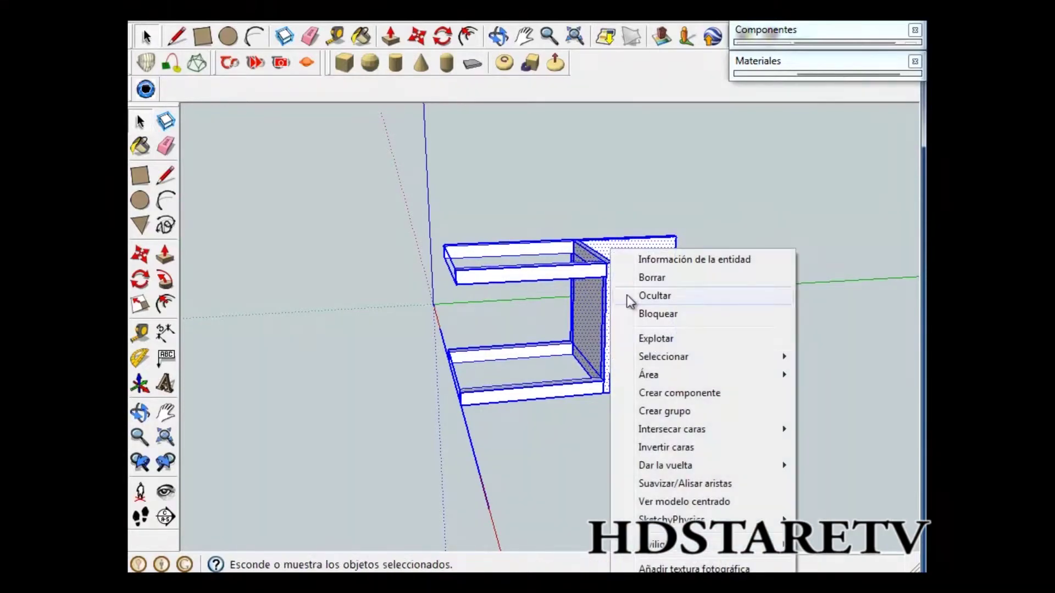
{"action": "left_click", "coordinate": [674, 411]}
{"action": "middle_click_drag", "start_coordinate": [713, 269], "coordinate": [644, 262]}
- Rotate the chair group 90° upright and move it into place
{"action": "key", "text": "m"}
{"action": "key", "text": "q"}
{"action": "middle_click_drag", "start_coordinate": [726, 405], "coordinate": [577, 306]}
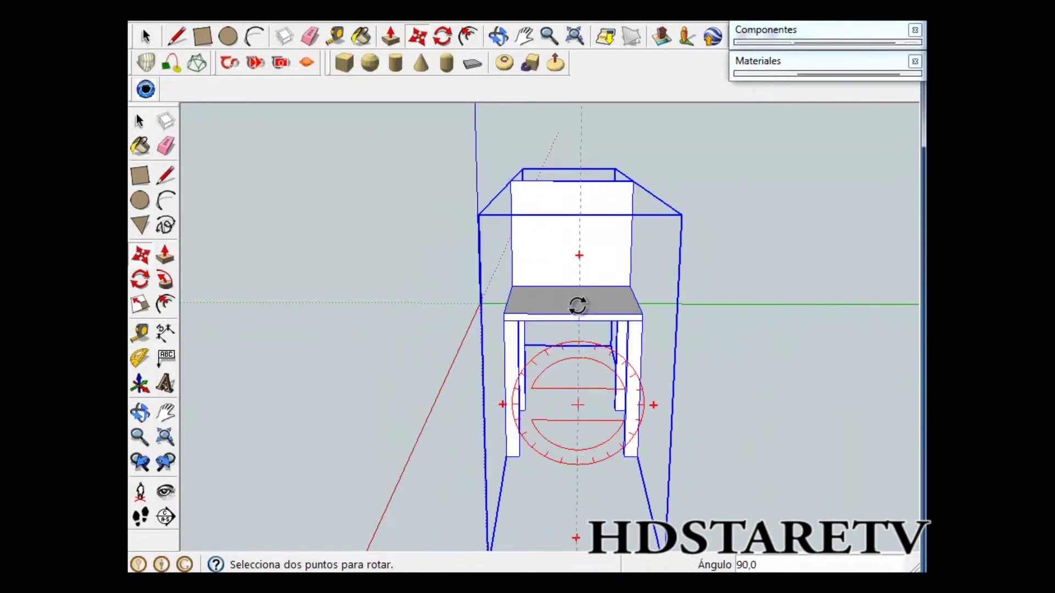
{"action": "key", "text": "m"}
{"action": "middle_click_drag", "start_coordinate": [528, 426], "coordinate": [462, 427]}
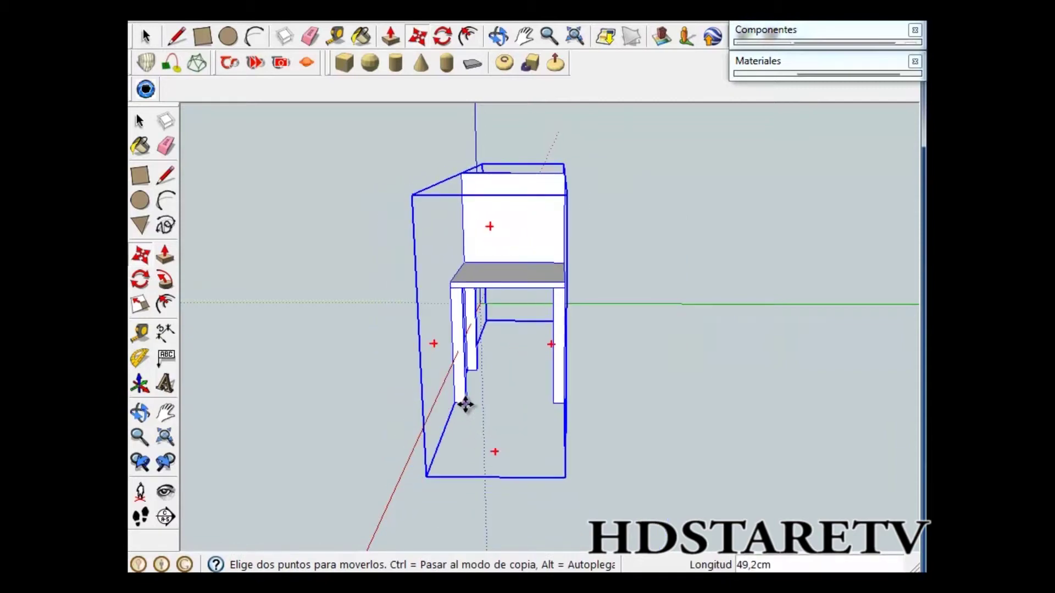
- Zoom and orbit around the upright chair to inspect it, then deselect it
{"action": "scroll", "coordinate": [467, 407], "scroll_direction": "up", "scroll_amount": 3}
{"action": "scroll", "coordinate": [411, 376], "scroll_direction": "up", "scroll_amount": 2}
{"action": "scroll", "coordinate": [411, 375], "scroll_direction": "down", "scroll_amount": 3}
{"action": "mouse_move", "coordinate": [427, 332]}
{"action": "middle_mouse_down"}
{"action": "mouse_move", "coordinate": [506, 388]}
{"action": "mouse_move", "coordinate": [631, 370]}
{"action": "middle_mouse_up"}
{"action": "mouse_move", "coordinate": [749, 300]}
{"action": "middle_mouse_down"}
{"action": "mouse_move", "coordinate": [729, 223]}
{"action": "mouse_move", "coordinate": [716, 303]}
{"action": "mouse_move", "coordinate": [488, 225]}
{"action": "mouse_move", "coordinate": [280, 233]}
{"action": "mouse_move", "coordinate": [612, 252]}
{"action": "mouse_move", "coordinate": [478, 257]}
{"action": "mouse_move", "coordinate": [714, 273]}
{"action": "mouse_move", "coordinate": [702, 236]}
{"action": "mouse_move", "coordinate": [403, 195]}
{"action": "middle_mouse_up"}
{"action": "scroll", "coordinate": [716, 304], "scroll_direction": "down", "scroll_amount": 5}
{"action": "key", "text": "space"}
{"action": "left_click", "coordinate": [336, 280]}
- Explode the chair group and delete the stray line by the leg
{"action": "mouse_move", "coordinate": [336, 280]}
{"action": "middle_mouse_down"}
{"action": "mouse_move", "coordinate": [675, 304]}
{"action": "mouse_move", "coordinate": [563, 467]}
{"action": "middle_mouse_up"}
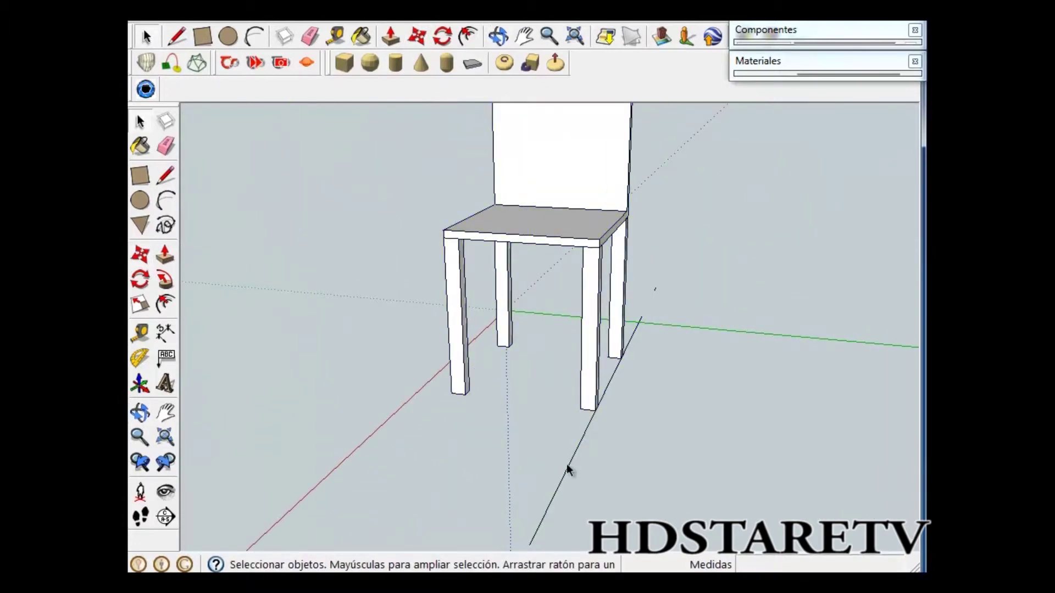
{"action": "right_click", "coordinate": [589, 400]}
{"action": "left_click", "coordinate": [634, 187]}
{"action": "scroll", "coordinate": [681, 416], "scroll_direction": "up", "scroll_amount": 3}
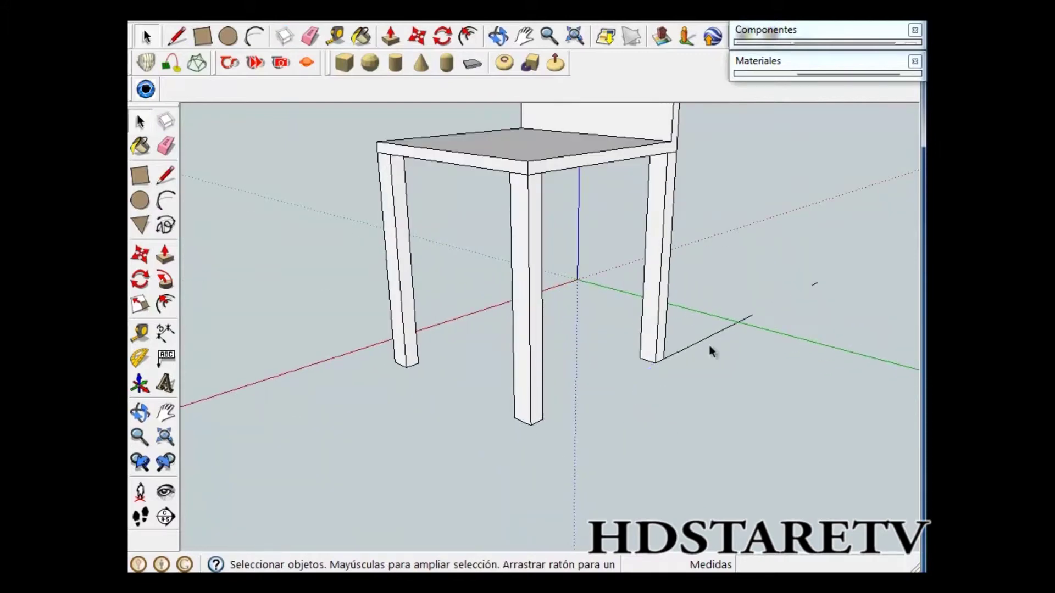
{"action": "left_click", "coordinate": [693, 344]}
{"action": "key", "text": "Delete"}
{"action": "scroll", "coordinate": [540, 373], "scroll_direction": "down", "scroll_amount": 5}
- Select the whole chair and explode it into separate pieces
{"action": "mouse_move", "coordinate": [540, 374]}
{"action": "middle_mouse_down"}
{"action": "mouse_move", "coordinate": [541, 134]}
{"action": "mouse_move", "coordinate": [668, 258]}
{"action": "middle_mouse_up"}
{"action": "scroll", "coordinate": [539, 270], "scroll_direction": "up", "scroll_amount": 2}
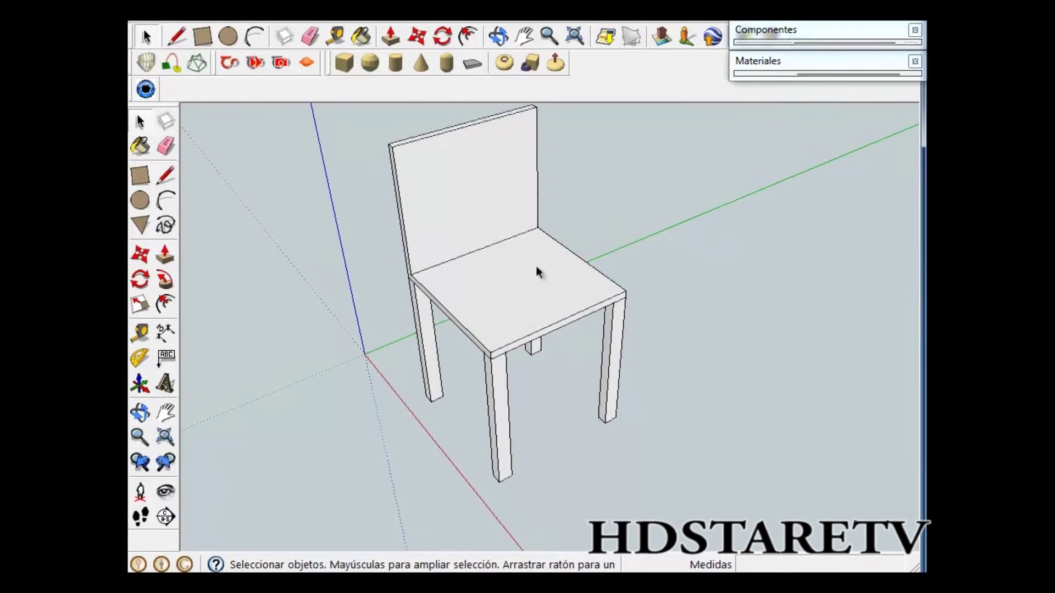
{"action": "scroll", "coordinate": [753, 365], "scroll_direction": "down", "scroll_amount": 3}
{"action": "left_click_drag", "start_coordinate": [749, 424], "coordinate": [489, 253]}
{"action": "right_click", "coordinate": [577, 250]}
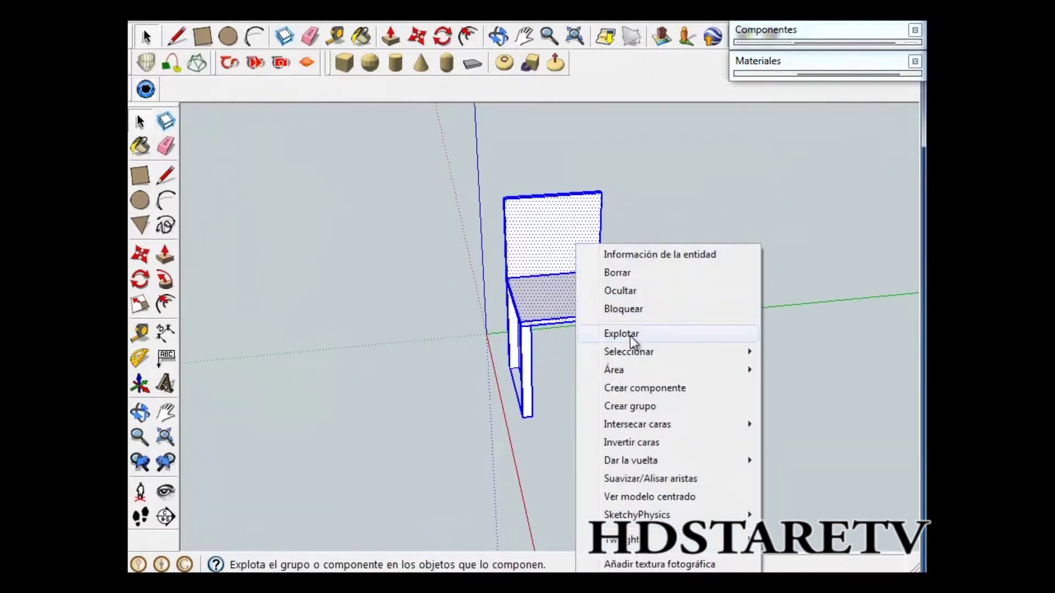
{"action": "left_click", "coordinate": [603, 334]}
- Select all the chair geometry, start making a component, then cancel it
{"action": "mouse_move", "coordinate": [645, 330]}
{"action": "middle_mouse_down"}
{"action": "mouse_move", "coordinate": [207, 106]}
{"action": "mouse_move", "coordinate": [706, 308]}
{"action": "mouse_move", "coordinate": [685, 341]}
{"action": "middle_mouse_up"}
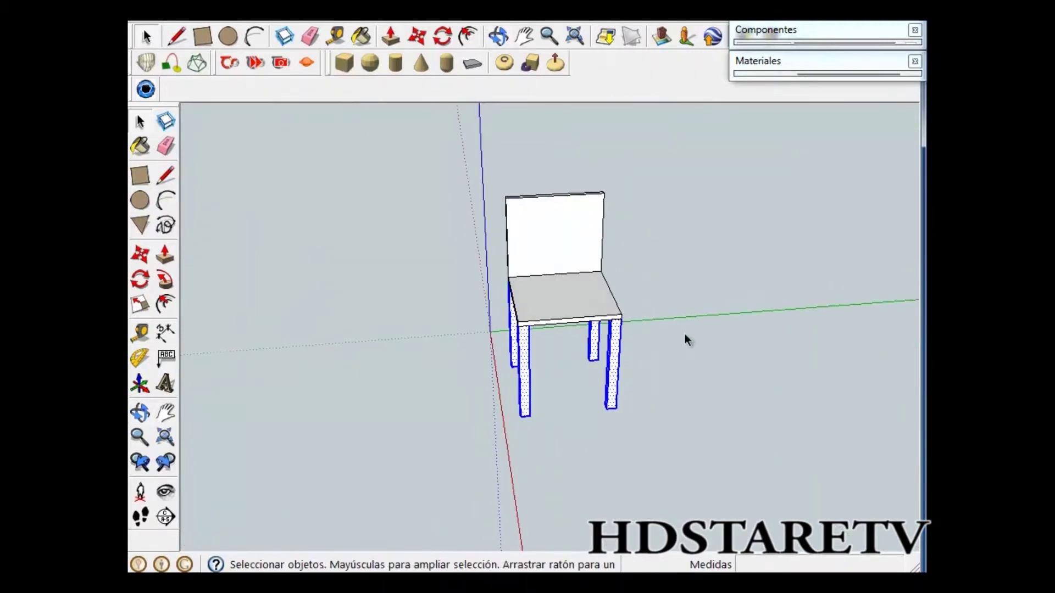
{"action": "left_click_drag", "start_coordinate": [737, 412], "coordinate": [428, 150]}
{"action": "middle_click_drag", "start_coordinate": [429, 151], "coordinate": [544, 223]}
{"action": "right_click", "coordinate": [544, 223]}
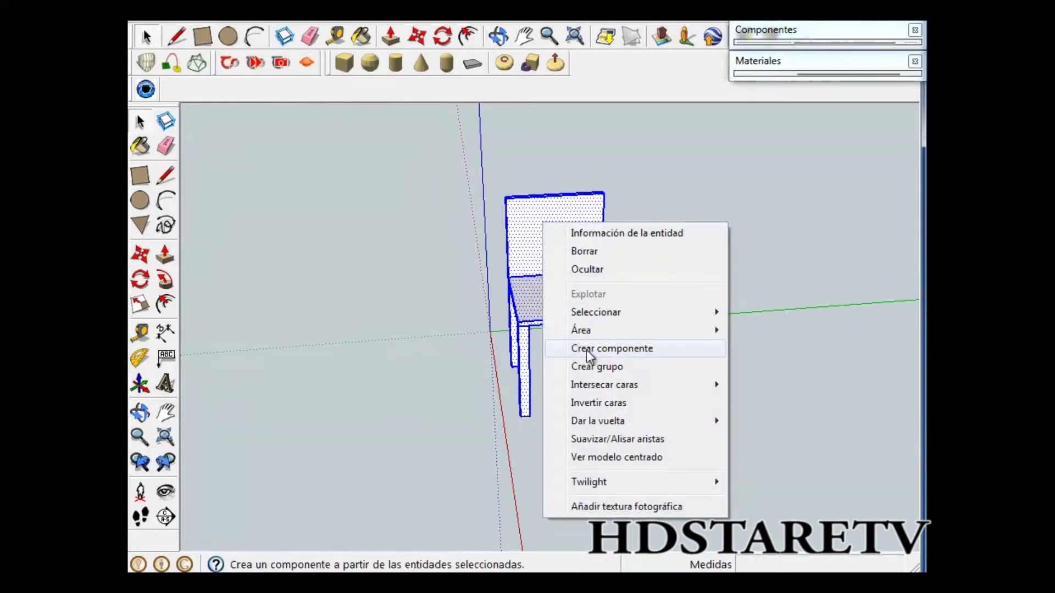
{"action": "left_click", "coordinate": [585, 350]}
{"action": "left_click", "coordinate": [556, 392]}
- Make the chair a single group and view it from the front three-quarter angle
{"action": "right_click", "coordinate": [572, 309]}
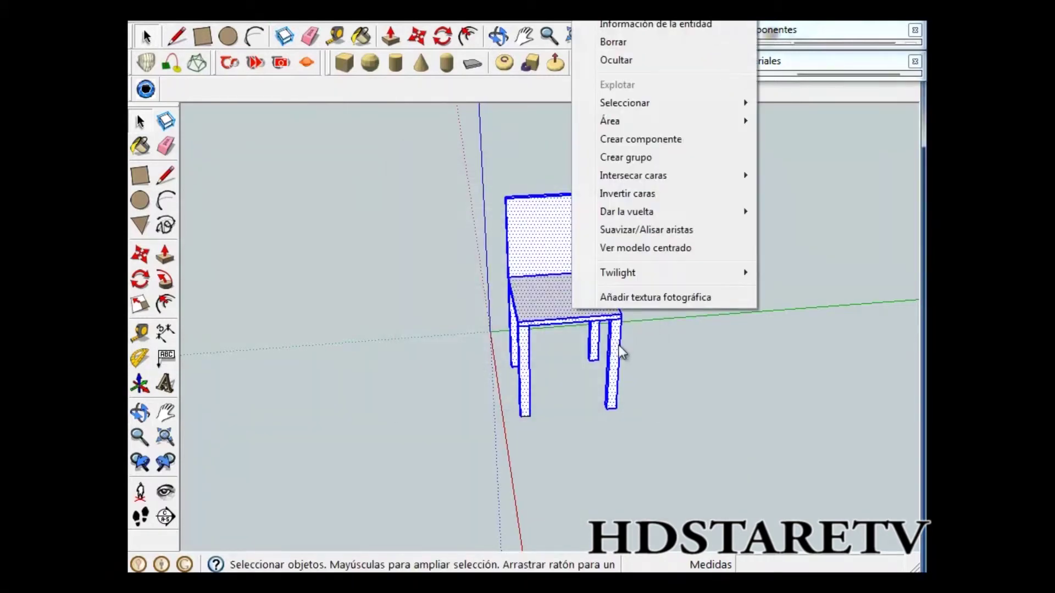
{"action": "left_click", "coordinate": [626, 157]}
{"action": "mouse_move", "coordinate": [612, 230]}
{"action": "middle_mouse_down"}
{"action": "mouse_move", "coordinate": [700, 275]}
{"action": "mouse_move", "coordinate": [648, 308]}
{"action": "middle_mouse_up"}
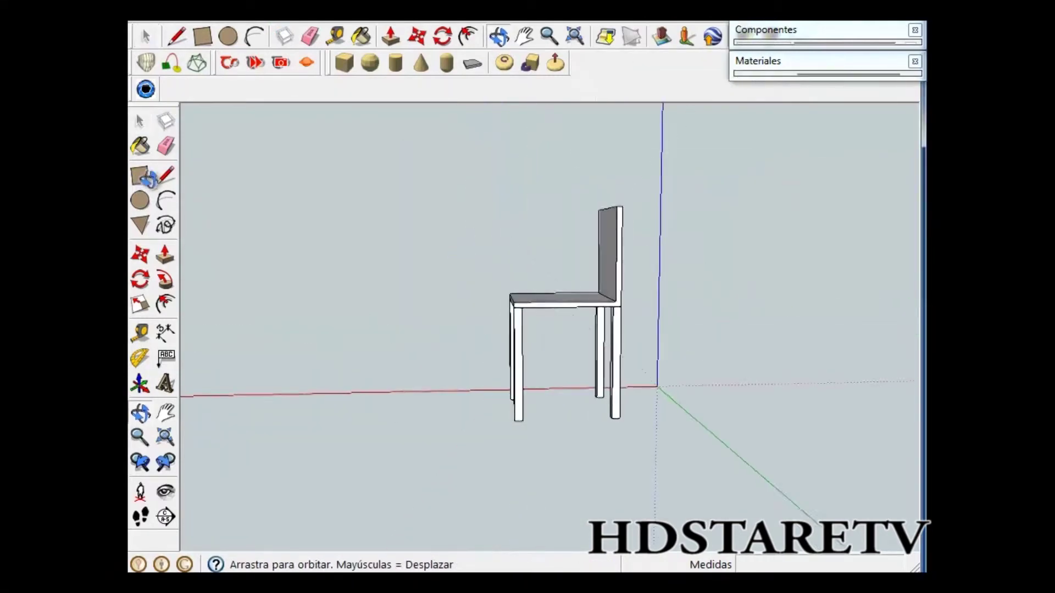
{"action": "middle_click_drag", "start_coordinate": [146, 177], "coordinate": [255, 64]}
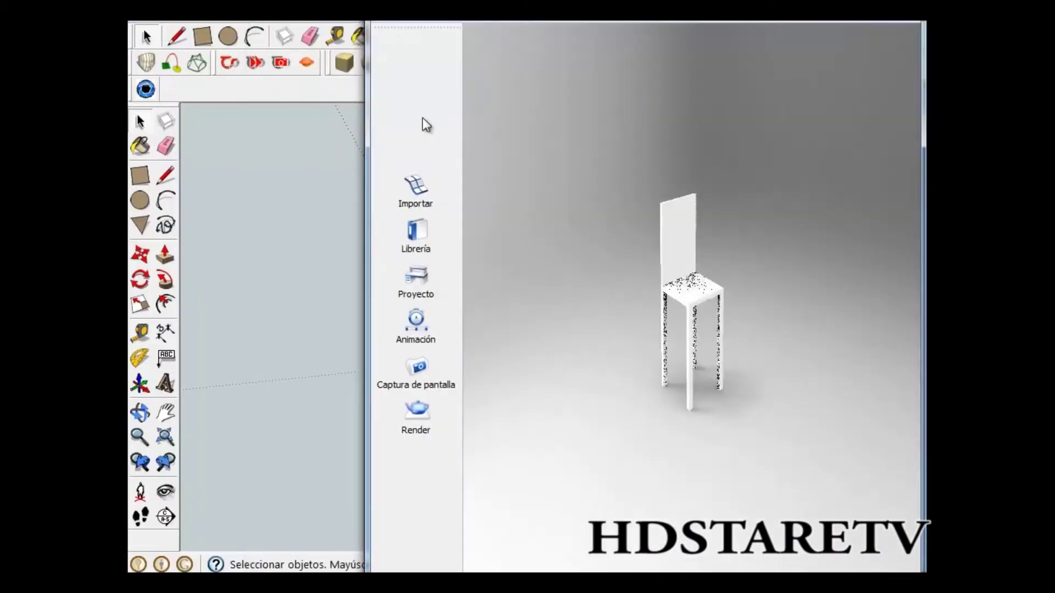
- Widen the KeyShot window and zoom in on the chair facing the front
{"action": "left_click_drag", "start_coordinate": [372, 129], "coordinate": [139, 117]}
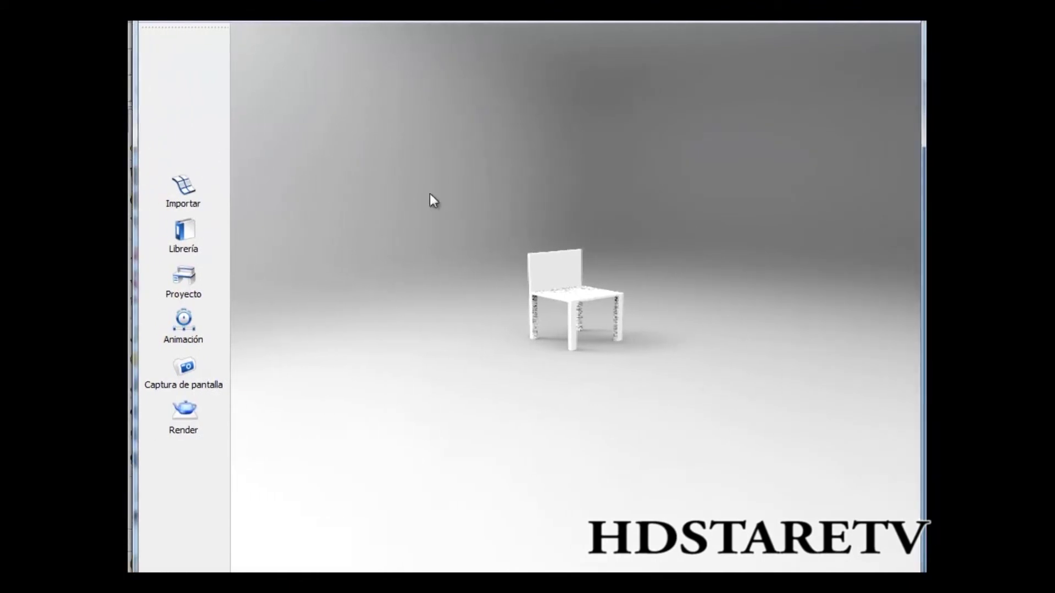
{"action": "left_click_drag", "start_coordinate": [544, 250], "coordinate": [576, 255]}
{"action": "scroll", "coordinate": [579, 249], "scroll_direction": "up", "scroll_amount": 5}
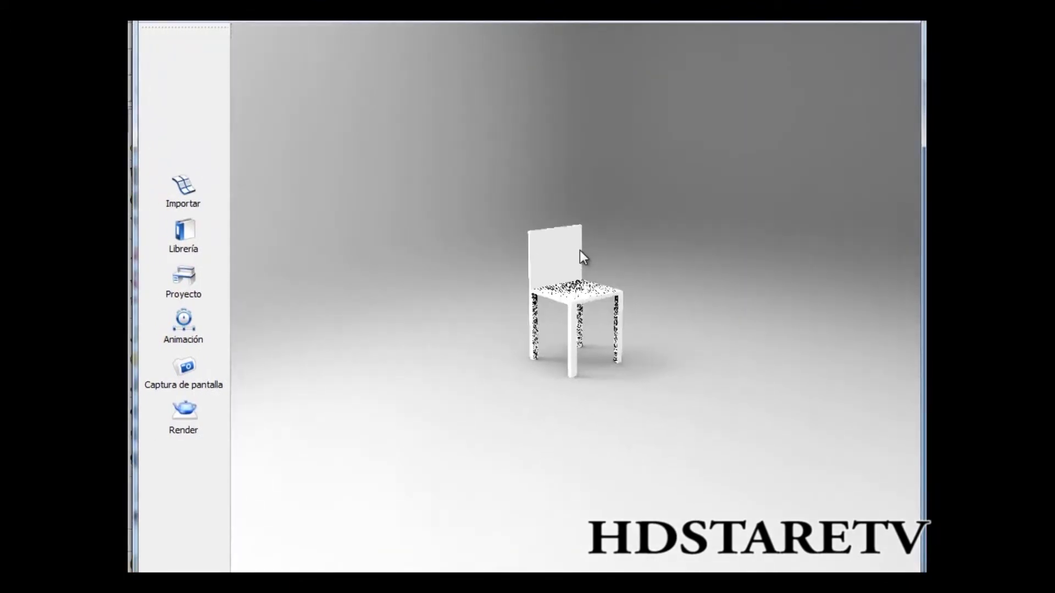
{"action": "scroll", "coordinate": [565, 273], "scroll_direction": "up", "scroll_amount": 3}
{"action": "mouse_move", "coordinate": [612, 258]}
{"action": "left_mouse_down"}
{"action": "mouse_move", "coordinate": [453, 288]}
{"action": "mouse_move", "coordinate": [322, 360]}
{"action": "left_mouse_up"}
{"action": "left_click", "coordinate": [184, 234]}
- Dock the material library beside the chair and apply Caramel
{"action": "left_click_drag", "start_coordinate": [734, 473], "coordinate": [787, 97]}
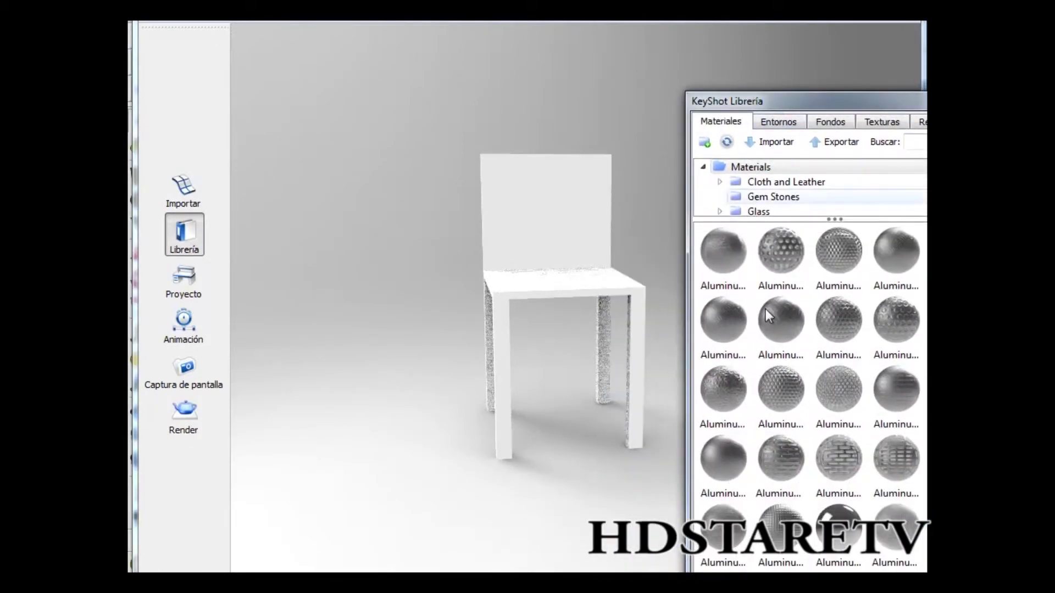
{"action": "scroll", "coordinate": [783, 314], "scroll_direction": "down", "scroll_amount": 5}
{"action": "scroll", "coordinate": [824, 341], "scroll_direction": "down", "scroll_amount": 3}
{"action": "scroll", "coordinate": [835, 368], "scroll_direction": "down", "scroll_amount": 3}
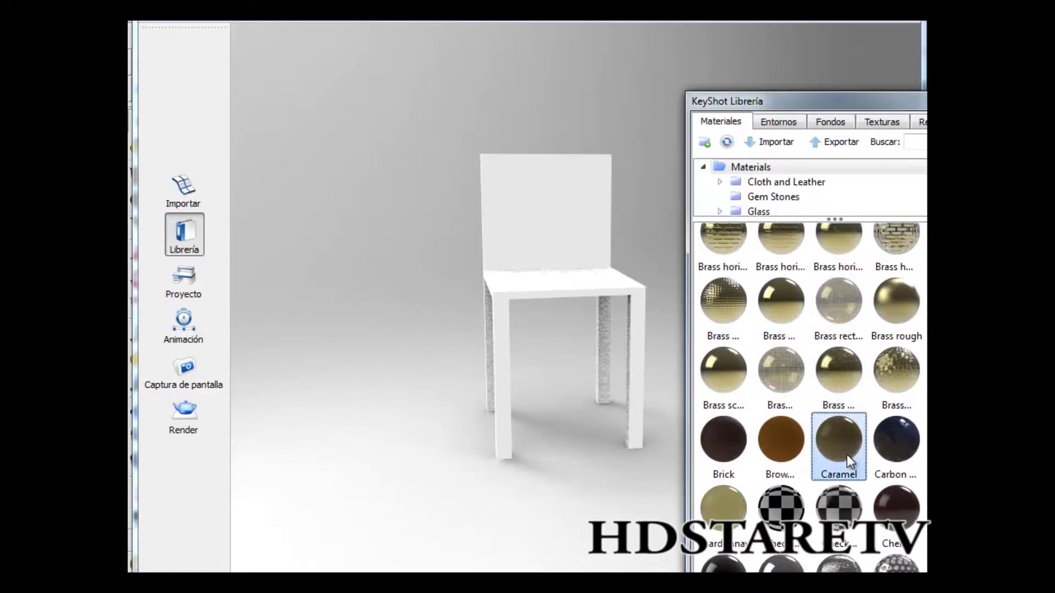
{"action": "left_click_drag", "start_coordinate": [846, 454], "coordinate": [542, 197]}
- Try a dark red material, then an orange glassy material, on the chair
{"action": "scroll", "coordinate": [800, 349], "scroll_direction": "down", "scroll_amount": 6}
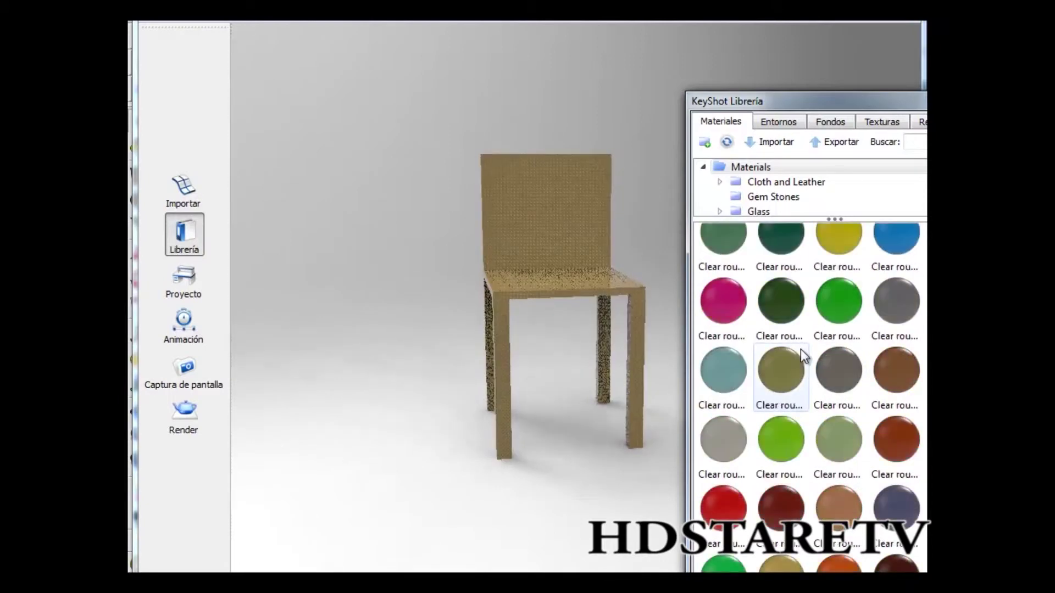
{"action": "scroll", "coordinate": [800, 348], "scroll_direction": "up", "scroll_amount": 2}
{"action": "scroll", "coordinate": [777, 326], "scroll_direction": "down", "scroll_amount": 2}
{"action": "scroll", "coordinate": [777, 325], "scroll_direction": "down", "scroll_amount": 3}
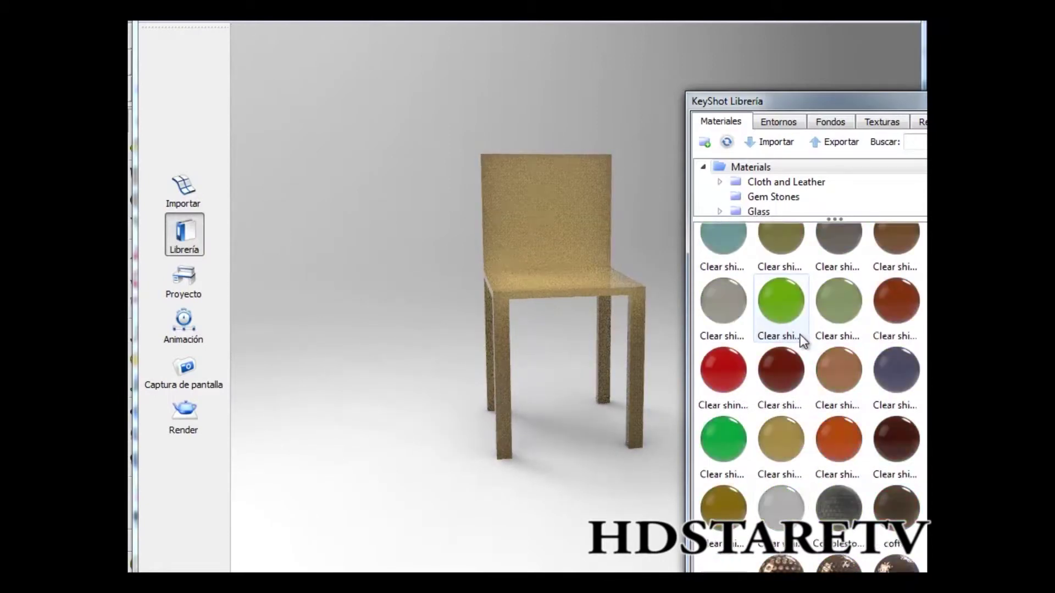
{"action": "scroll", "coordinate": [777, 417], "scroll_direction": "down", "scroll_amount": 5}
{"action": "left_click_drag", "start_coordinate": [780, 370], "coordinate": [560, 246]}
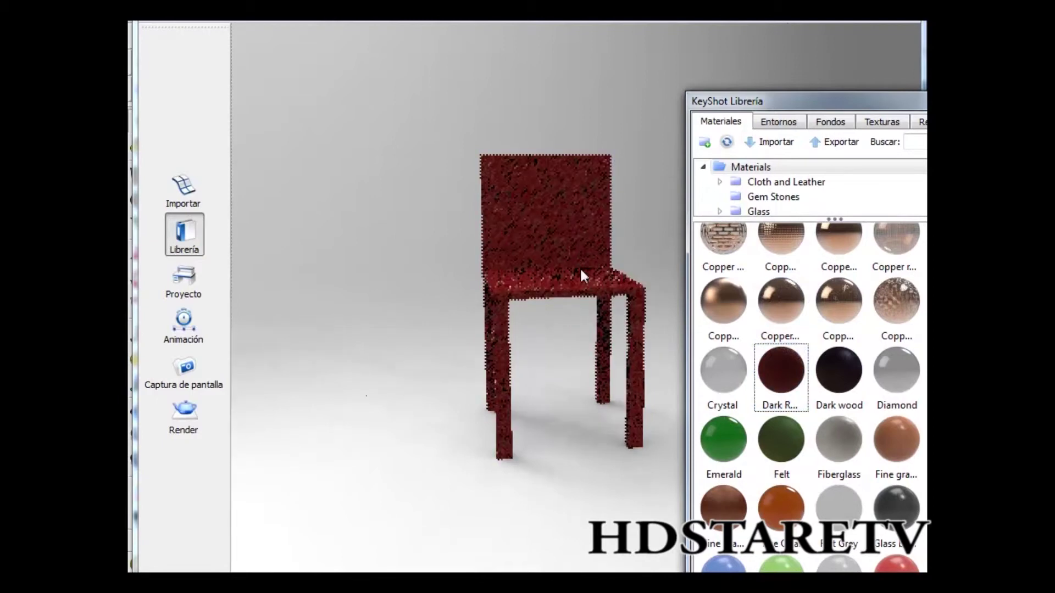
{"action": "left_click", "coordinate": [780, 506]}
{"action": "left_click_drag", "start_coordinate": [744, 481], "coordinate": [510, 207]}
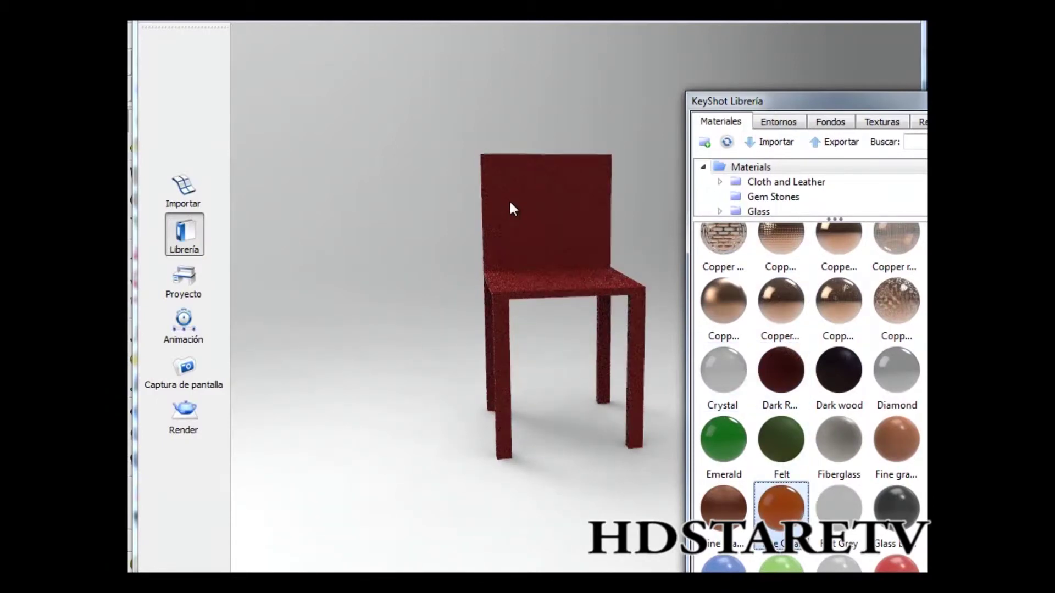
- Try copper-grained and red glass materials, then apply a pale beige shiny finish
{"action": "left_click_drag", "start_coordinate": [723, 503], "coordinate": [537, 217]}
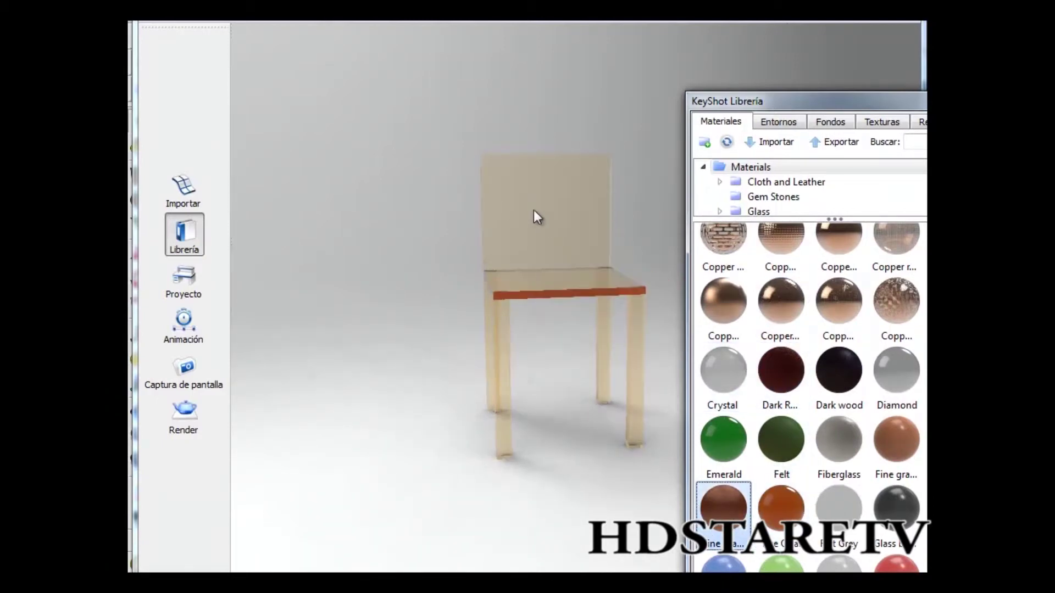
{"action": "scroll", "coordinate": [837, 395], "scroll_direction": "down", "scroll_amount": 5}
{"action": "left_click", "coordinate": [917, 363]}
{"action": "left_click_drag", "start_coordinate": [918, 362], "coordinate": [522, 219]}
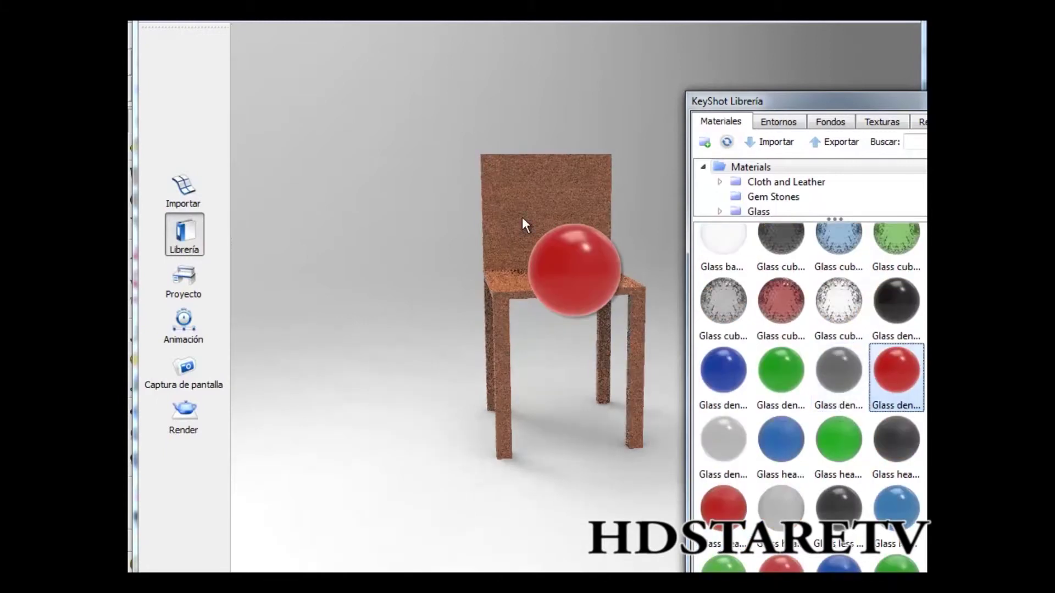
{"action": "scroll", "coordinate": [835, 374], "scroll_direction": "down", "scroll_amount": 5}
{"action": "scroll", "coordinate": [840, 407], "scroll_direction": "down", "scroll_amount": 5}
{"action": "scroll", "coordinate": [842, 420], "scroll_direction": "down", "scroll_amount": 3}
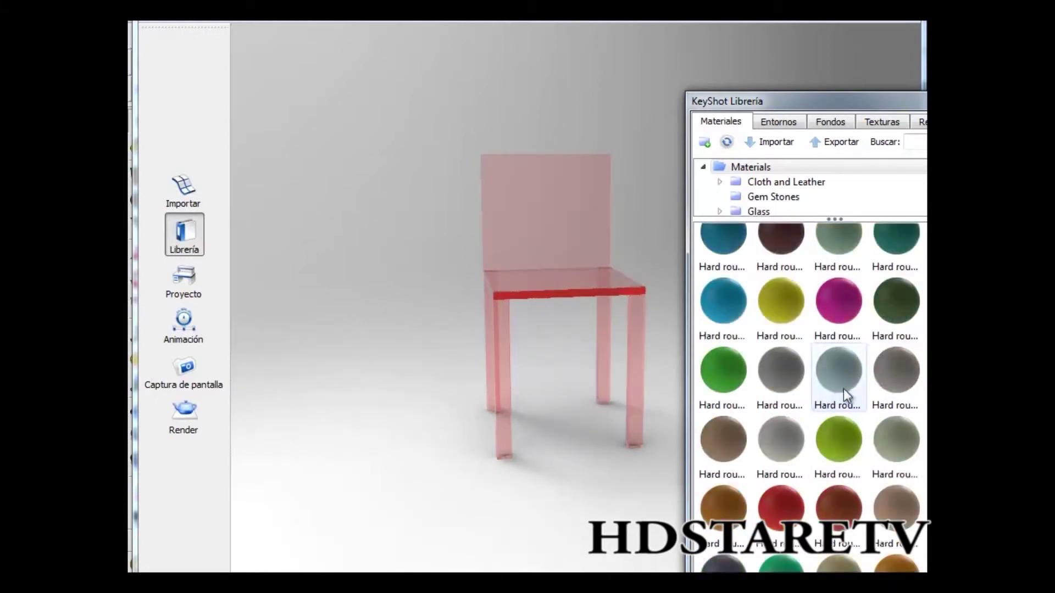
{"action": "scroll", "coordinate": [843, 388], "scroll_direction": "down", "scroll_amount": 3}
{"action": "left_click_drag", "start_coordinate": [839, 448], "coordinate": [538, 248]}
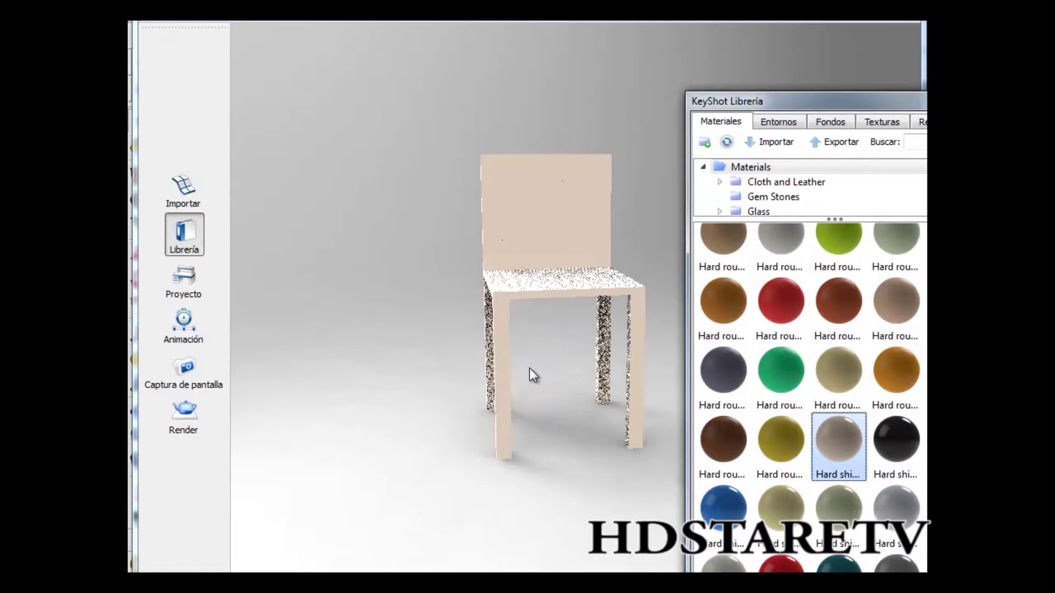
- Close the material library and turn the chair to a more frontal view
{"action": "mouse_move", "coordinate": [681, 330]}
{"action": "left_mouse_down"}
{"action": "mouse_move", "coordinate": [667, 299]}
{"action": "mouse_move", "coordinate": [286, 259]}
{"action": "mouse_move", "coordinate": [506, 313]}
{"action": "left_mouse_up"}
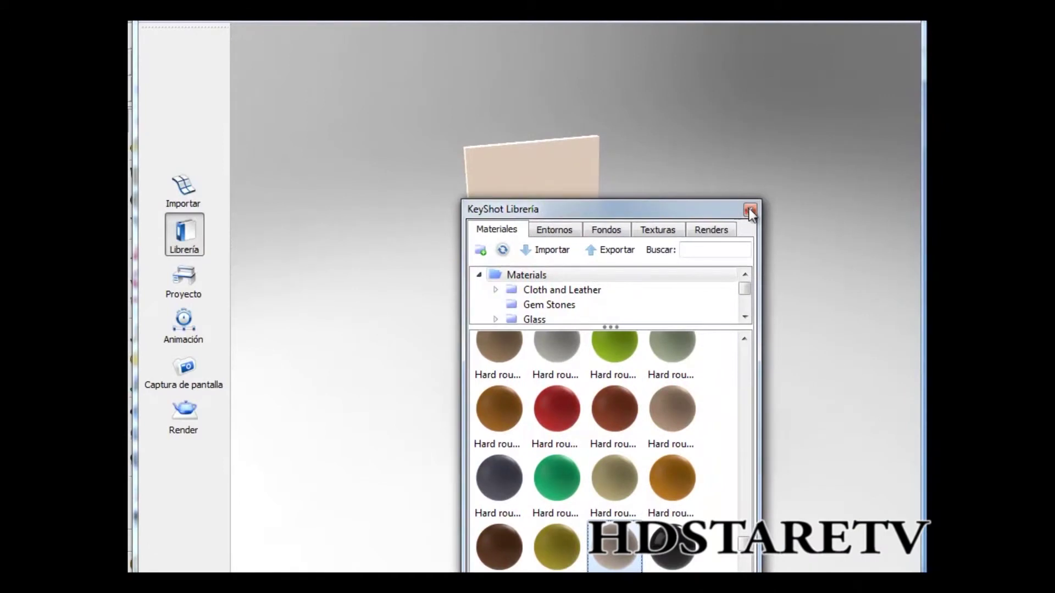
{"action": "left_click", "coordinate": [749, 208]}
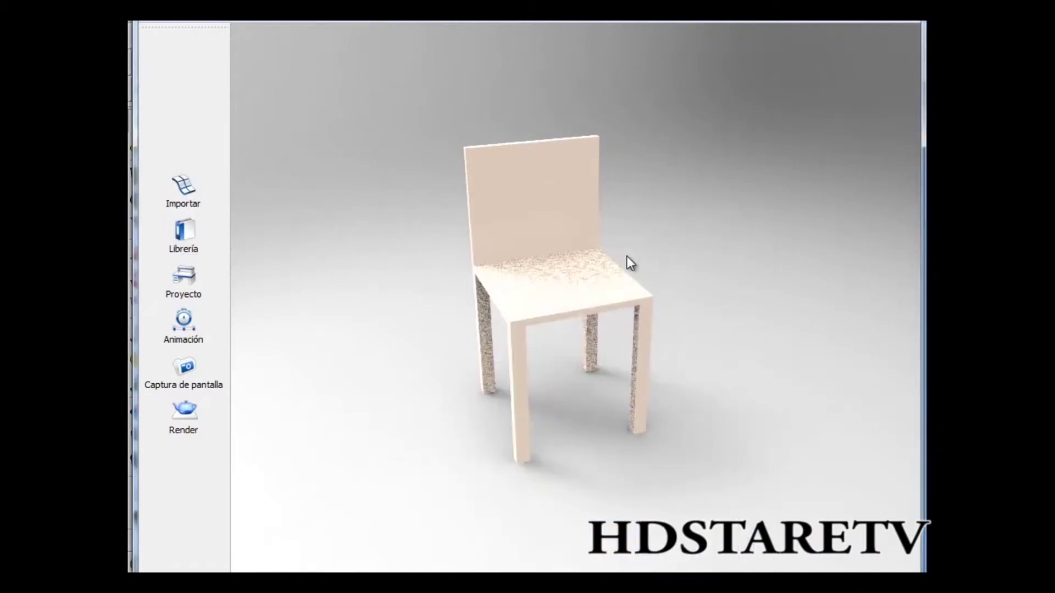
{"action": "left_click_drag", "start_coordinate": [628, 256], "coordinate": [596, 210]}
{"action": "left_click", "coordinate": [184, 277]}
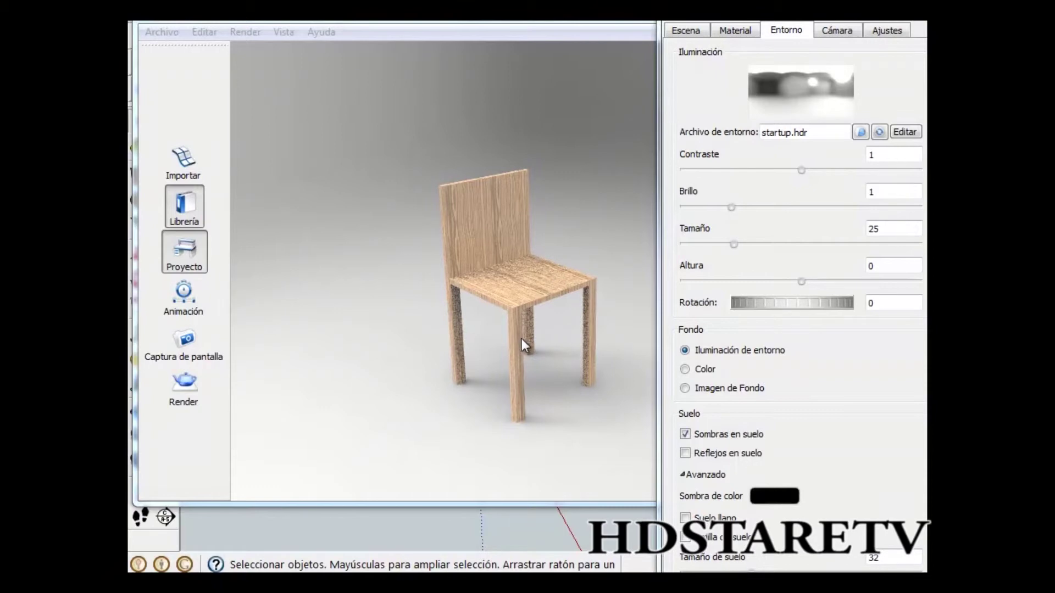
- Orbit the wooden chair to an angled side view and hide the project panel
{"action": "mouse_move", "coordinate": [483, 319]}
{"action": "left_mouse_down"}
{"action": "mouse_move", "coordinate": [255, 291]}
{"action": "mouse_move", "coordinate": [472, 308]}
{"action": "mouse_move", "coordinate": [535, 262]}
{"action": "mouse_move", "coordinate": [527, 329]}
{"action": "left_mouse_up"}
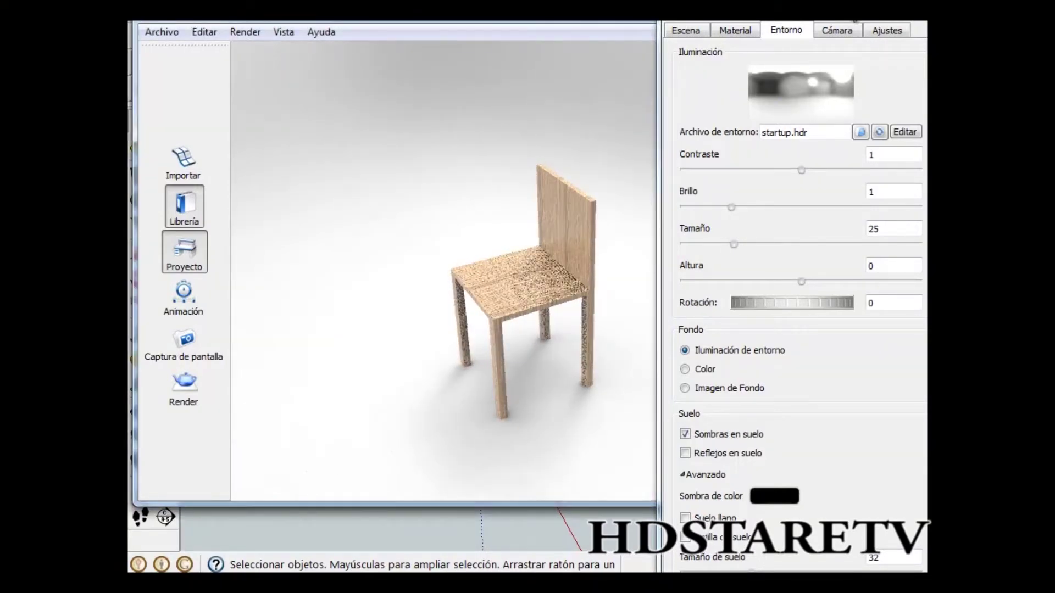
{"action": "key", "text": "space"}
- Set the render output to the 1920×1280 preset with print size in cm
{"action": "left_click", "coordinate": [196, 388]}
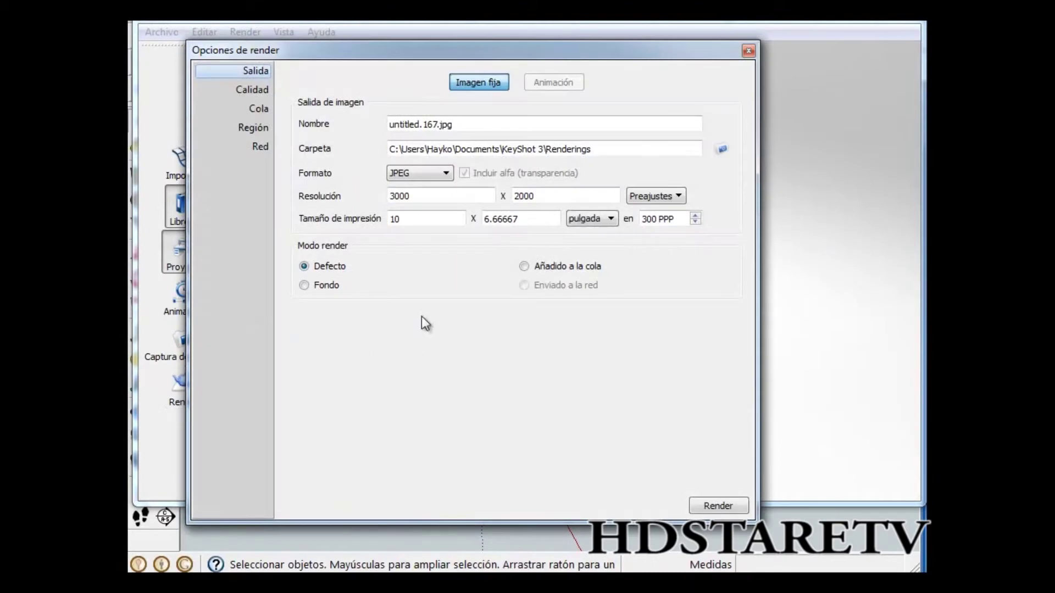
{"action": "left_click", "coordinate": [652, 198]}
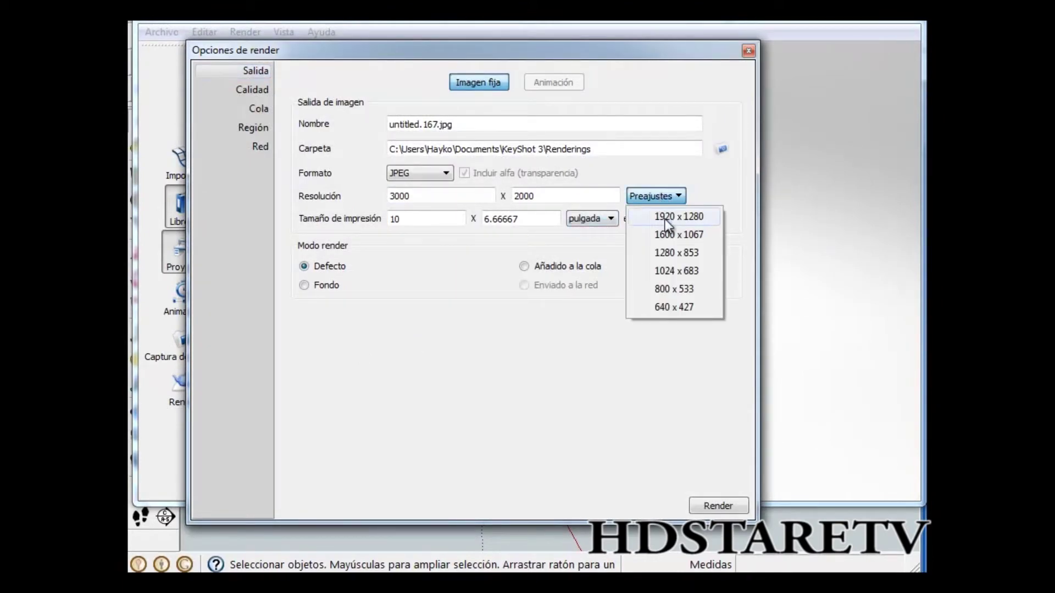
{"action": "left_click", "coordinate": [664, 219]}
{"action": "left_click", "coordinate": [605, 222]}
{"action": "left_click", "coordinate": [601, 243]}
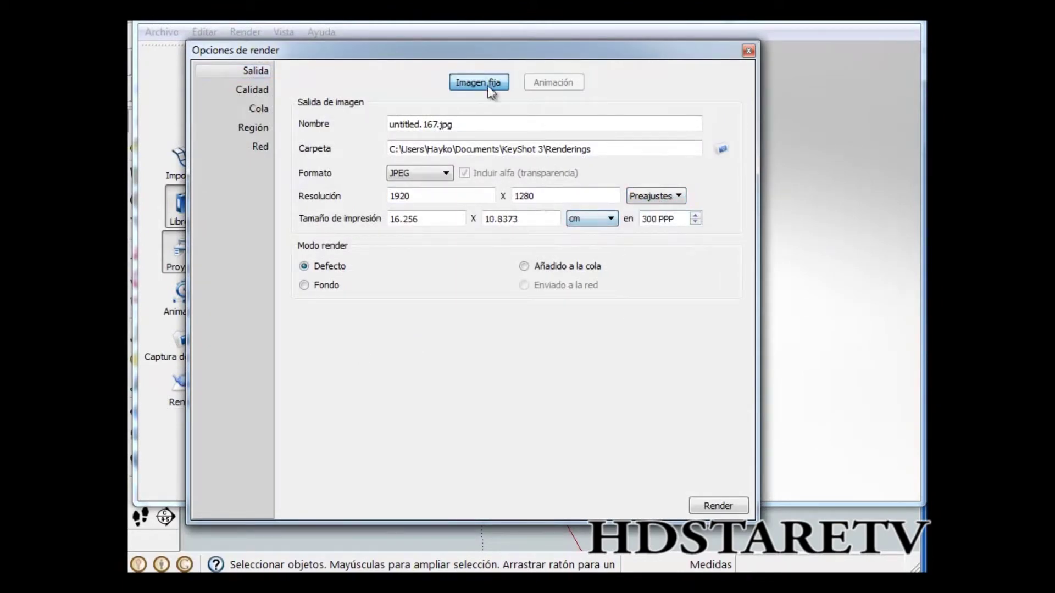
- Raise render quality: samples 30, global illumination 1,7, DOF and shadow 2,044
{"action": "left_click", "coordinate": [256, 91]}
{"action": "left_click_drag", "start_coordinate": [523, 235], "coordinate": [547, 235]}
{"action": "left_click_drag", "start_coordinate": [302, 272], "coordinate": [326, 272]}
{"action": "left_click_drag", "start_coordinate": [313, 161], "coordinate": [326, 161]}
{"action": "left_click_drag", "start_coordinate": [523, 161], "coordinate": [560, 161]}
- Start the render, overwriting untitled.167.jpg, and bring the render window forward
{"action": "left_click", "coordinate": [722, 504]}
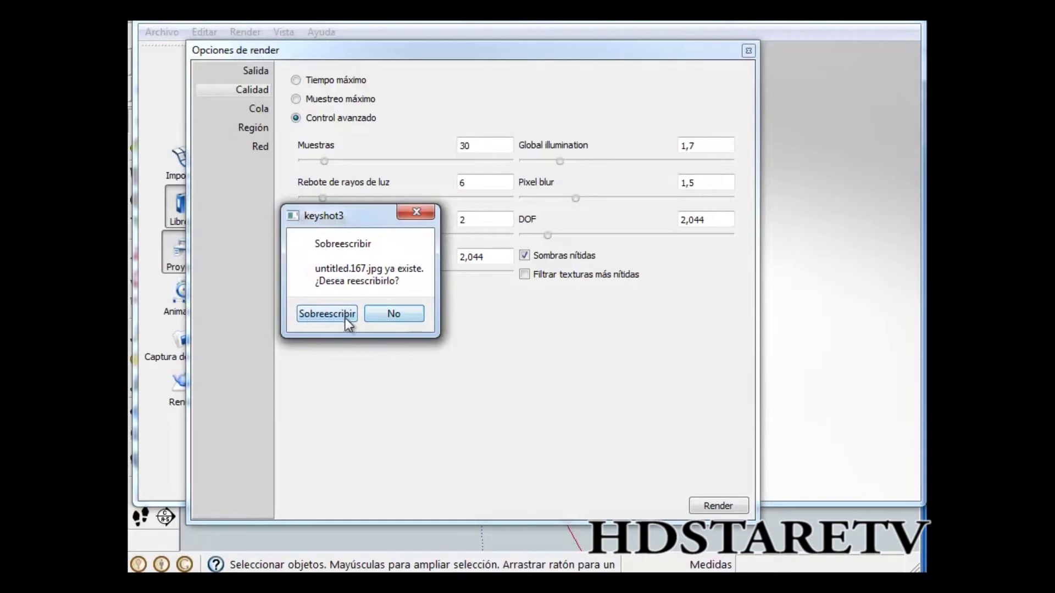
{"action": "left_click", "coordinate": [328, 316]}
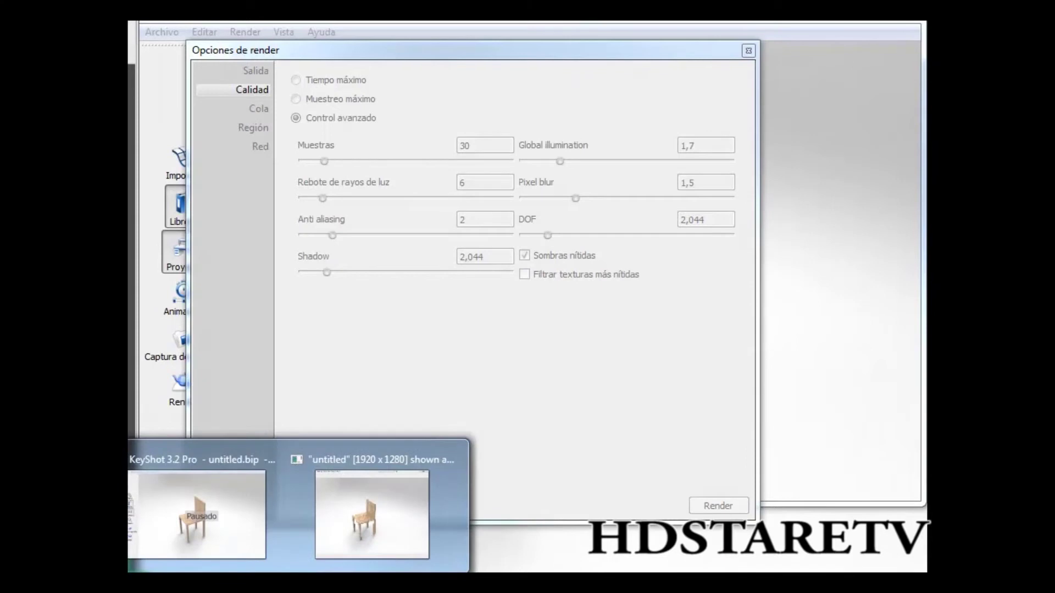
{"action": "left_click", "coordinate": [362, 525]}
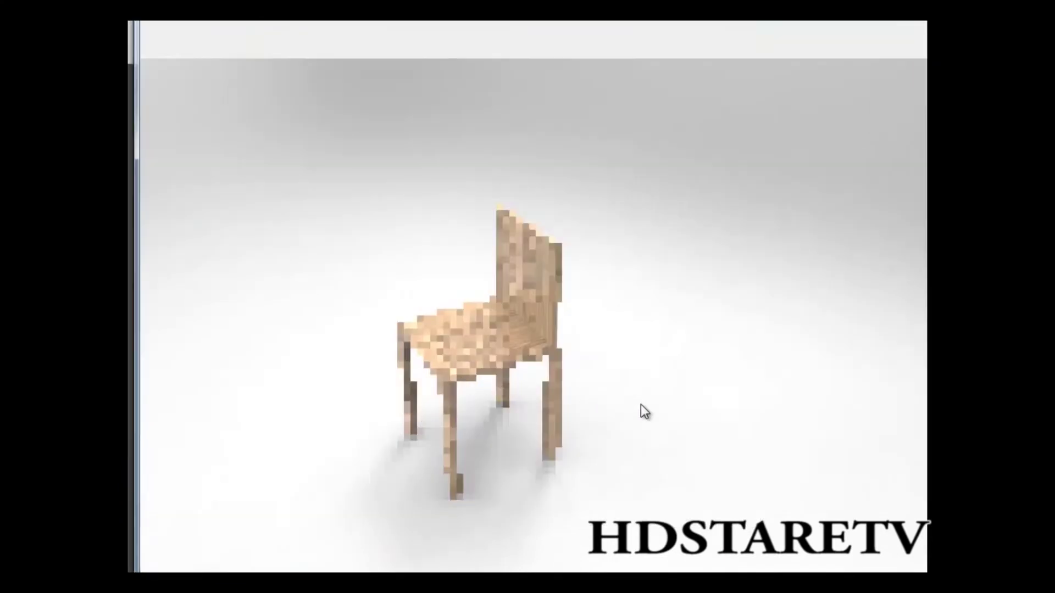